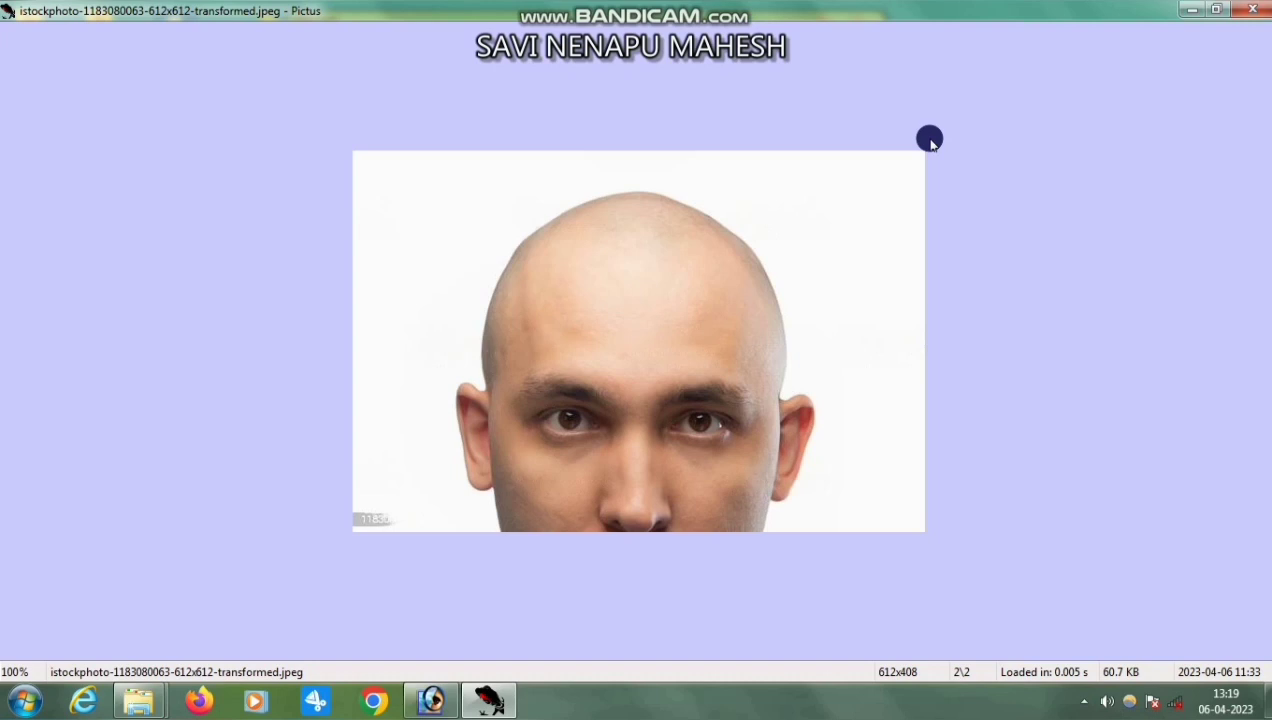
- Close the image preview and open the bald-head portrait from New folder (3) in Photoshop, with its document window maximized
left_click(1254, 8)
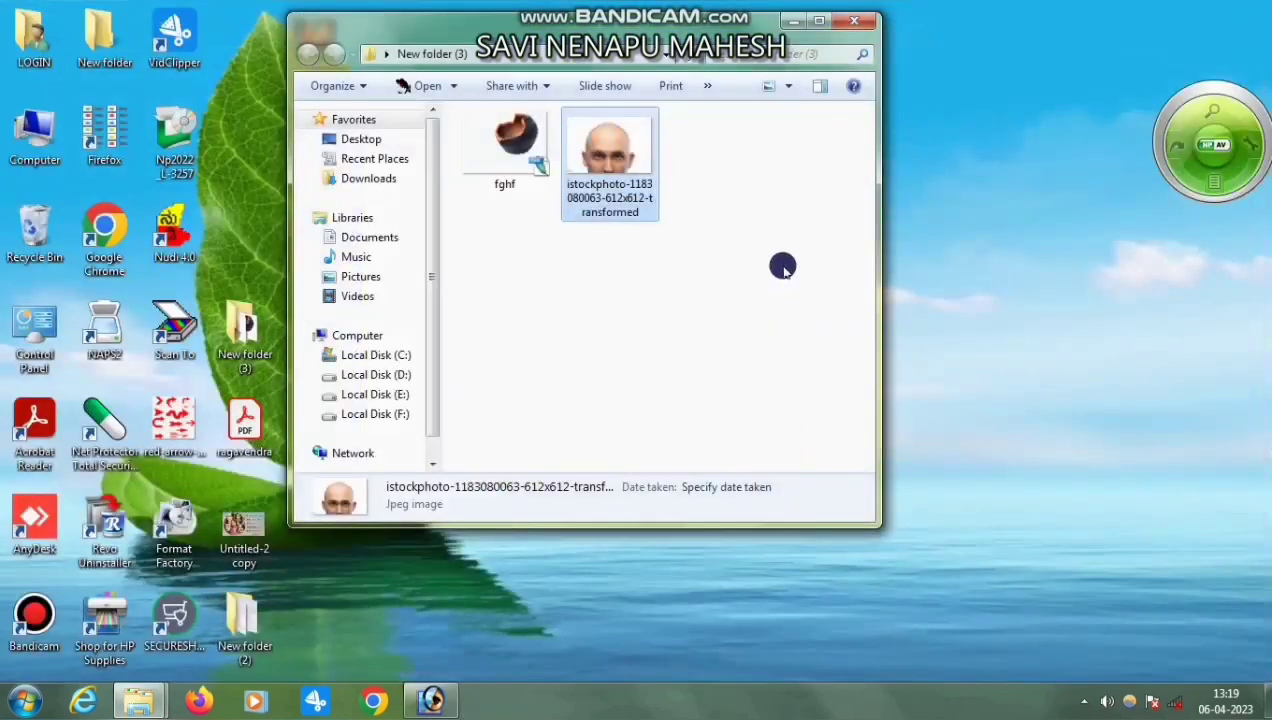
right_click(948, 256)
left_click(978, 284)
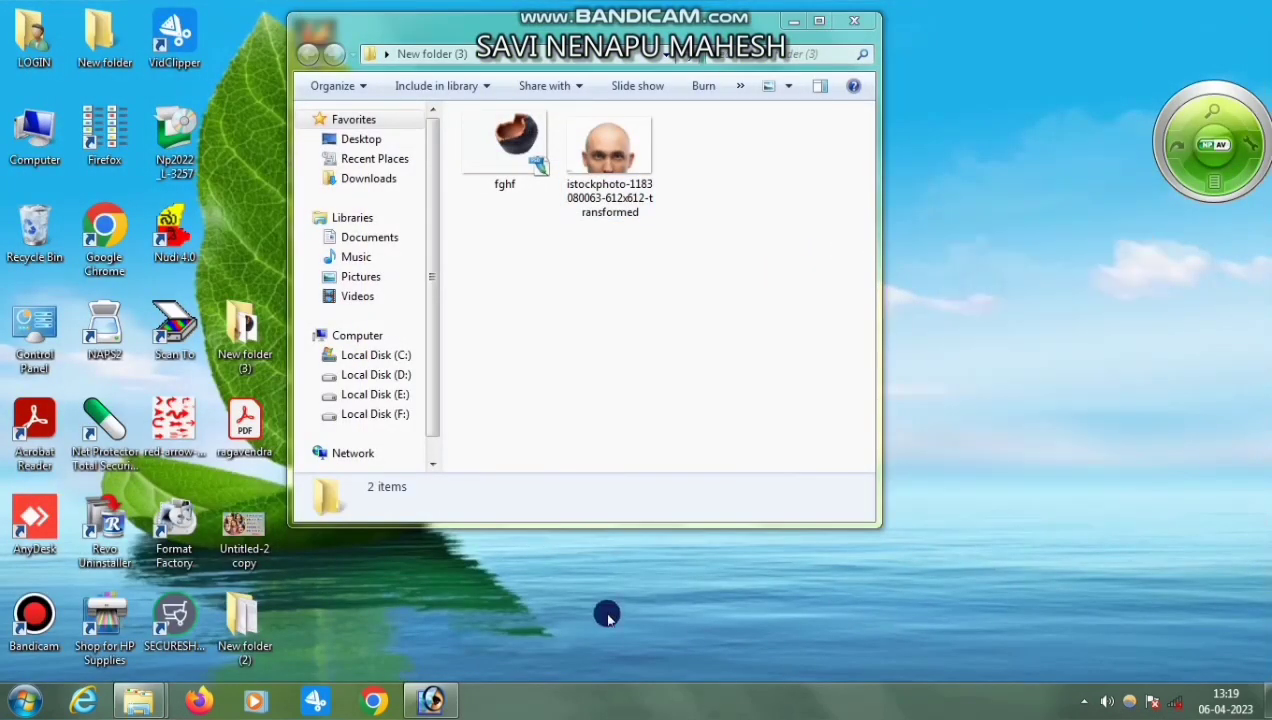
left_click(438, 700)
left_click(438, 700)
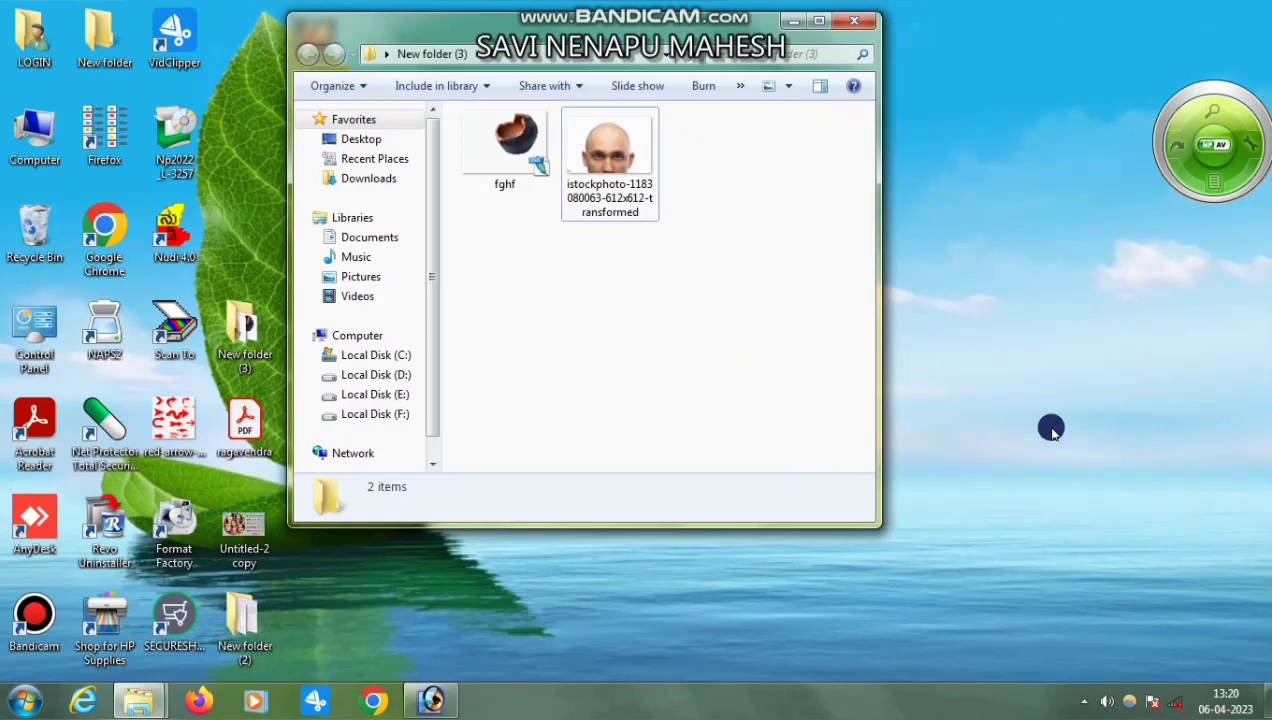
left_click_drag(602, 186, 603, 372)
left_click_drag(518, 92, 762, 150)
left_click(858, 150)
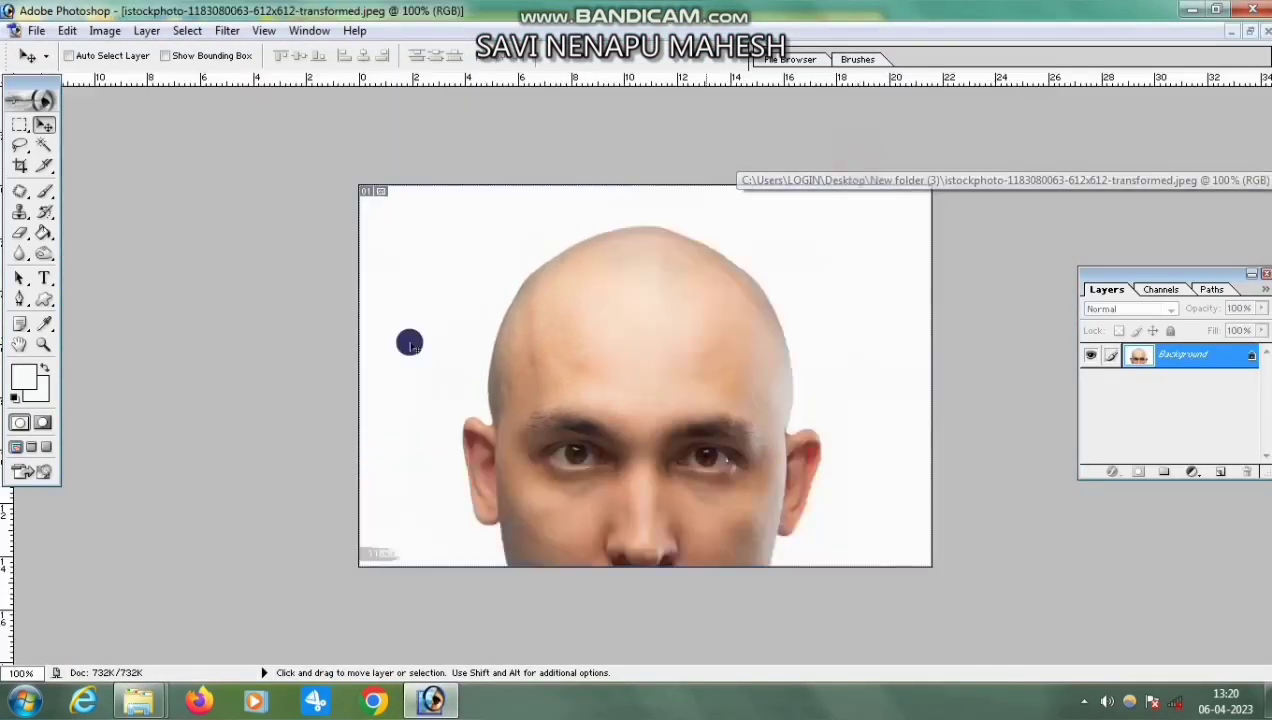
- Select the white background around the head with the Magic Wand at tolerance 32
left_click(20, 128)
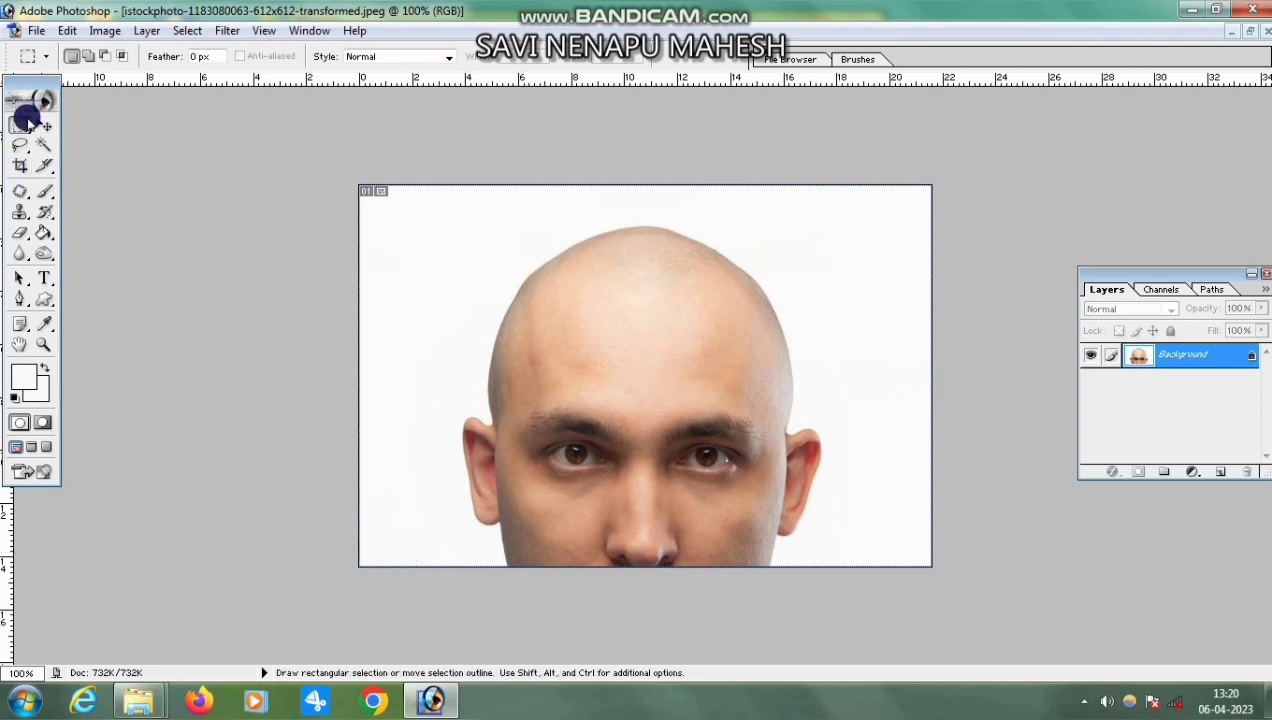
left_click(42, 143)
left_click(488, 241)
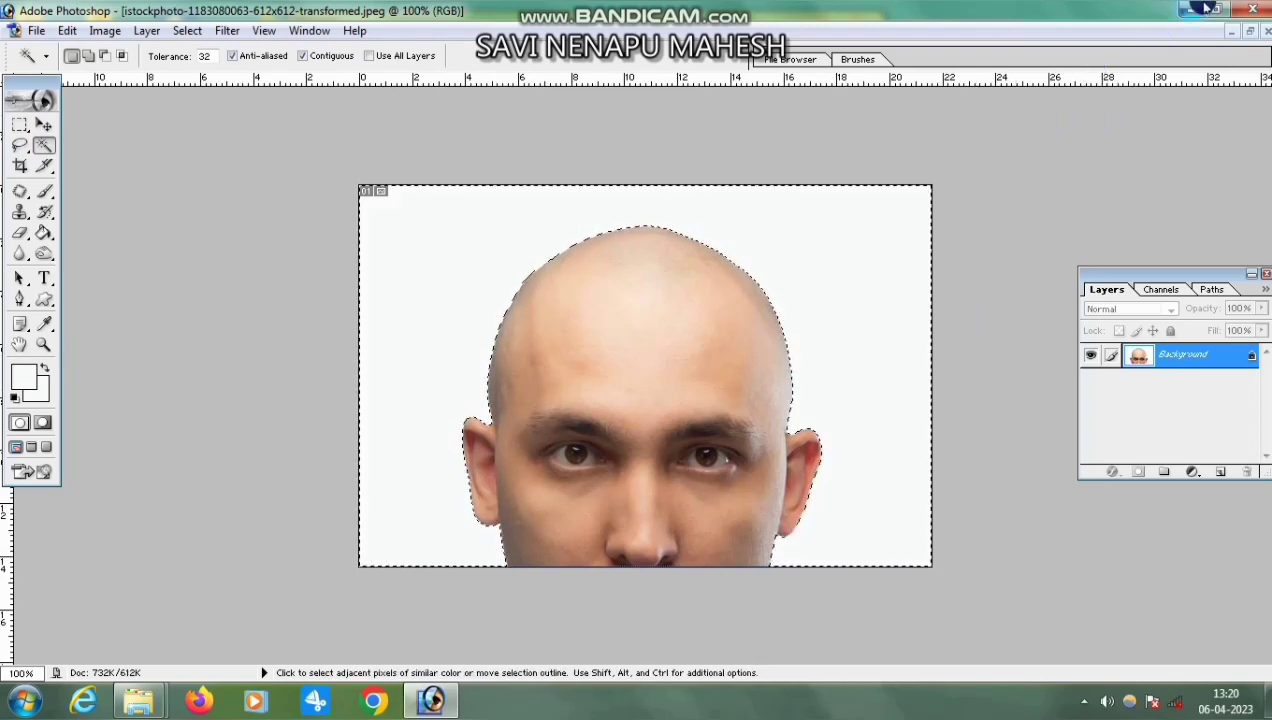
right_click(1210, 357)
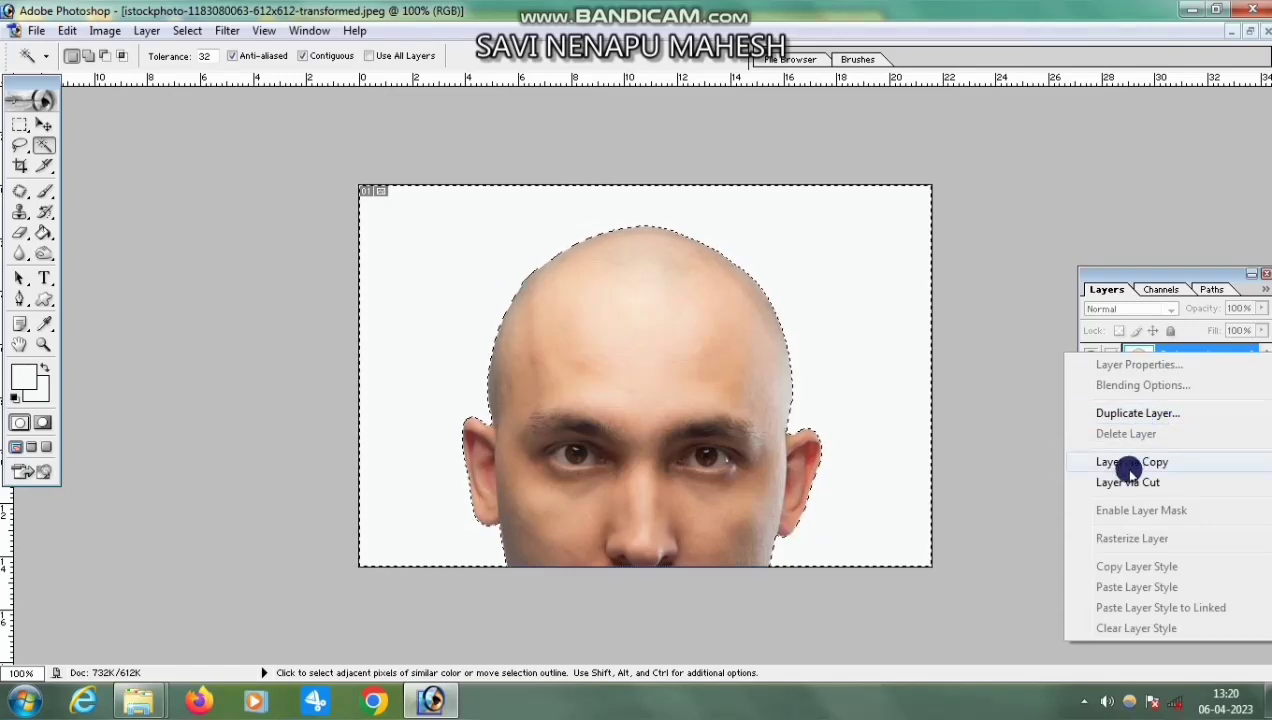
left_click(1139, 109)
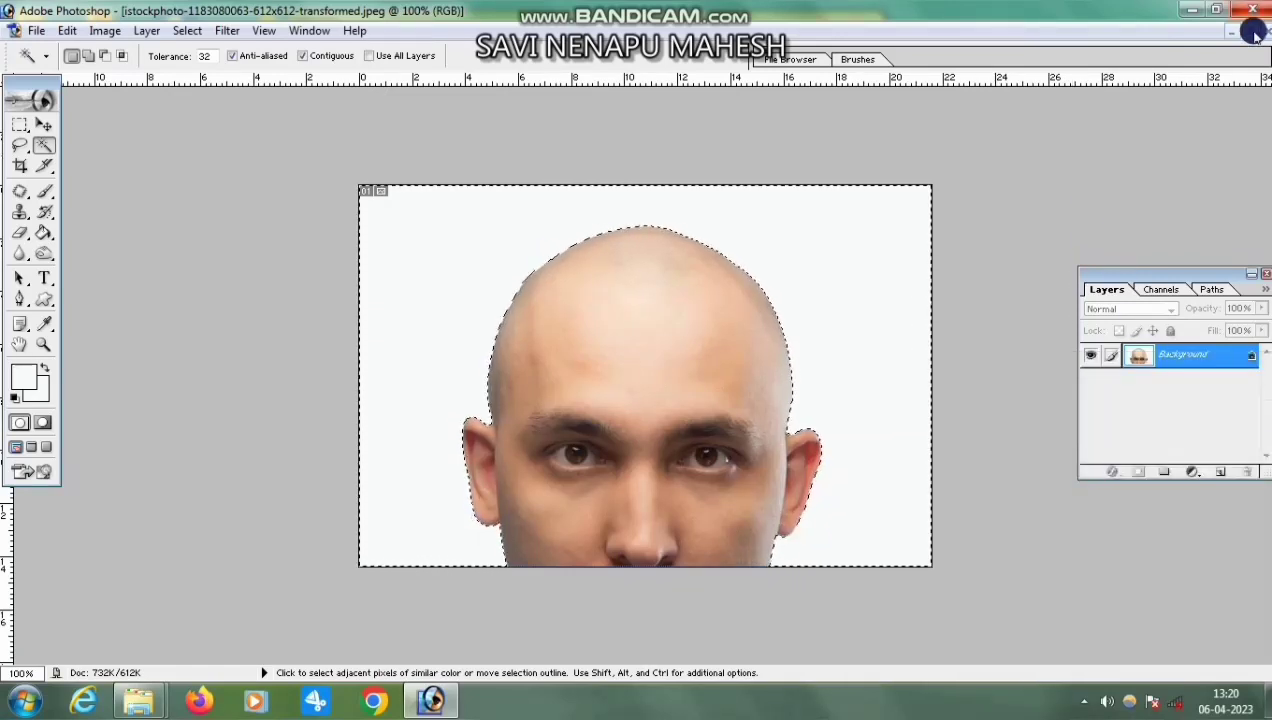
- Duplicate the portrait document, keeping the default copy name
left_click(1250, 31)
right_click(744, 153)
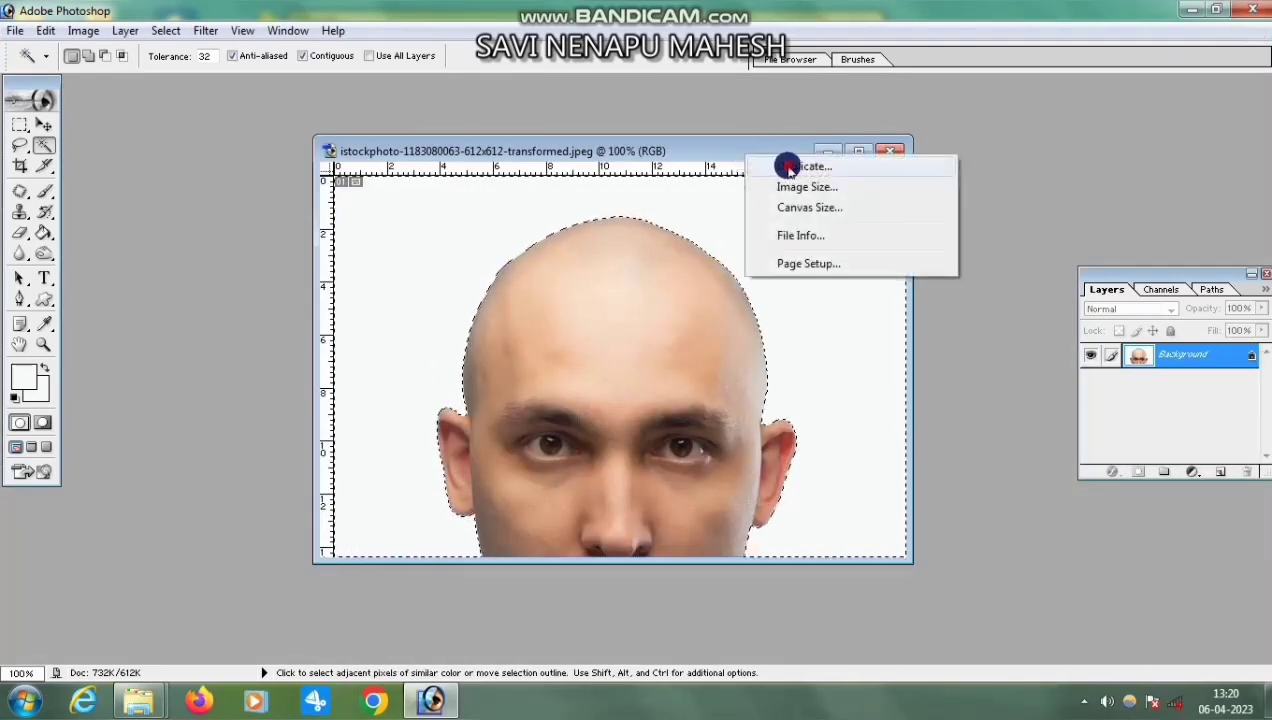
left_click(787, 167)
left_click(790, 334)
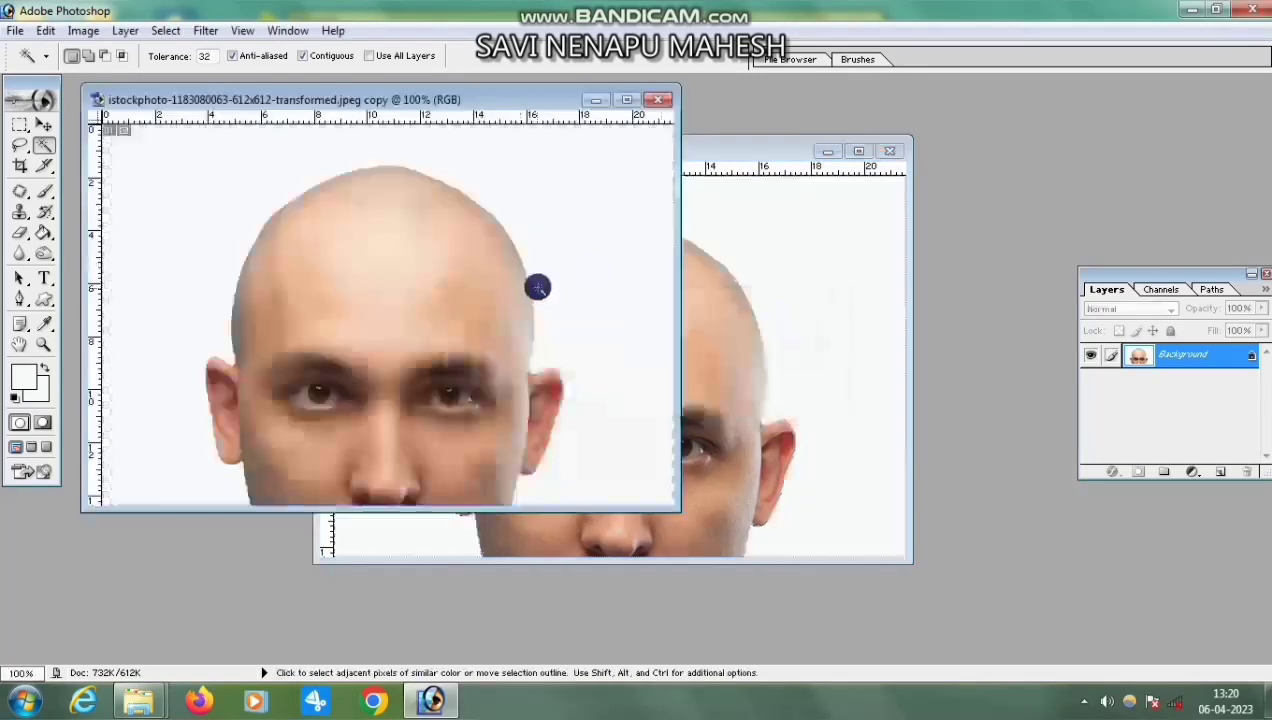
- Clear the entire canvas of the duplicate document to blank white and deselect
left_click(730, 266)
left_click(724, 306)
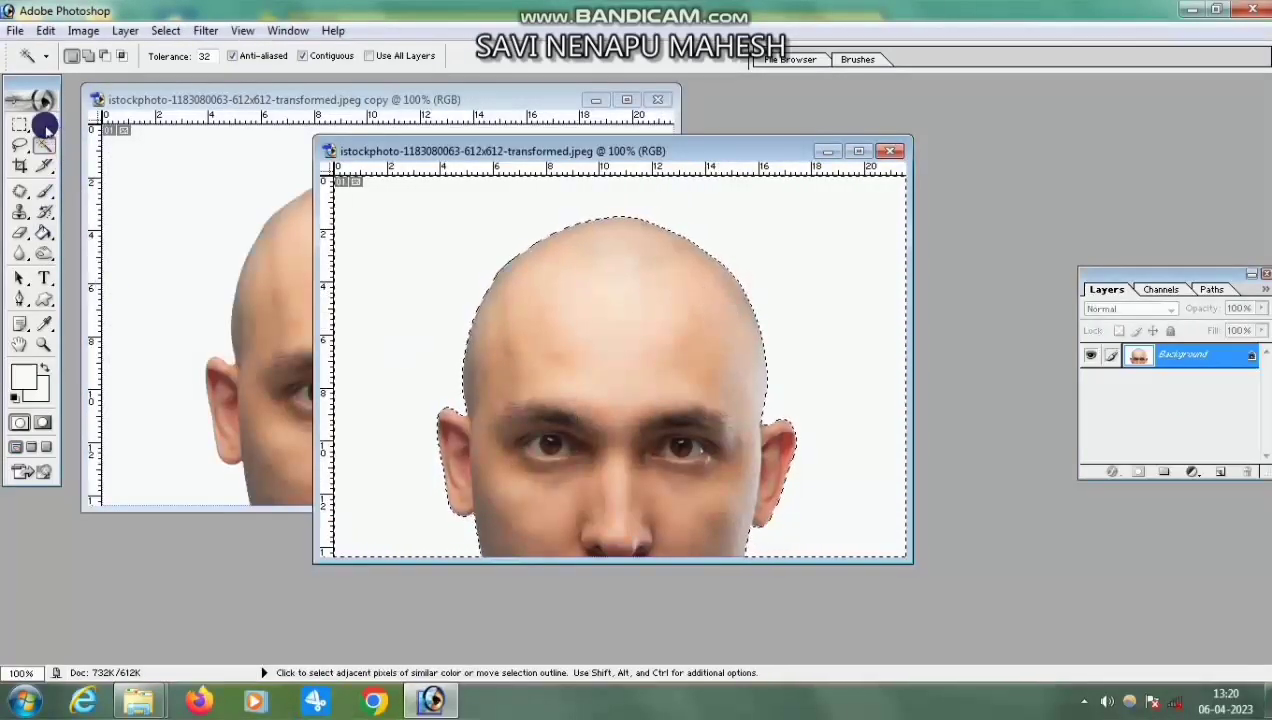
left_click(44, 124)
left_click(170, 250)
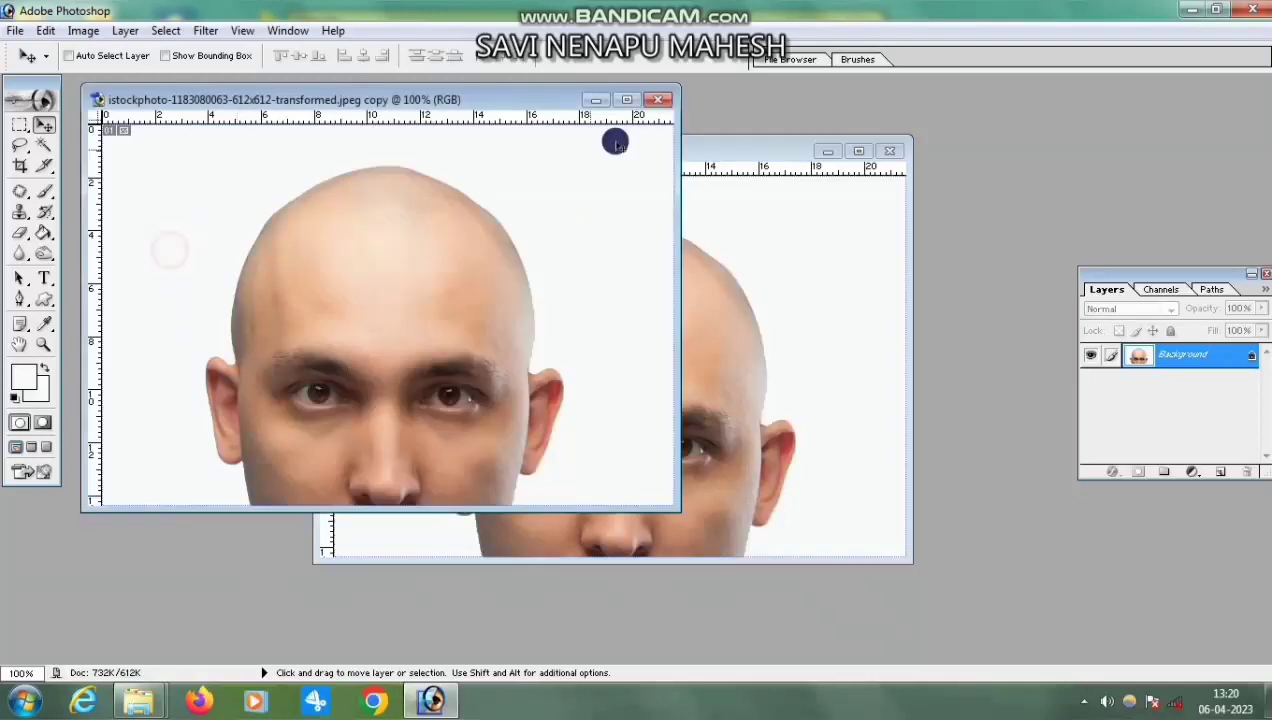
left_click(626, 99)
left_click(20, 126)
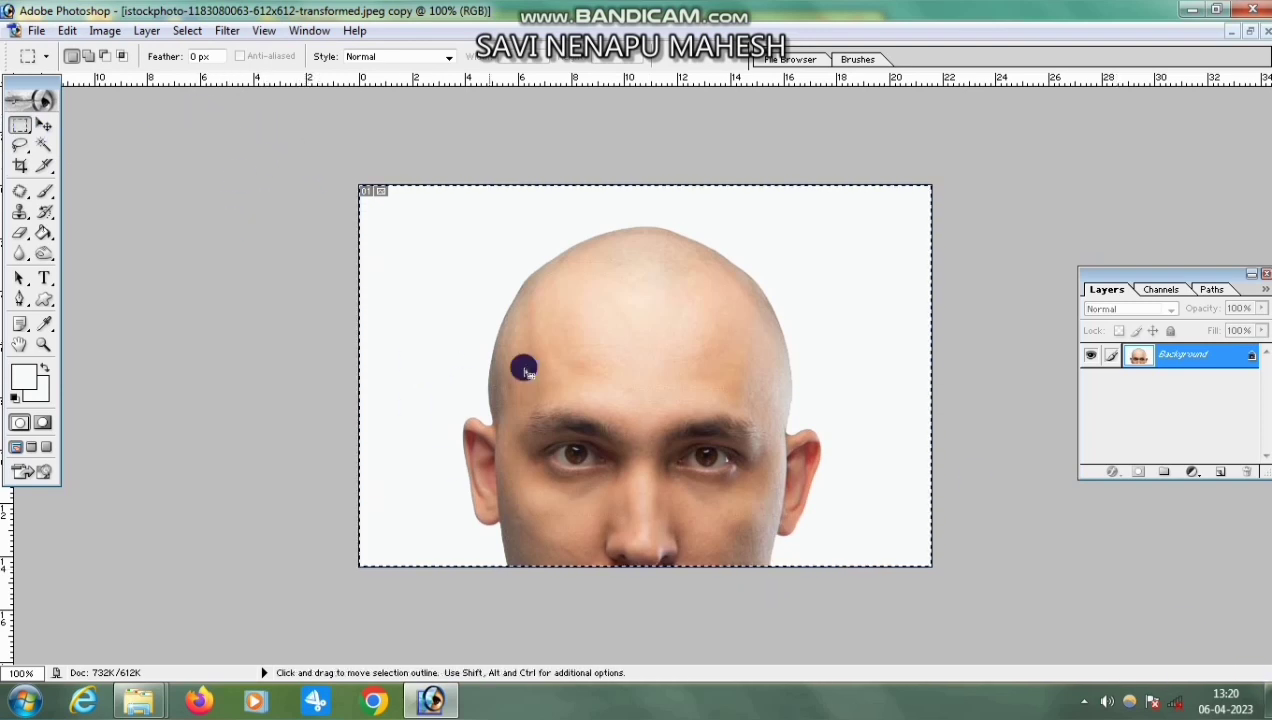
key("Delete")
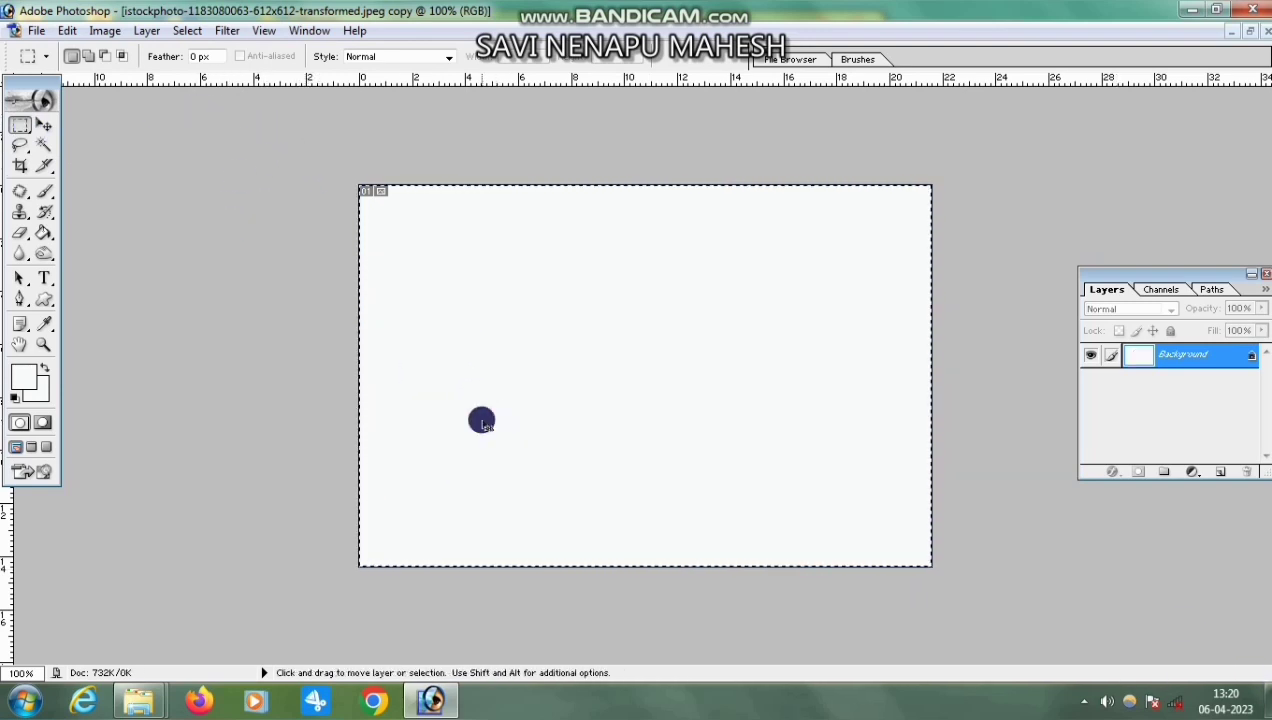
left_click(482, 422)
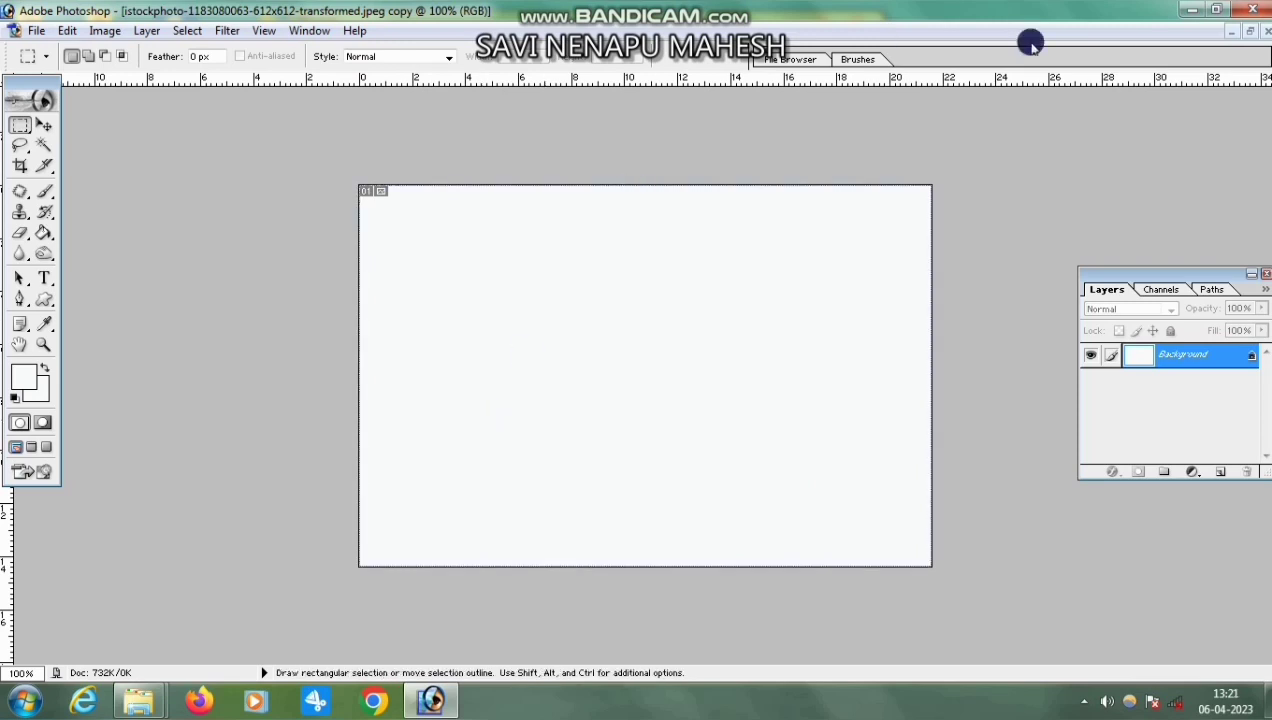
- Copy the head from the original portrait into the blank duplicate as a new layer, aligned with the canvas's lower edge
left_click(1250, 34)
left_click(760, 304)
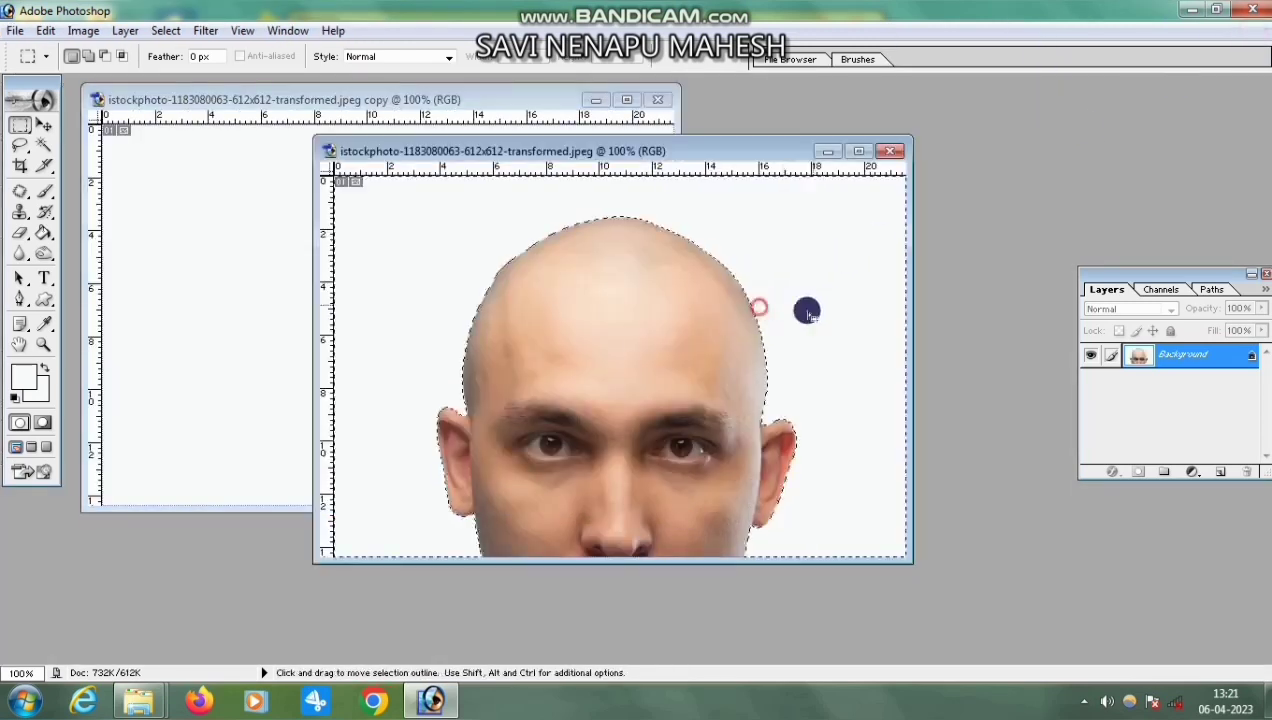
left_click(42, 126)
left_click_drag(647, 363, 440, 333)
left_click(640, 274)
left_click(632, 101)
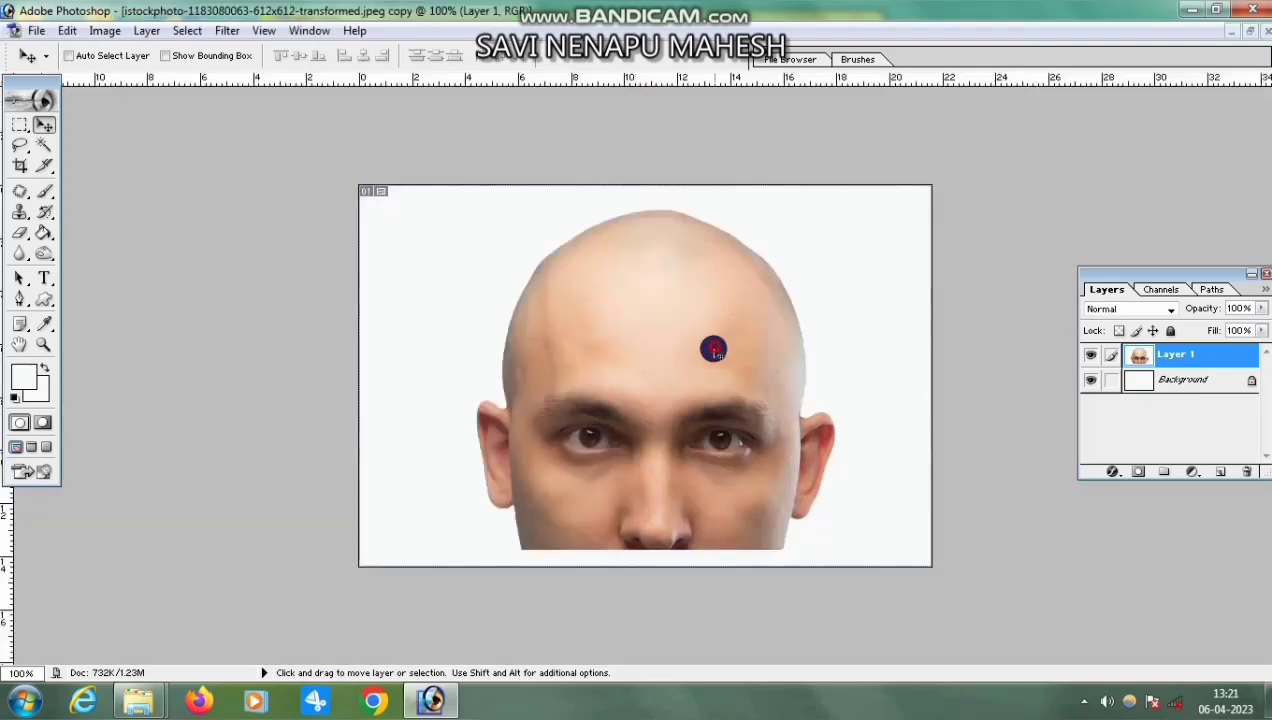
left_click_drag(713, 349, 708, 368)
- Select the white area around the head on Layer 1 with the Magic Wand, erase it and deselect
left_click(45, 148)
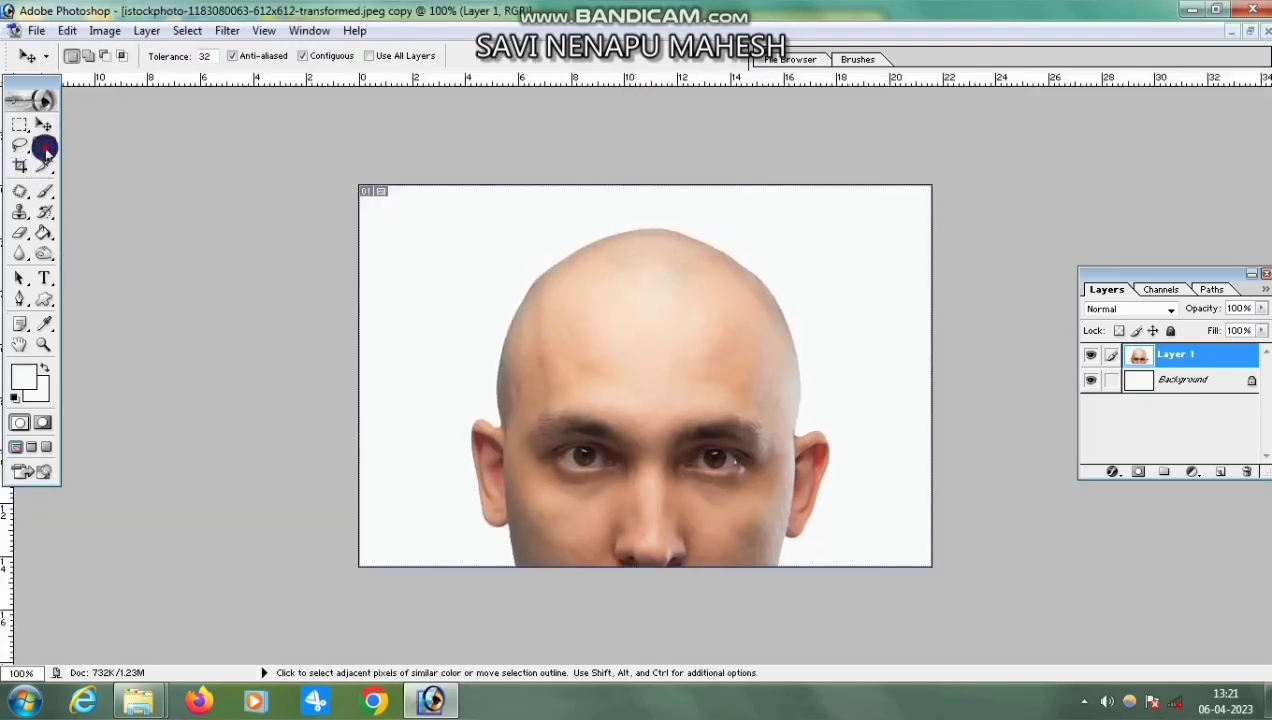
left_click(465, 310)
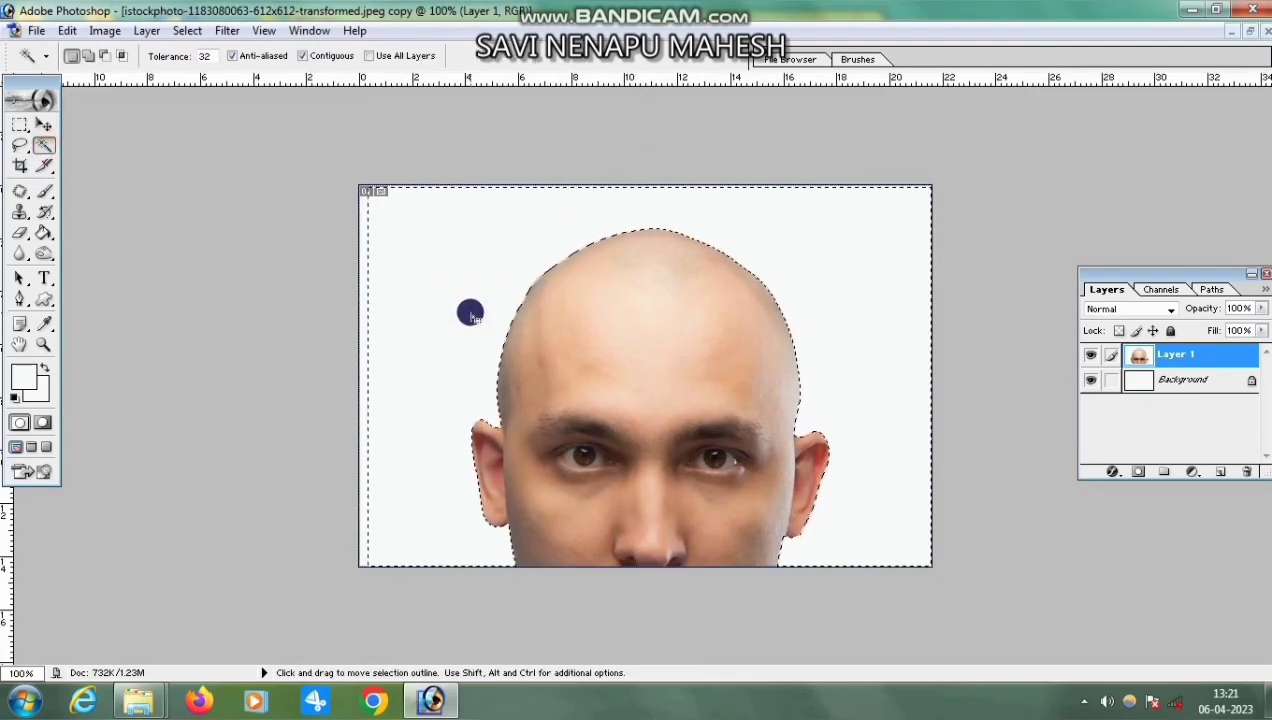
key("ctrl+d")
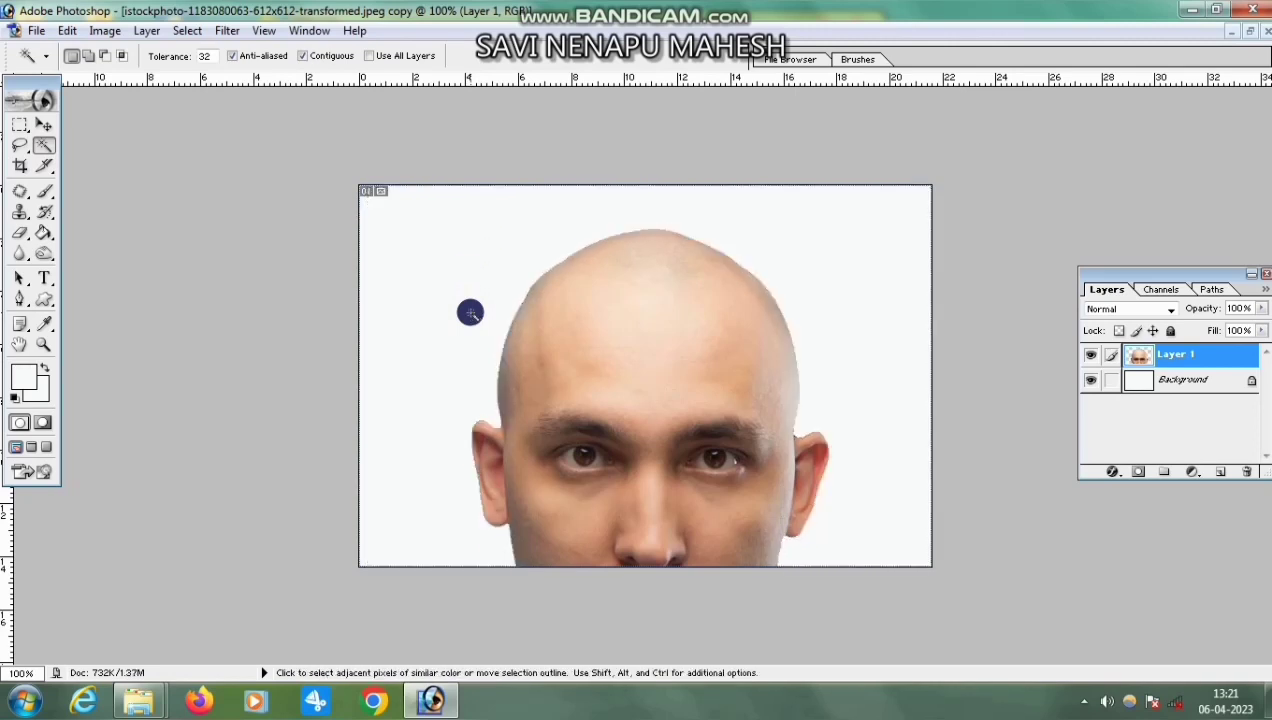
- Delete the Background layer to check the head cutout against transparency, and undo the deletion
left_click(42, 127)
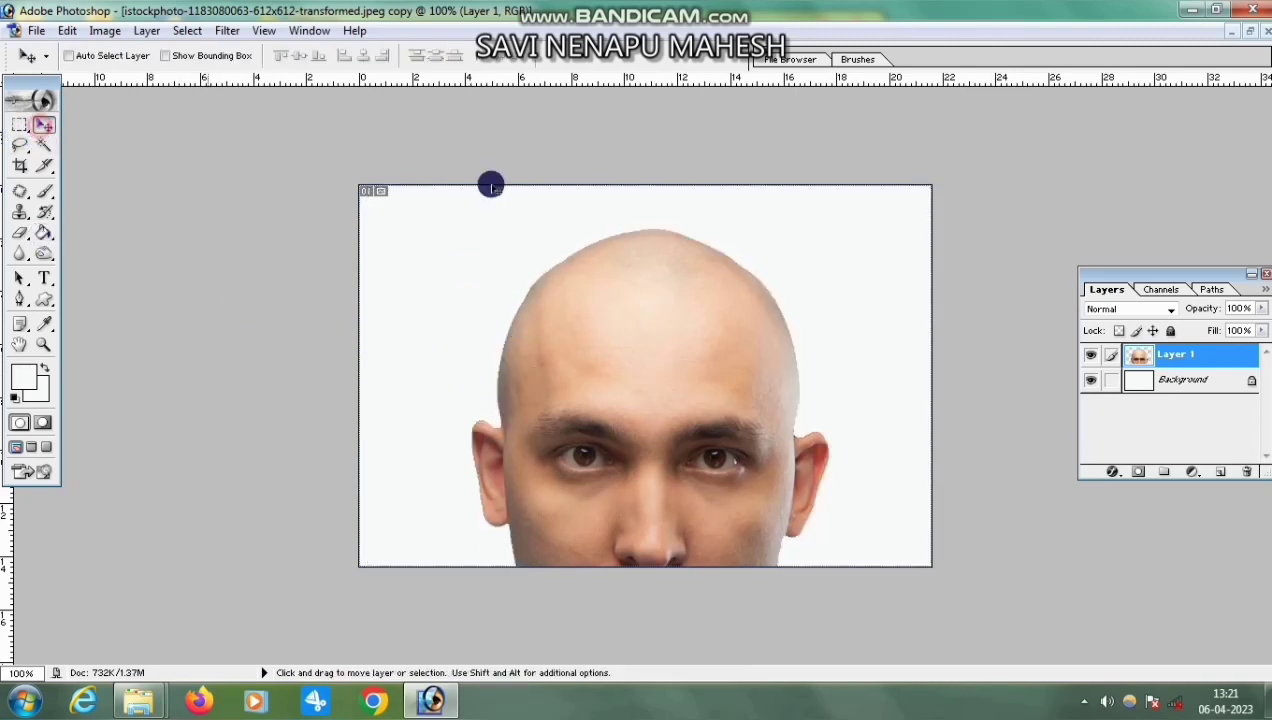
right_click(802, 251)
left_click(826, 266)
right_click(1160, 388)
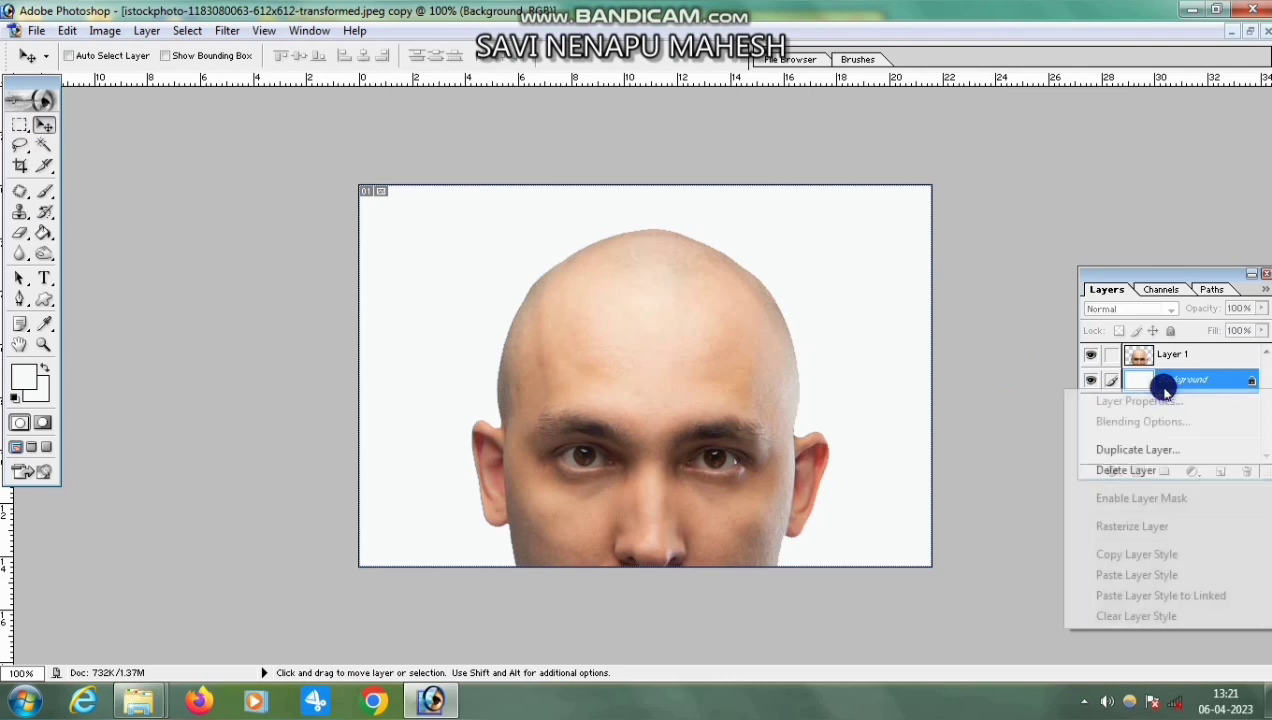
left_click(1150, 474)
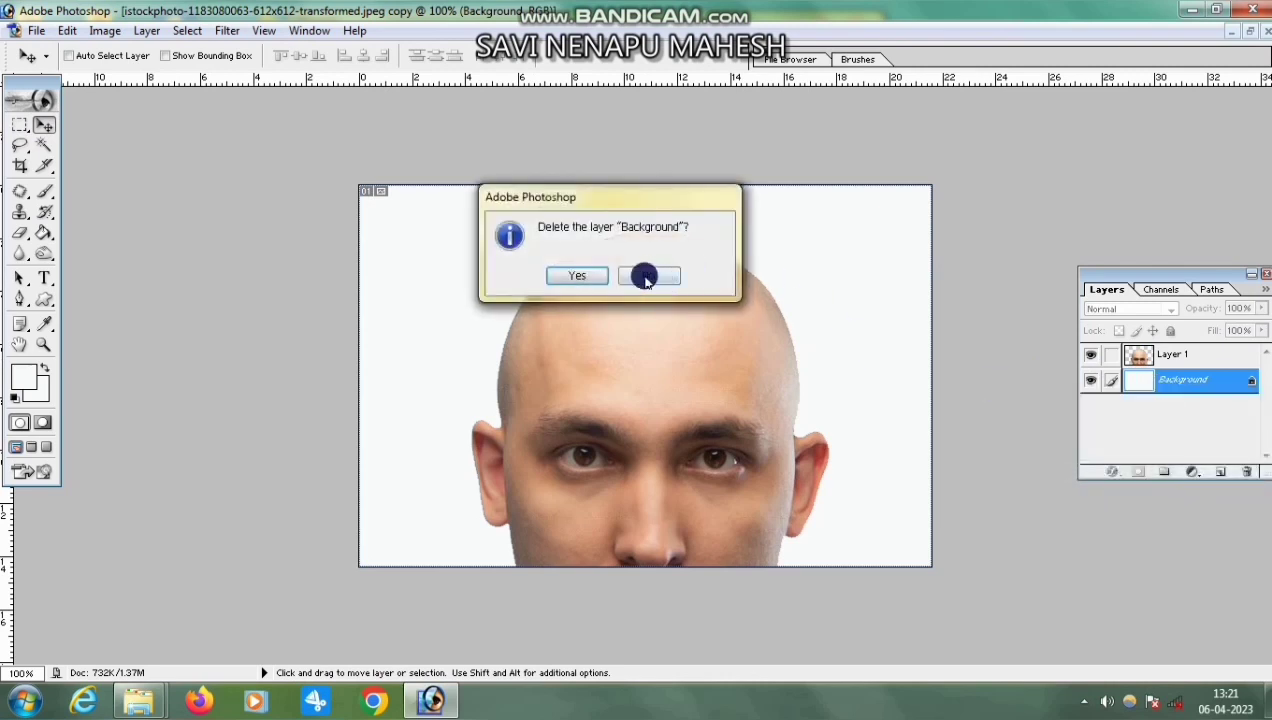
left_click(586, 275)
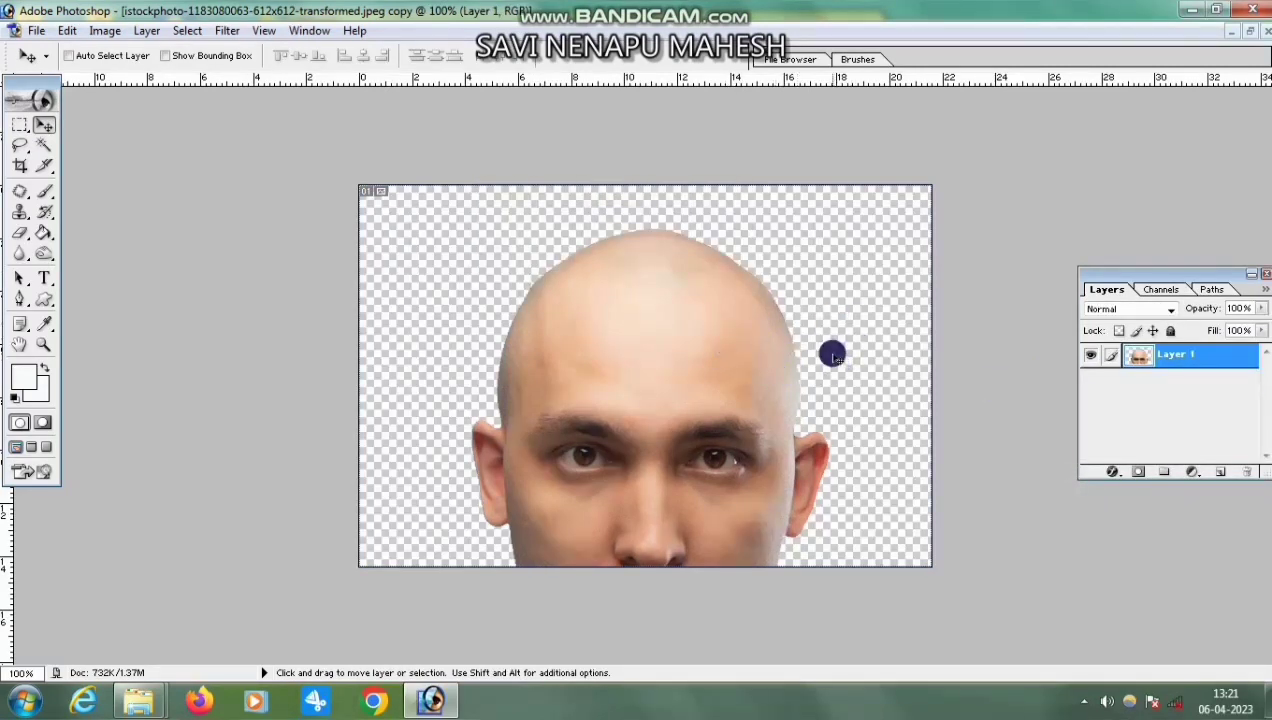
key("ctrl+alt+z")
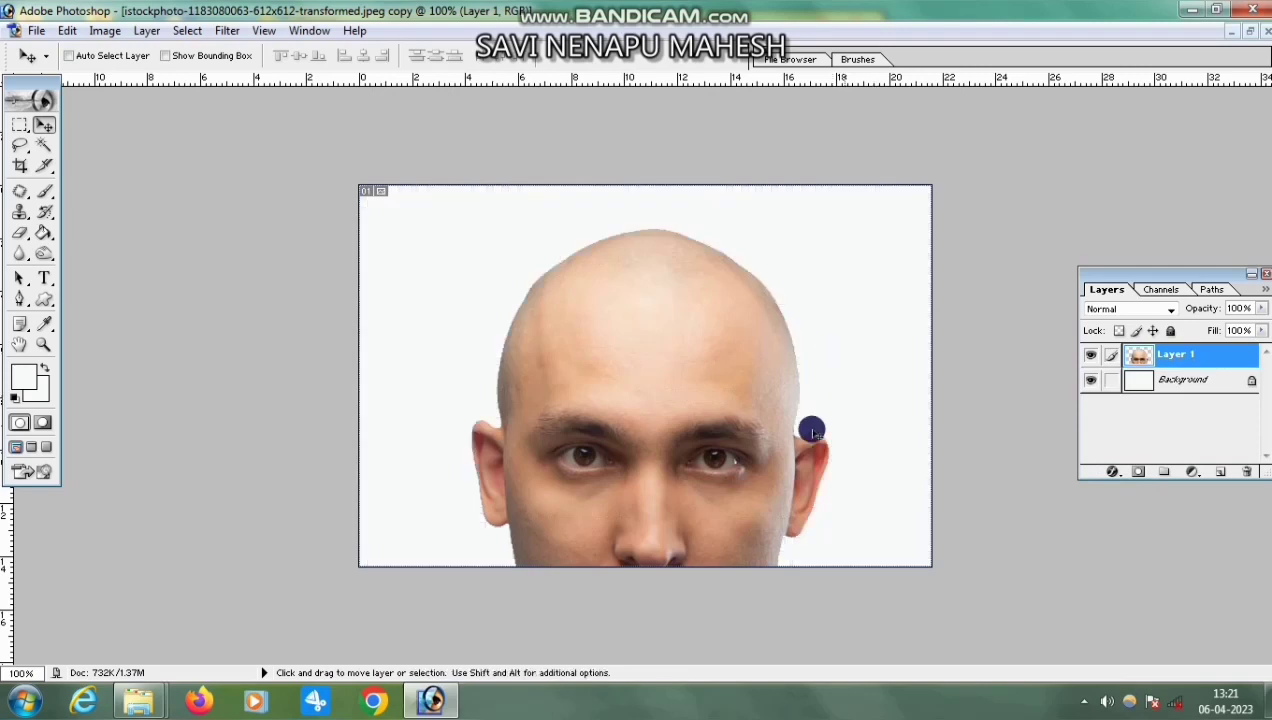
- Nudge the head layer toward the canvas centre and close the original portrait without saving
mouse_move(647, 383)
left_mouse_down()
mouse_move(642, 361)
mouse_move(643, 390)
left_mouse_up()
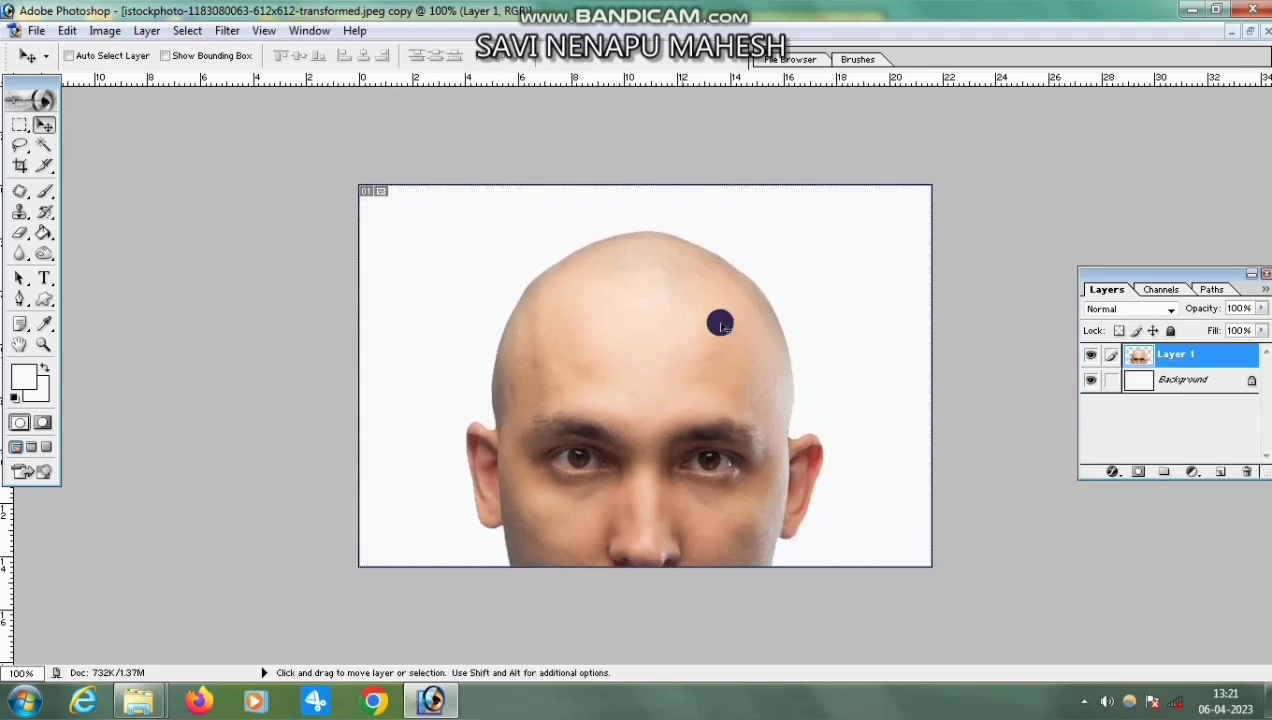
left_click(1254, 32)
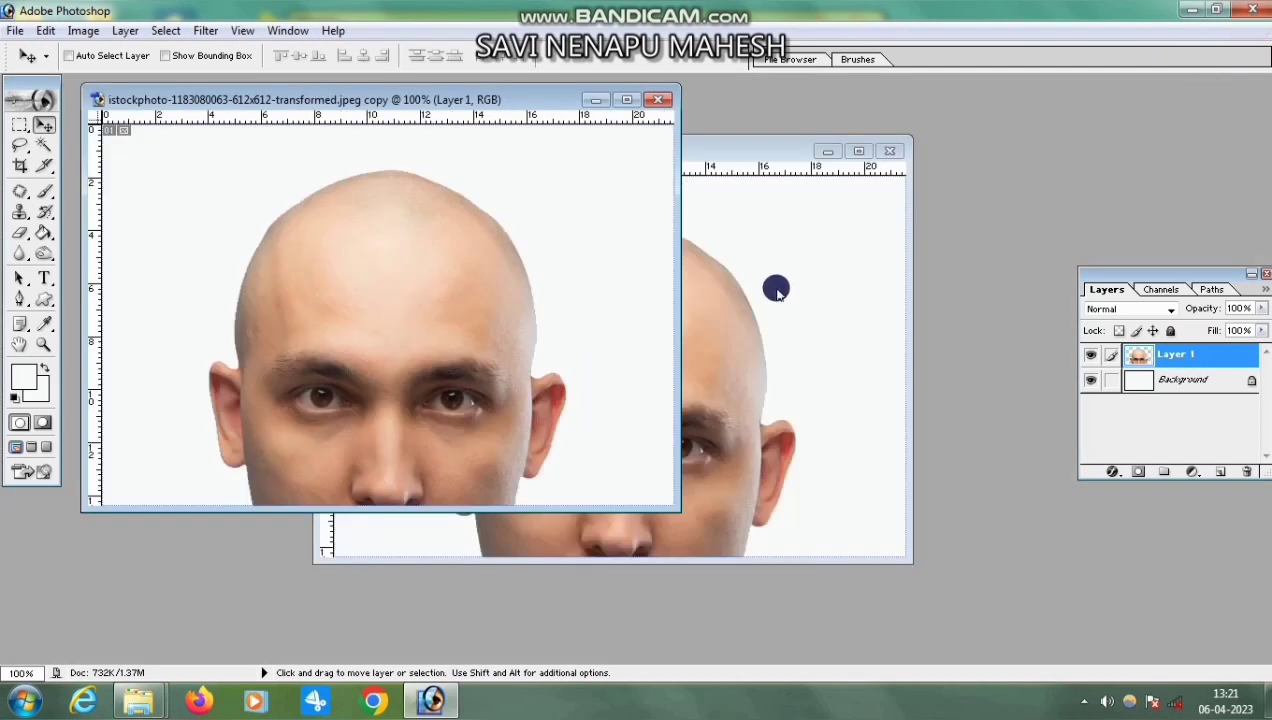
left_click(775, 281)
left_click(888, 151)
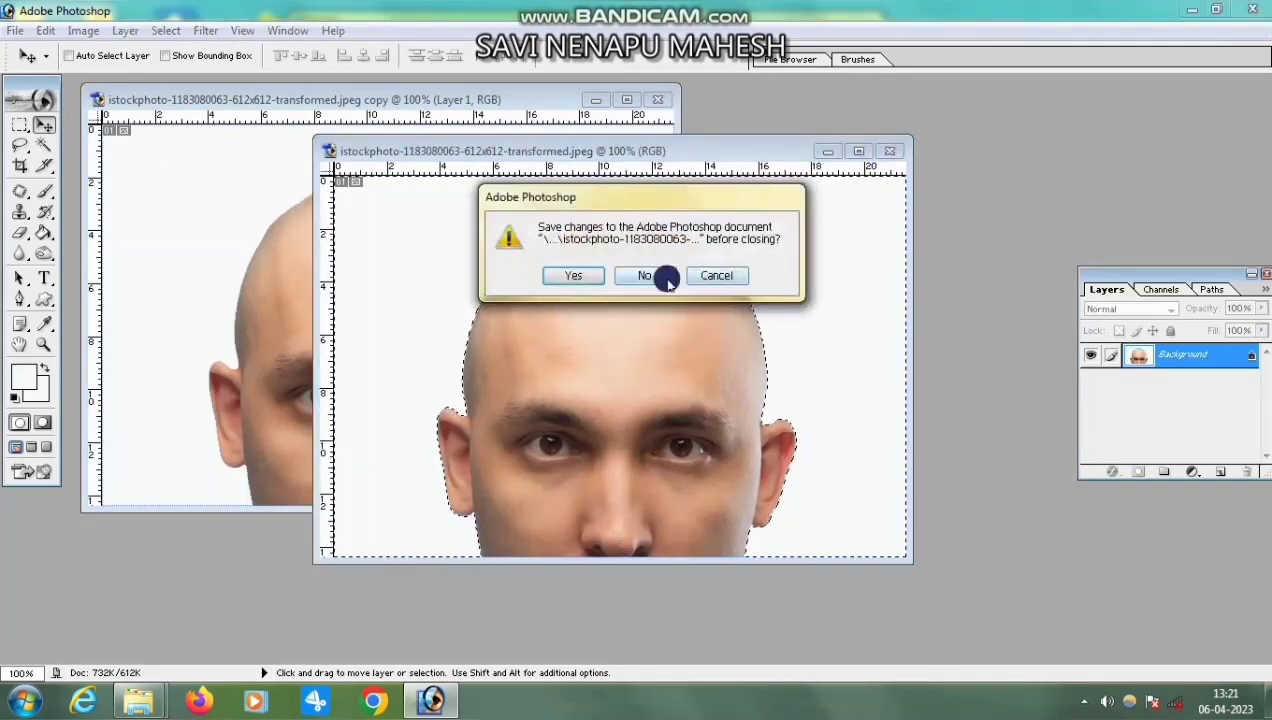
left_click(655, 274)
- Open fghf.psd from New folder (3) and copy its broken pot into the head document as a new layer
left_click(1182, 10)
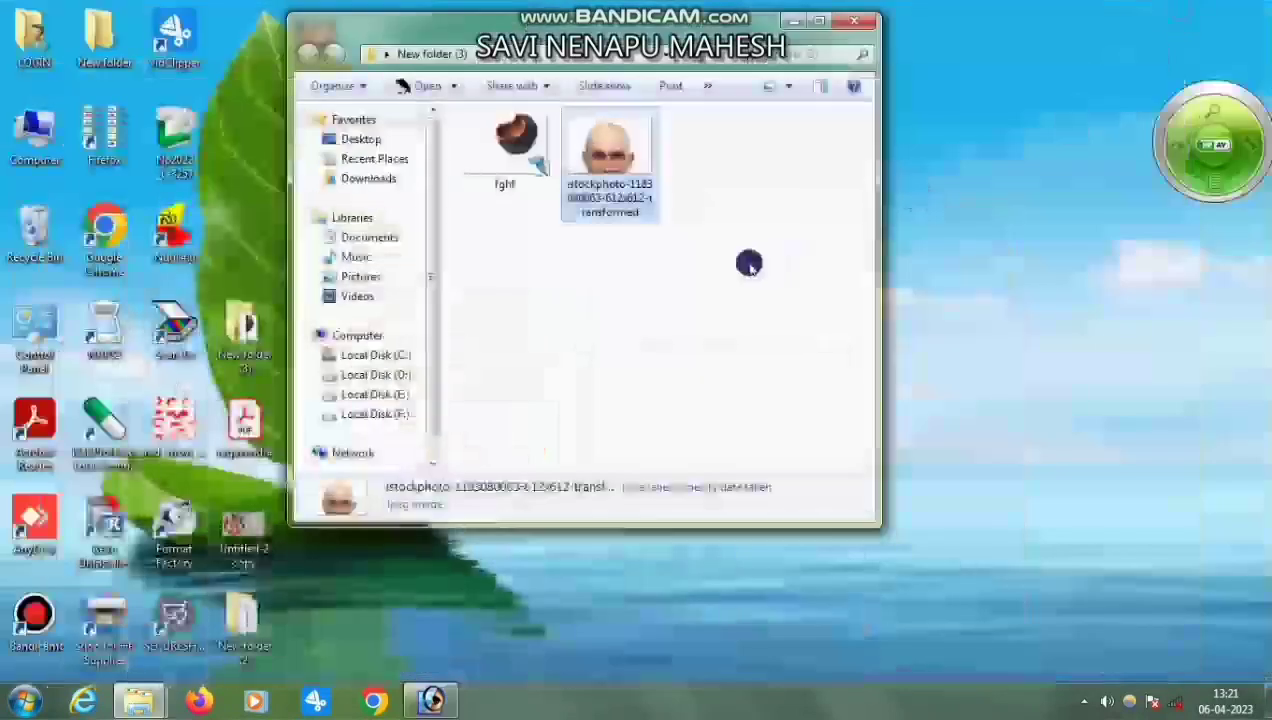
left_click_drag(510, 140, 667, 319)
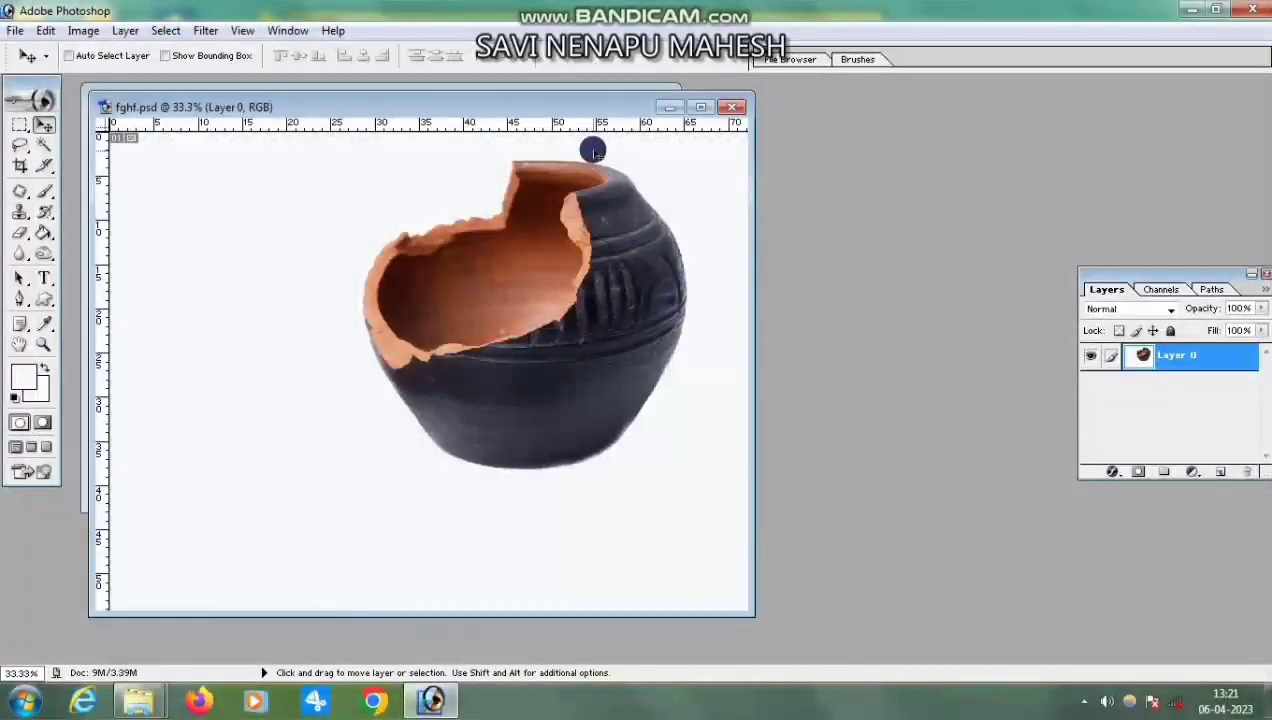
left_click_drag(602, 108, 992, 144)
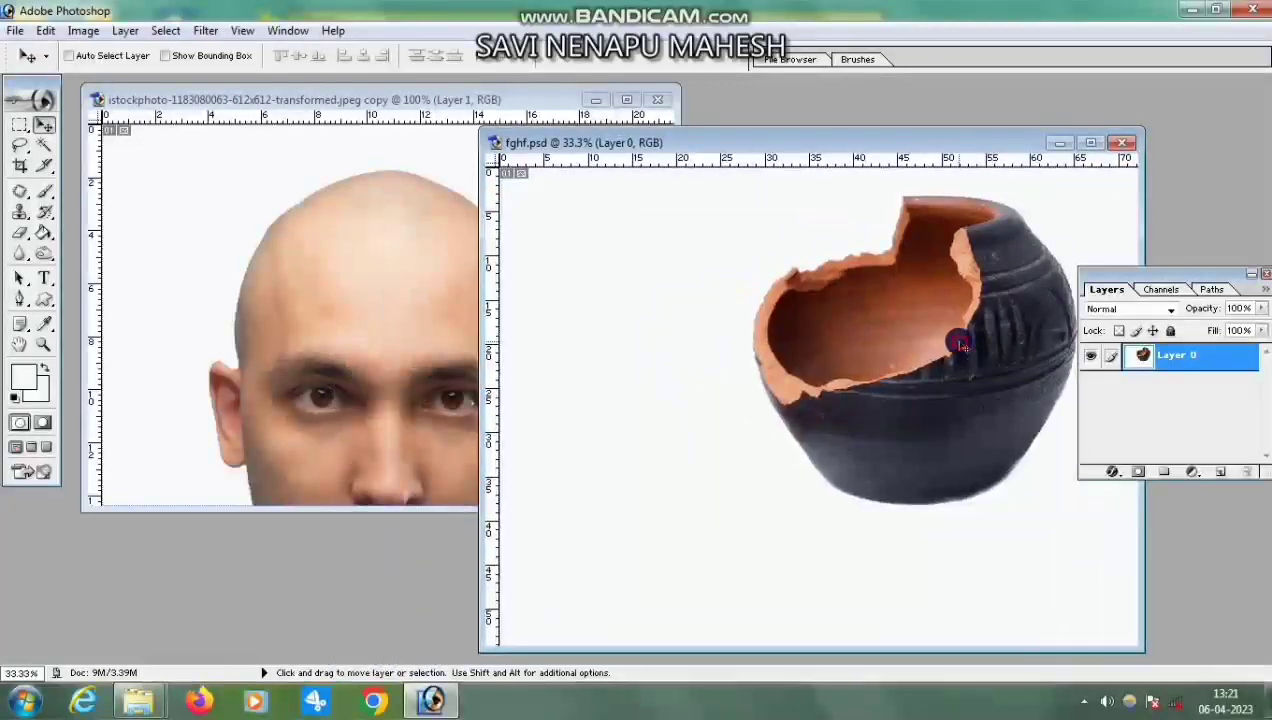
left_click_drag(994, 355, 390, 271)
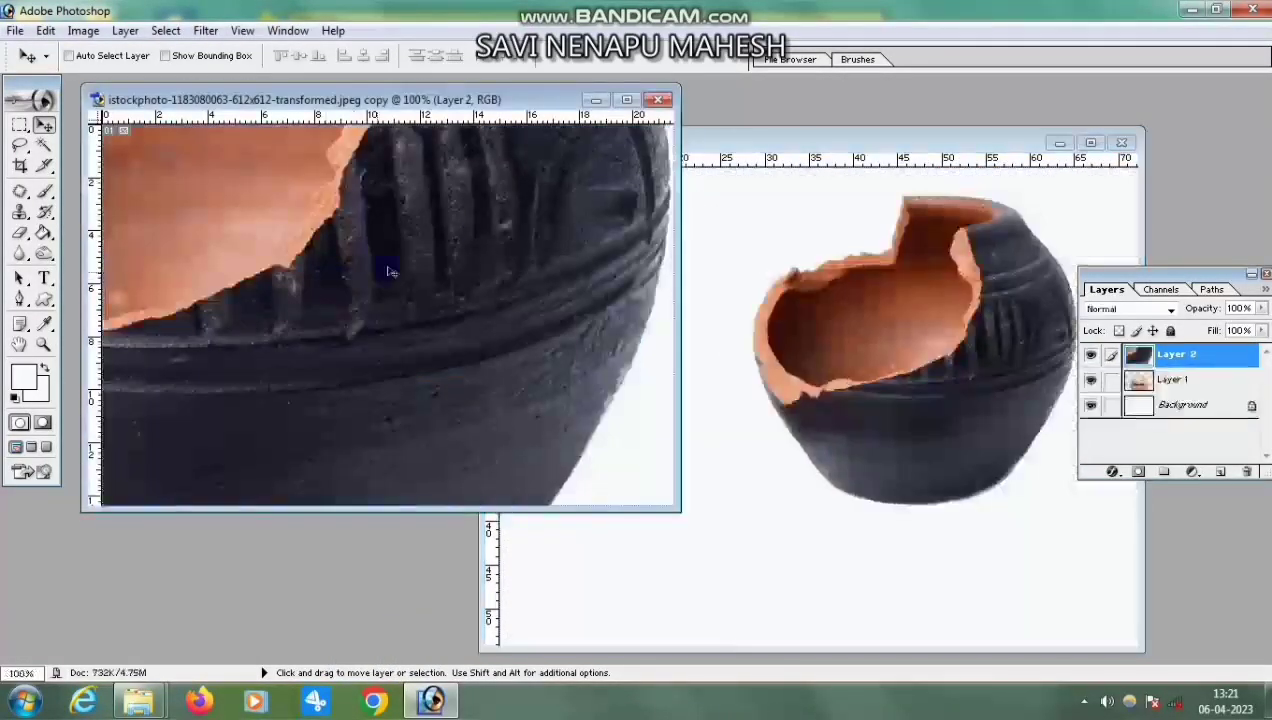
left_click(629, 100)
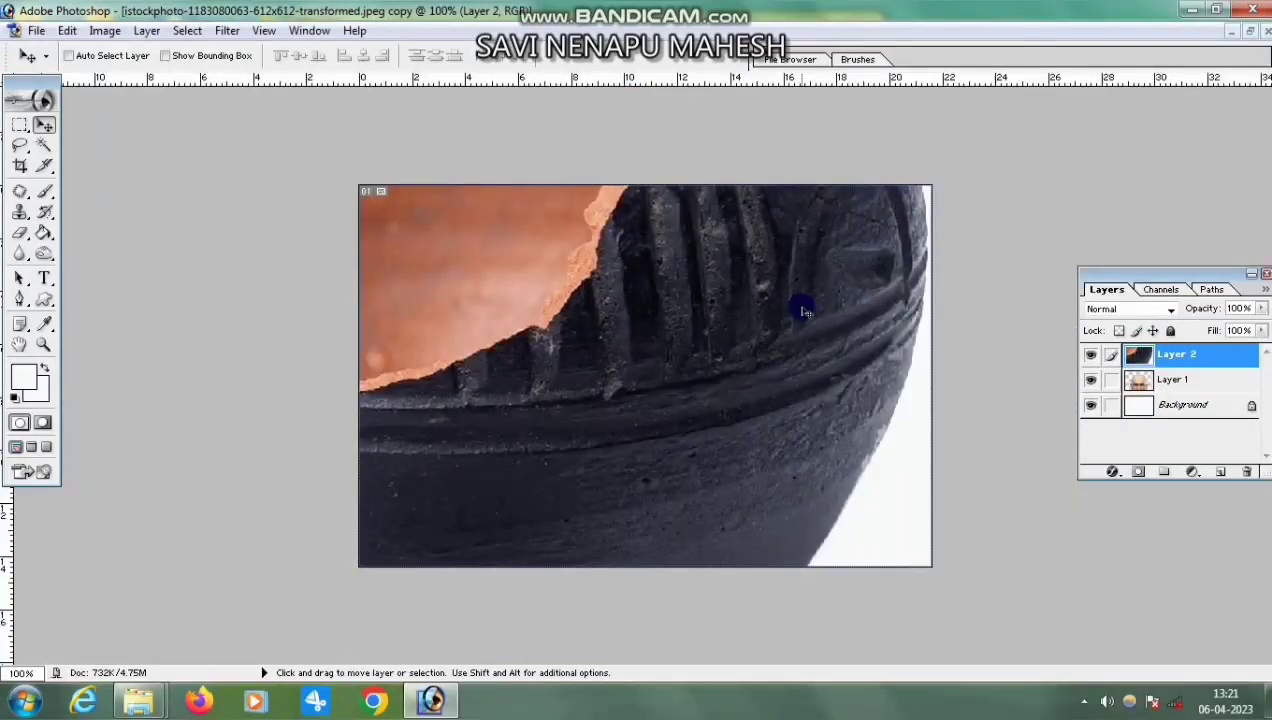
- Scale the pot on Layer 2 down proportionally with Free Transform and position it over the upper part of the head
key("ctrl+t")
left_click_drag(752, 358, 748, 441)
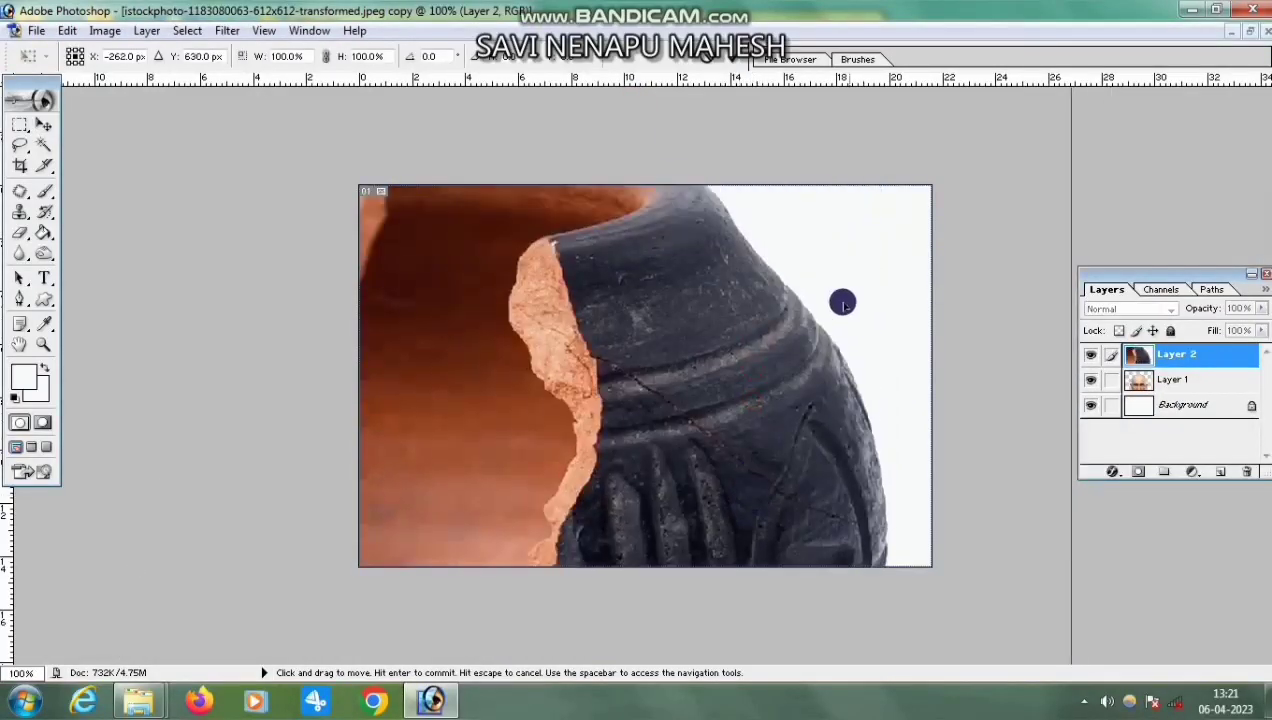
left_click_drag(843, 304, 861, 407)
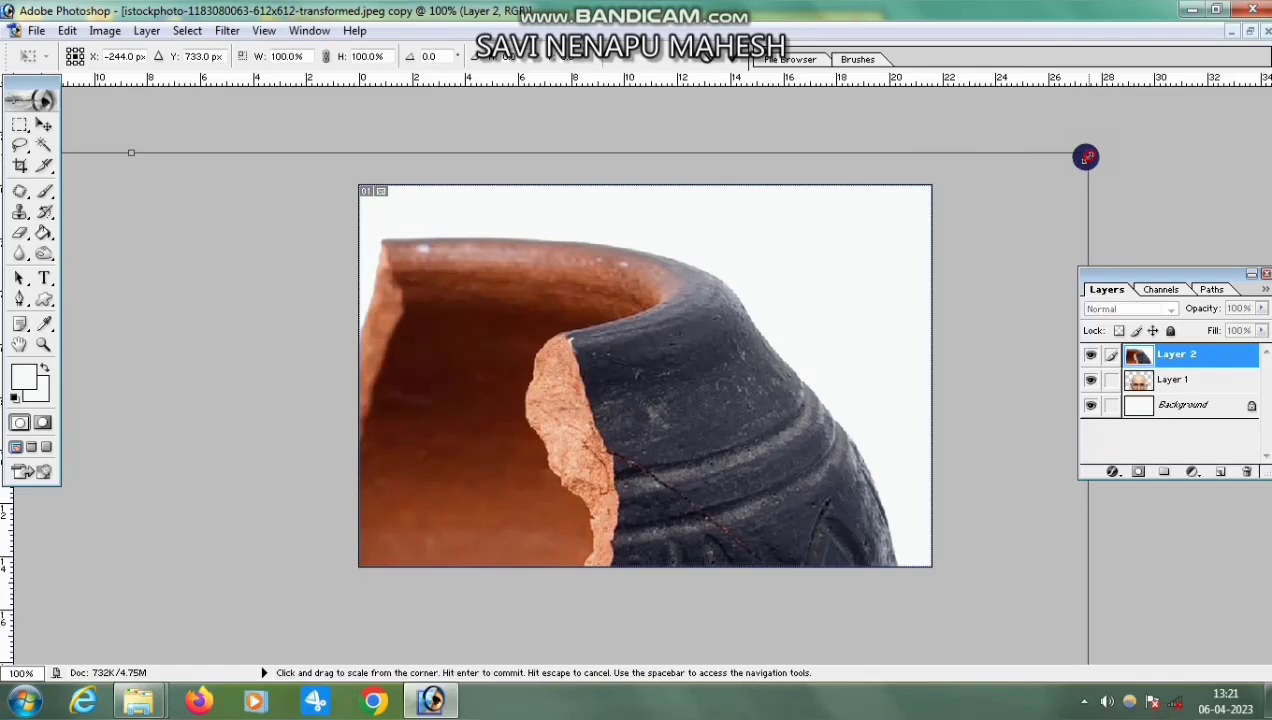
left_click_drag(1086, 157, 837, 215)
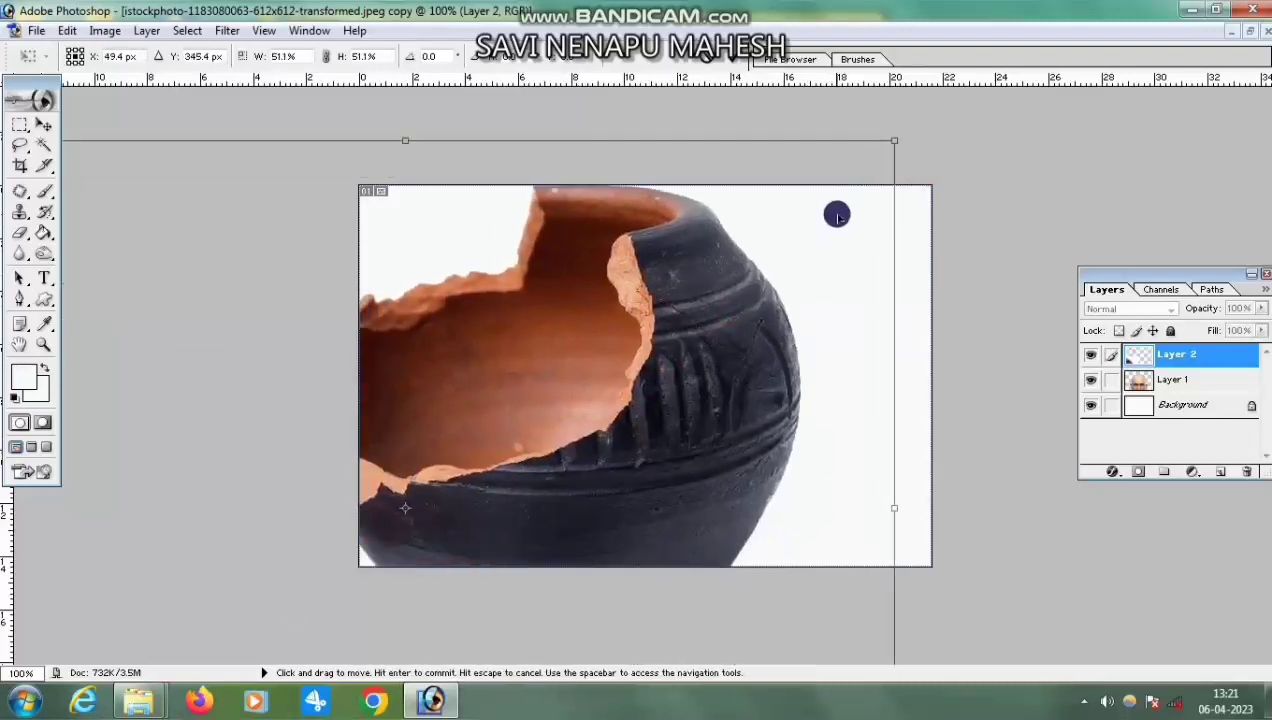
left_click_drag(680, 316, 752, 316)
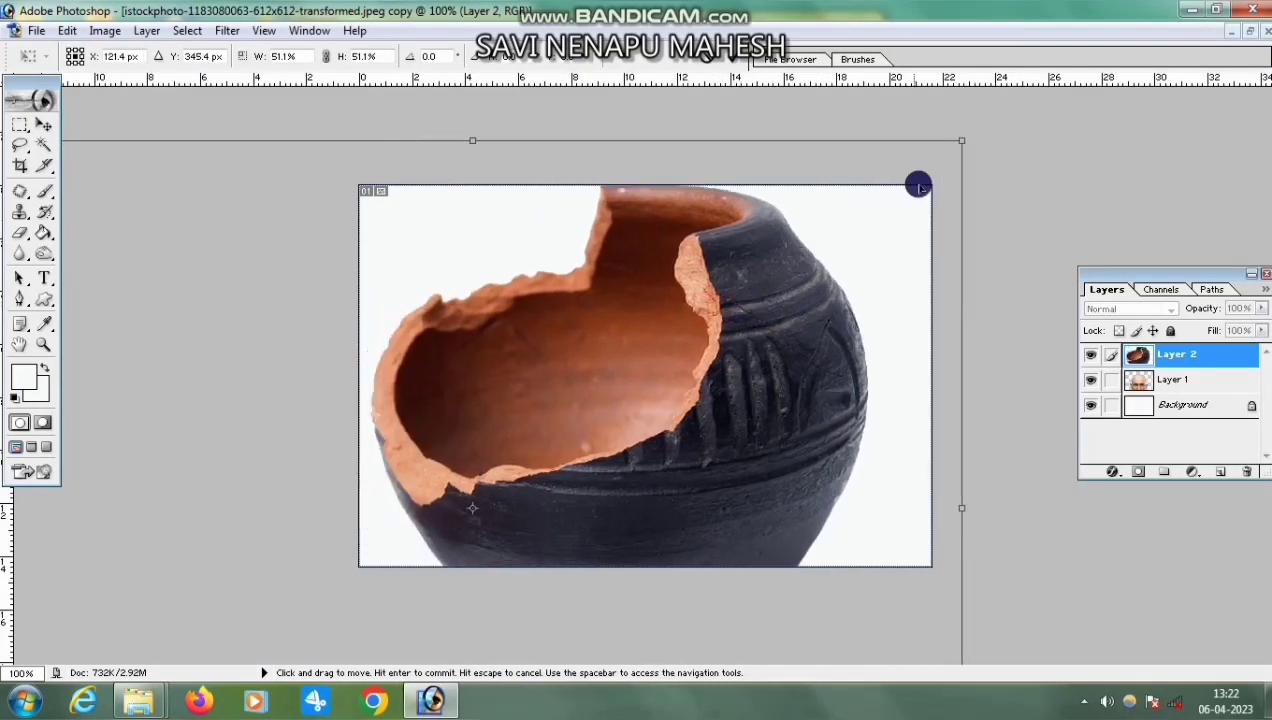
left_click_drag(963, 137, 767, 352)
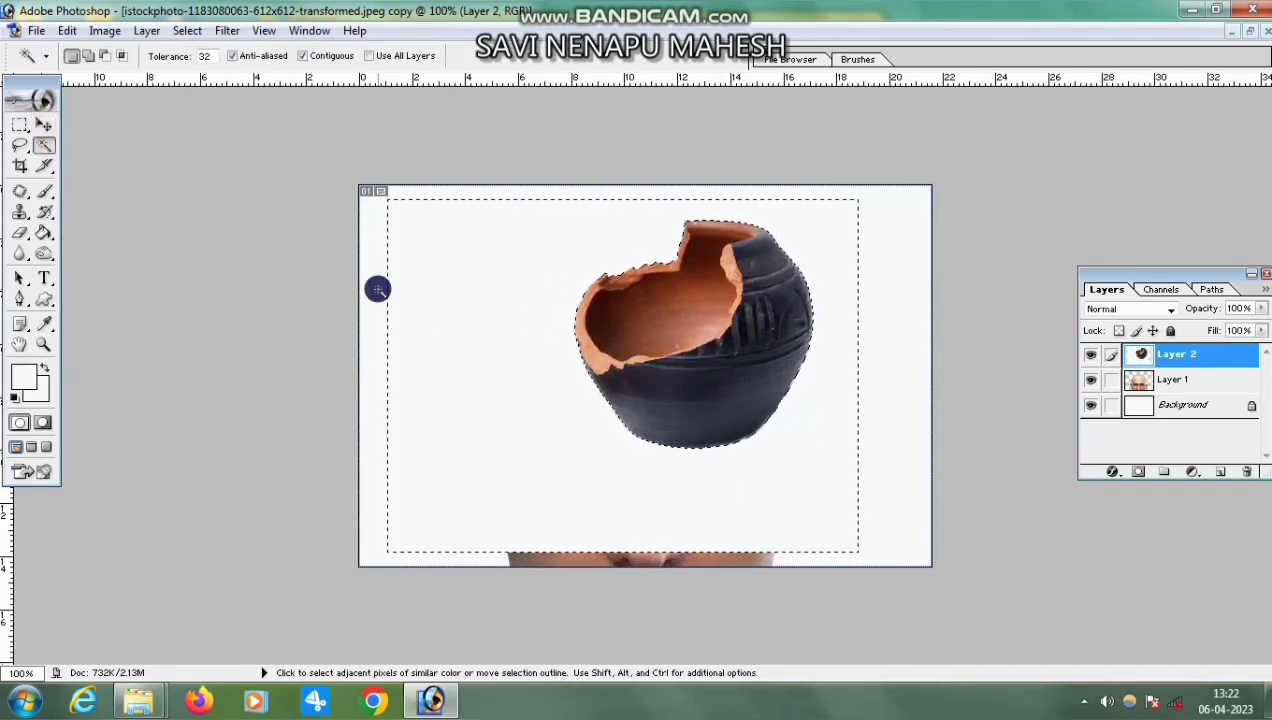
- Erase the white area around the pot on Layer 2 and deselect
key("Delete")
key("ctrl+d")
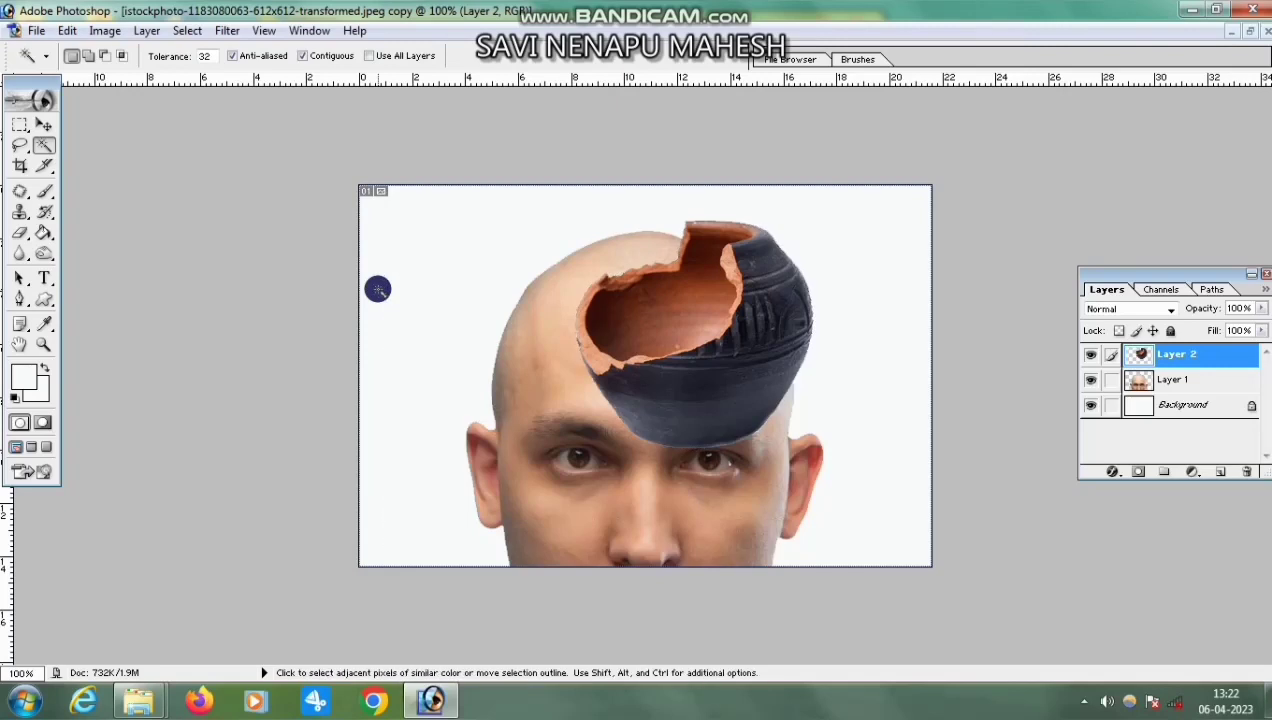
- Move the pot layer up and across so it sits on the crown of the head above the eyebrows
left_click(43, 344)
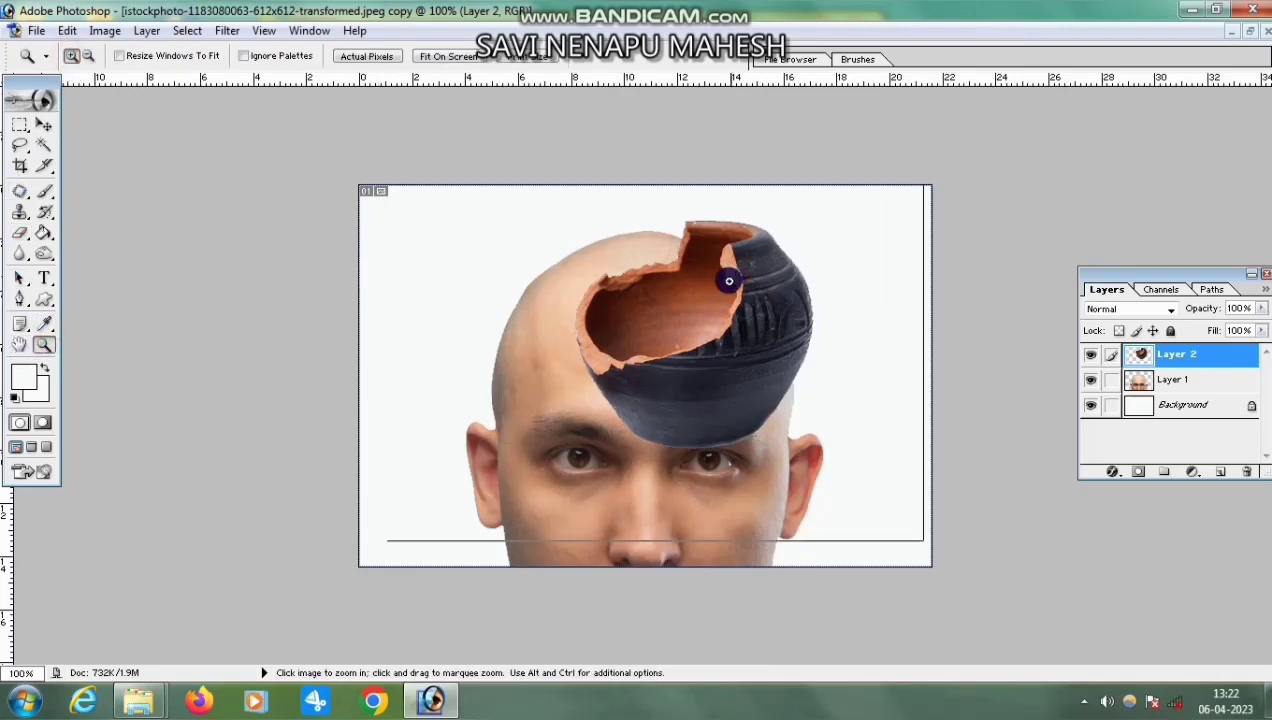
left_click(726, 278)
left_click(42, 127)
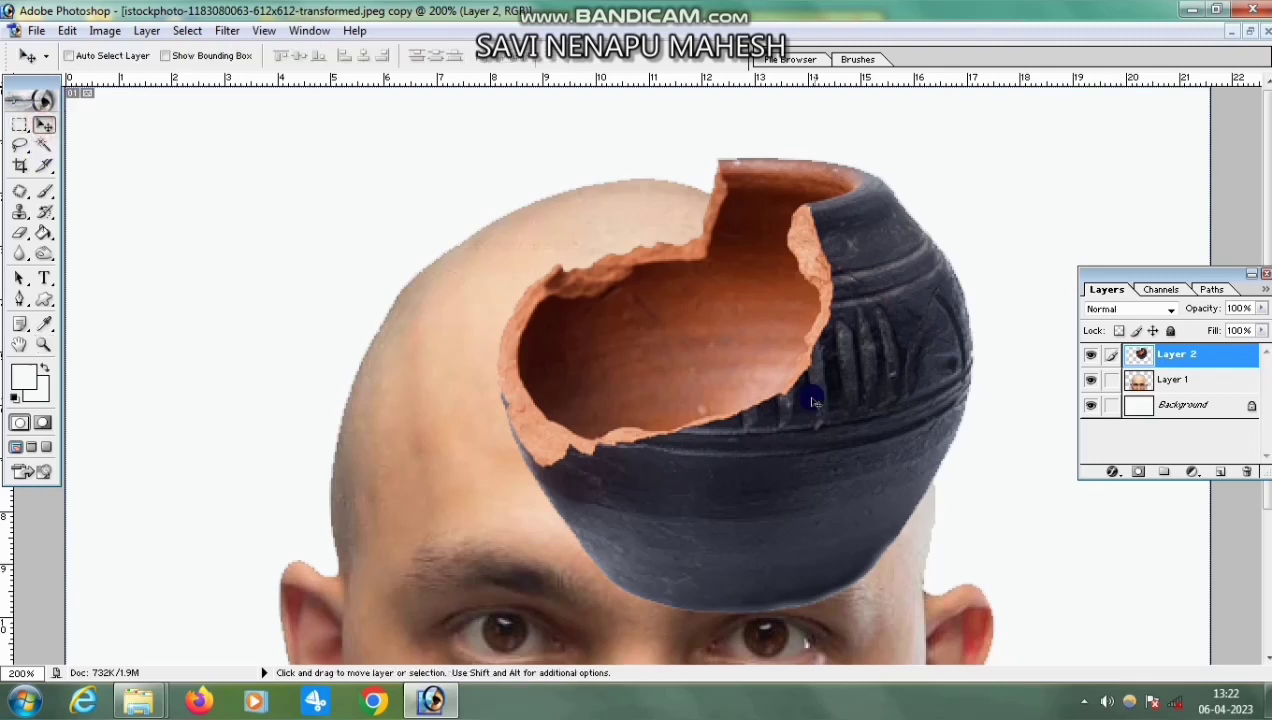
right_click(777, 378)
left_click(820, 397)
left_click_drag(819, 414, 724, 365)
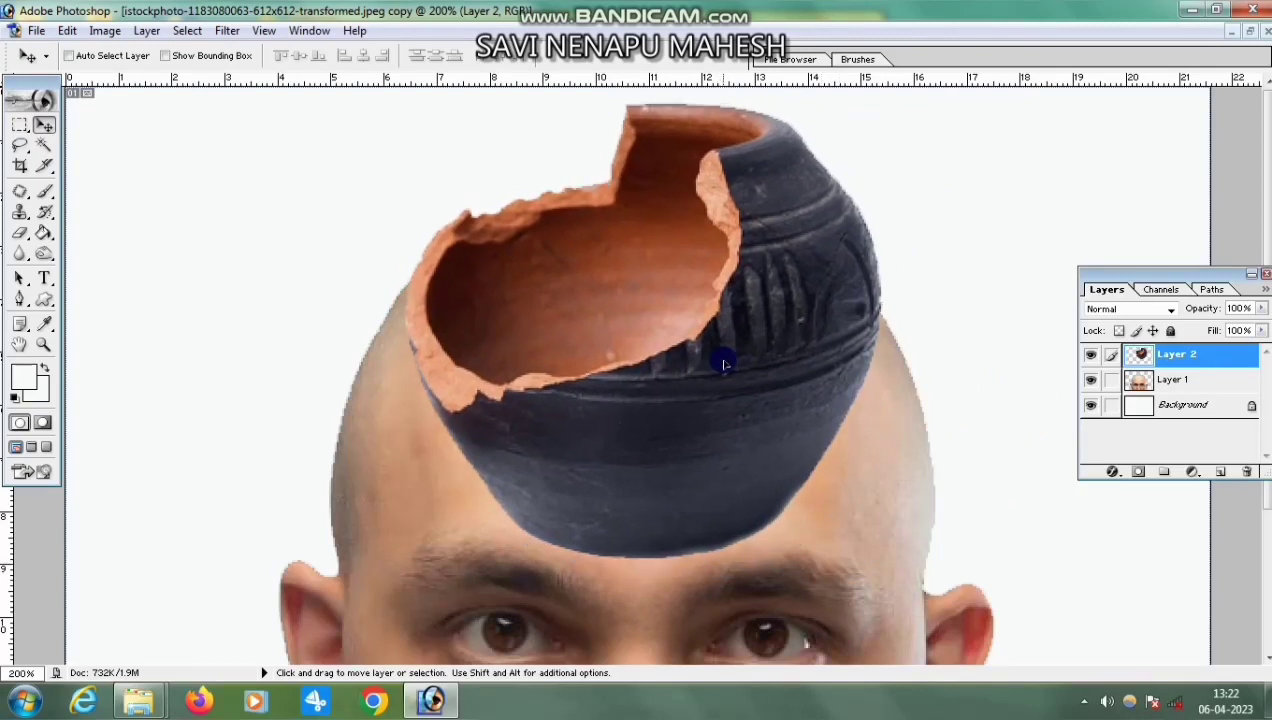
- Lower the fill of Layer 2 to 38% so the head can be seen through the pot
left_click(44, 346)
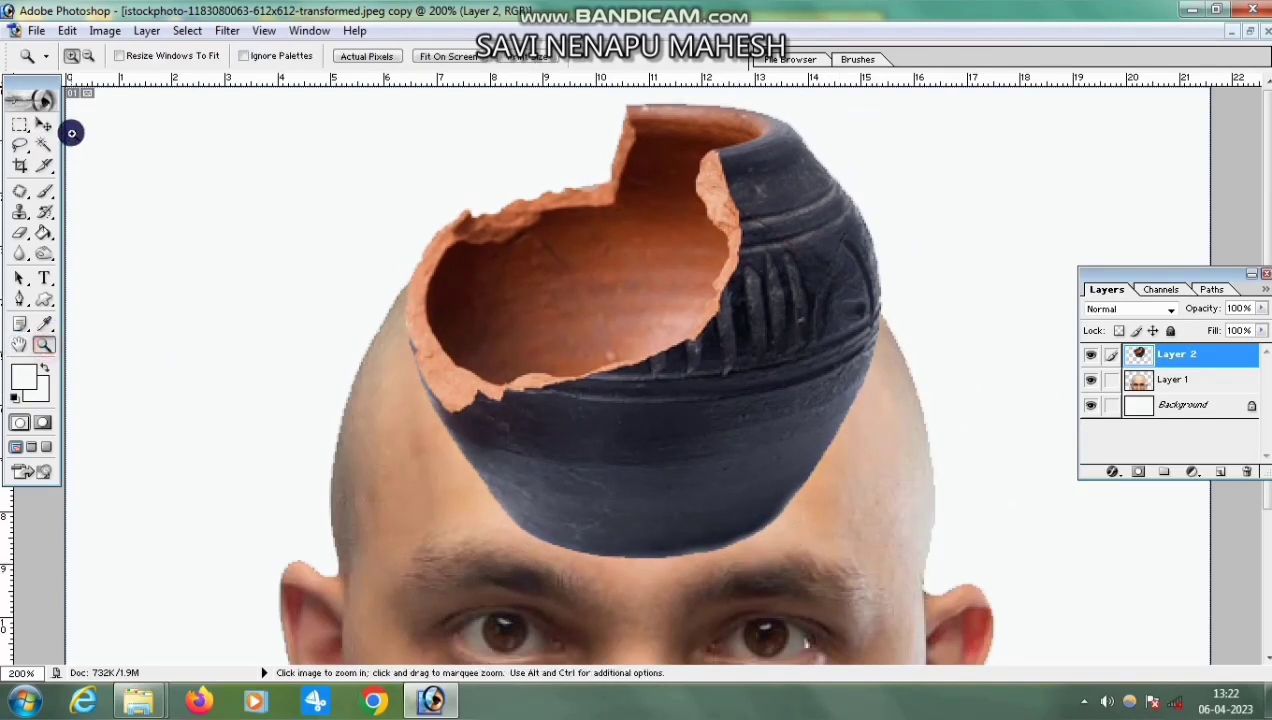
left_click(88, 56)
left_click(661, 344)
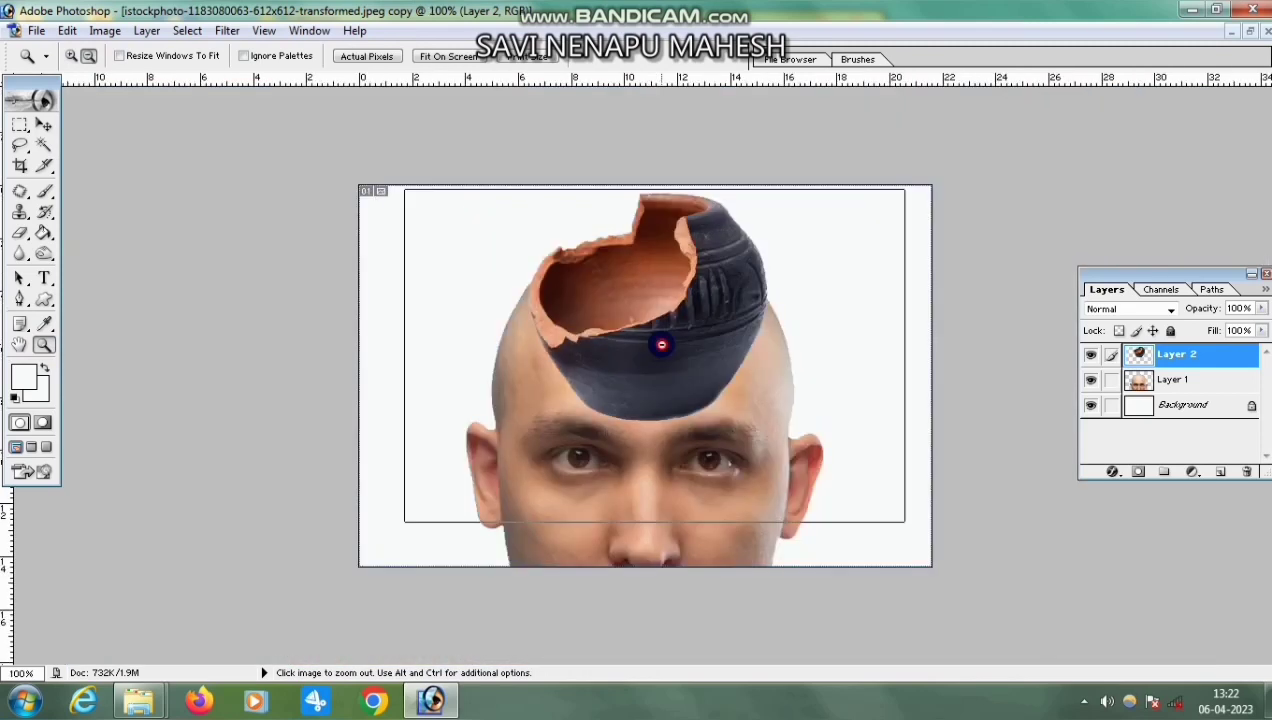
left_click(661, 344)
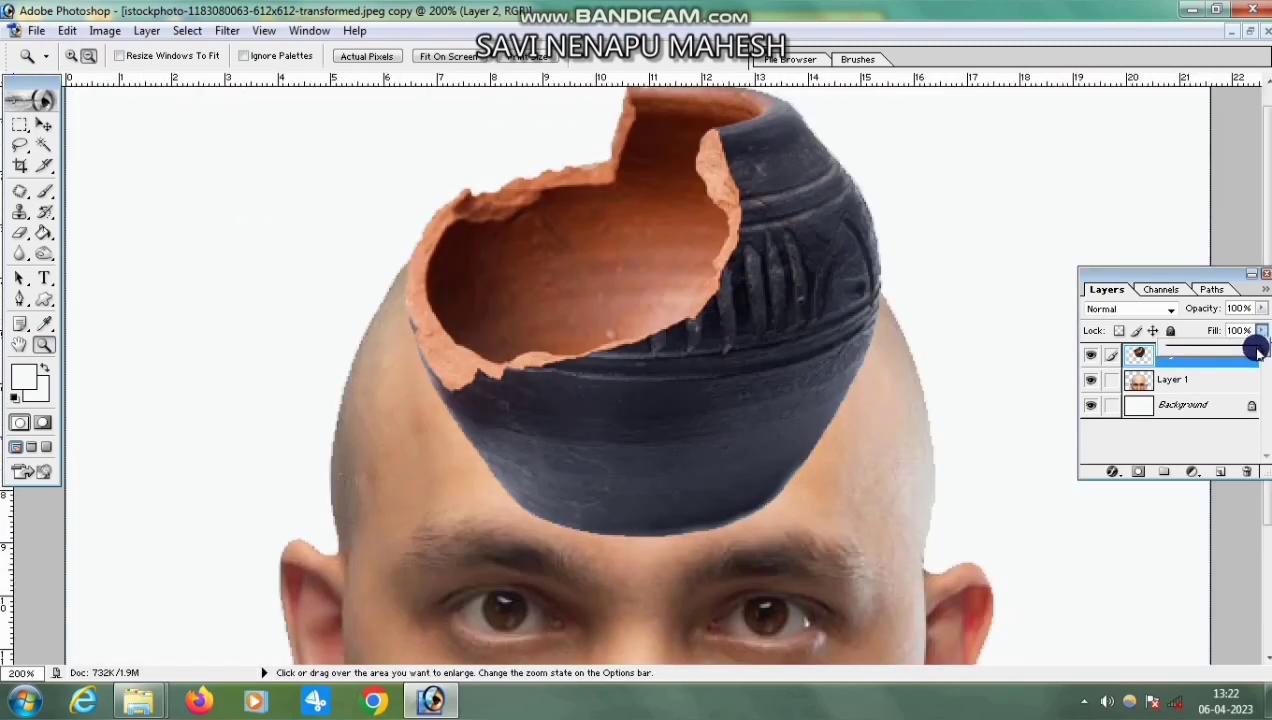
left_click_drag(1258, 352, 1204, 355)
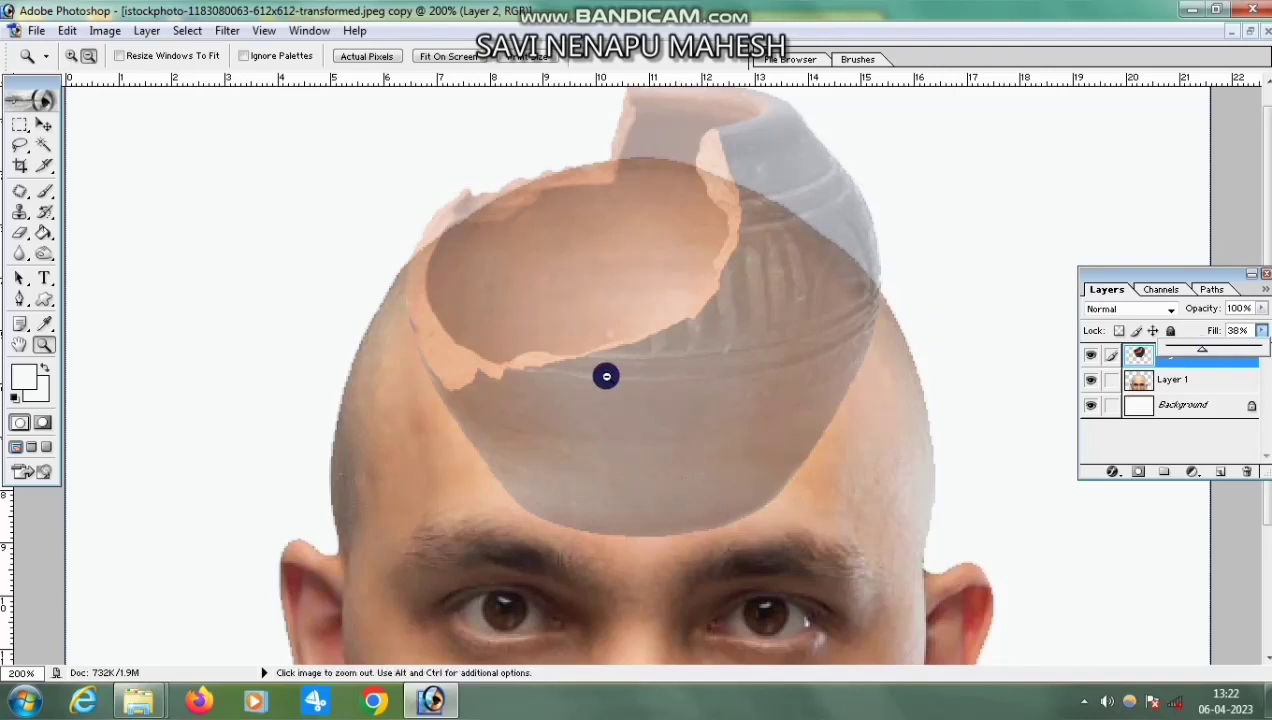
- Move the pot down over the forehead and transform its width to 98.6%, keeping the height at 100%
left_click(44, 126)
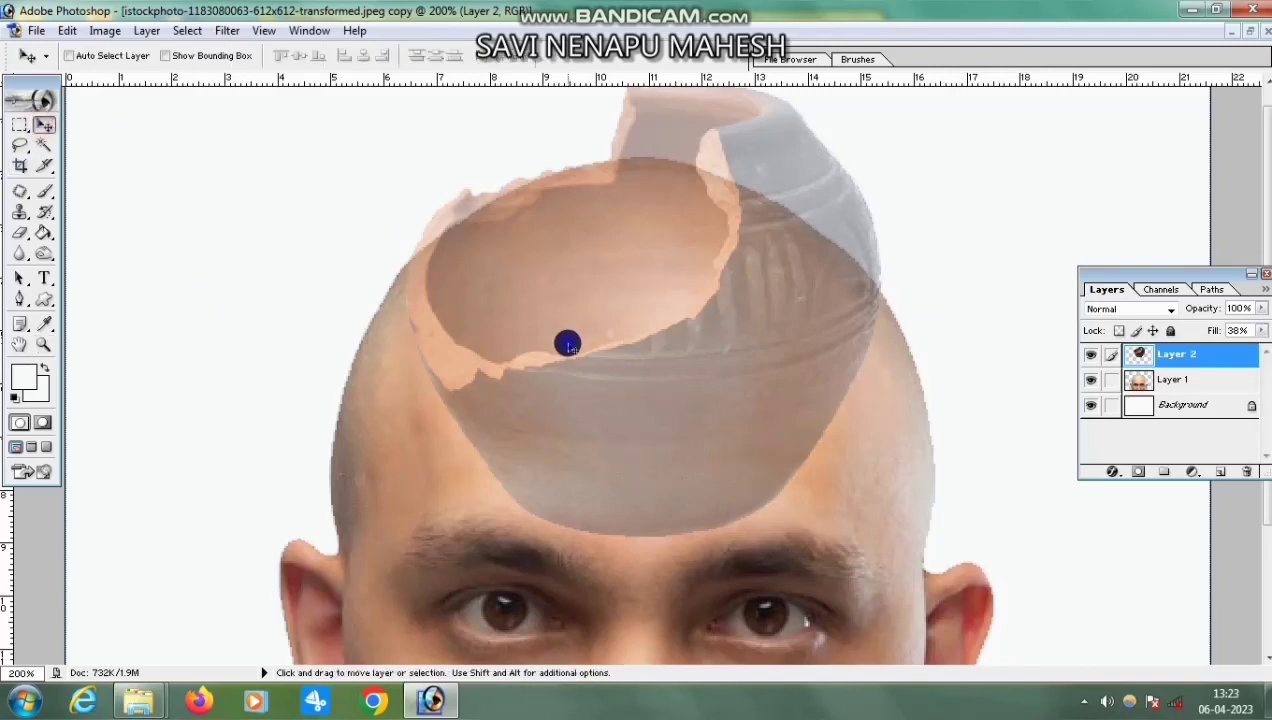
left_click_drag(567, 345, 575, 379)
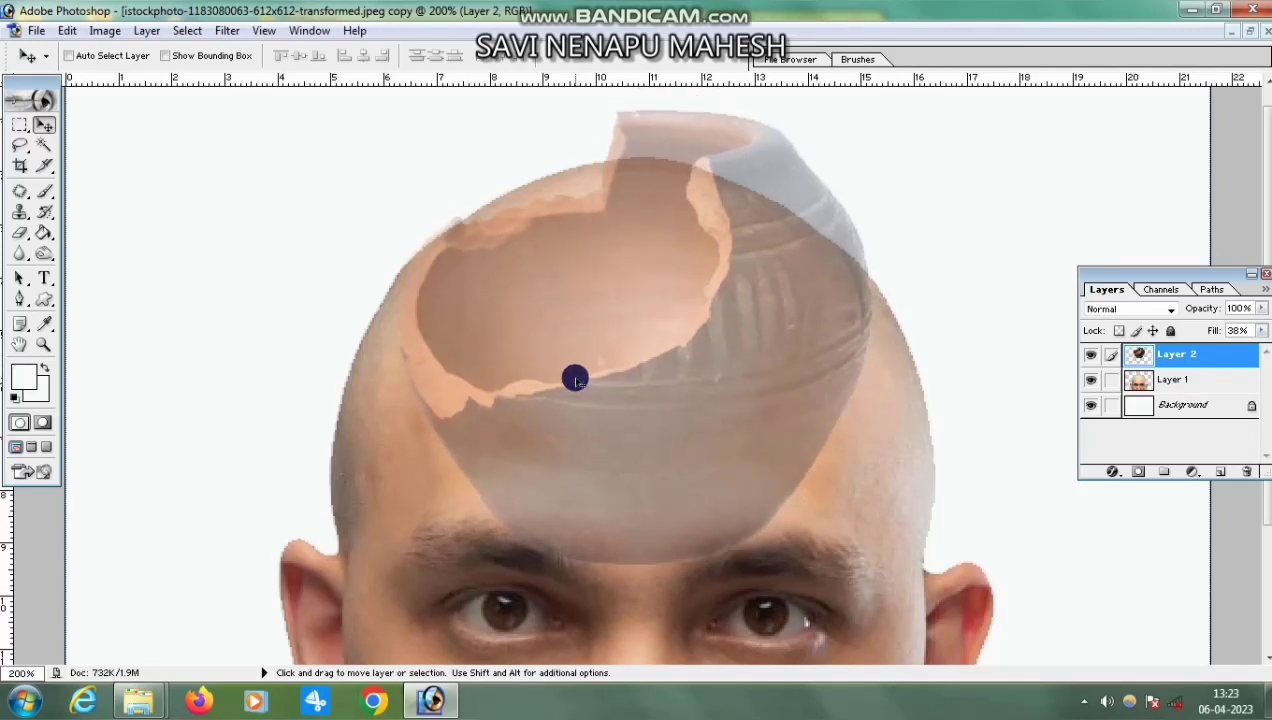
scroll(699, 416, "down", 1)
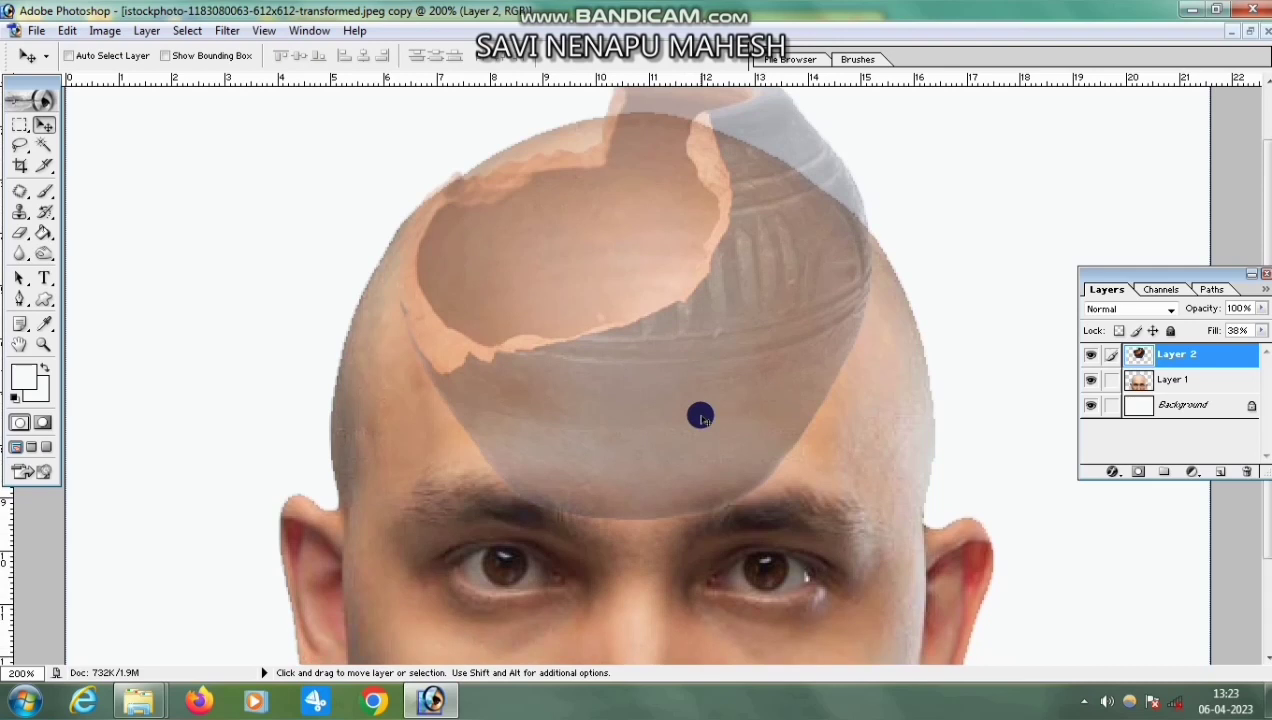
key("ctrl+t")
scroll(614, 398, "up", 1)
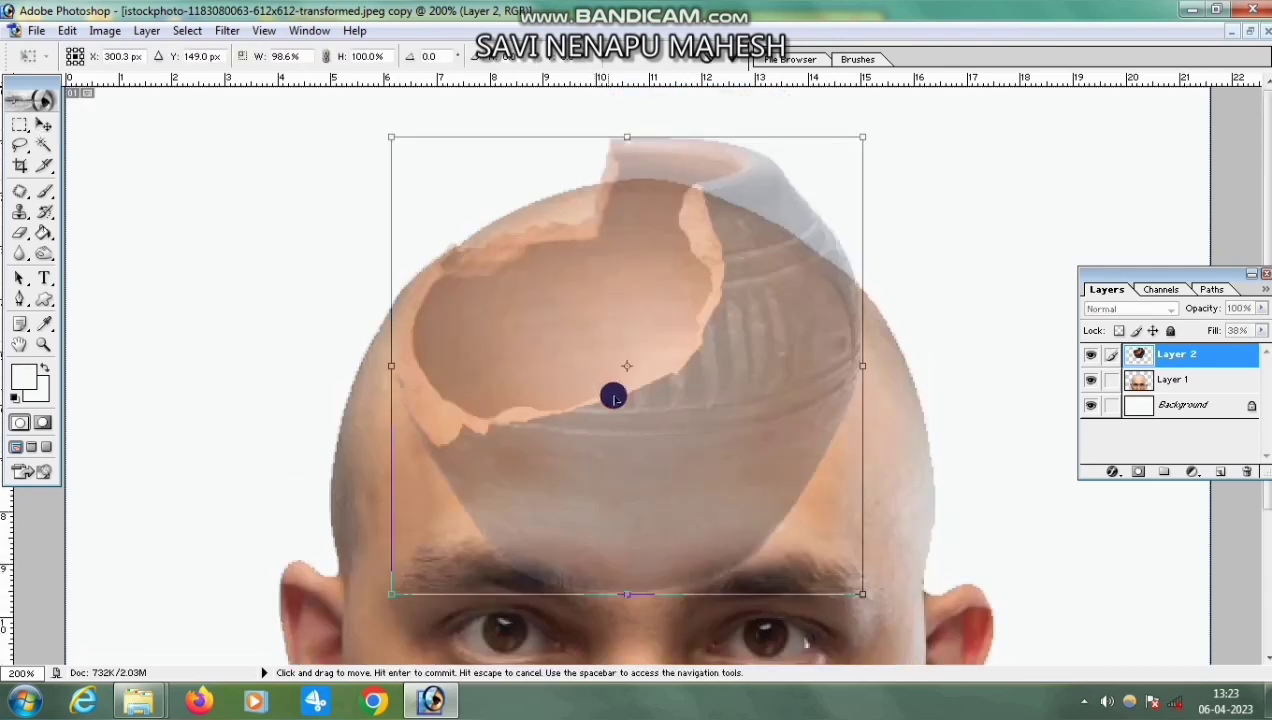
key("Return")
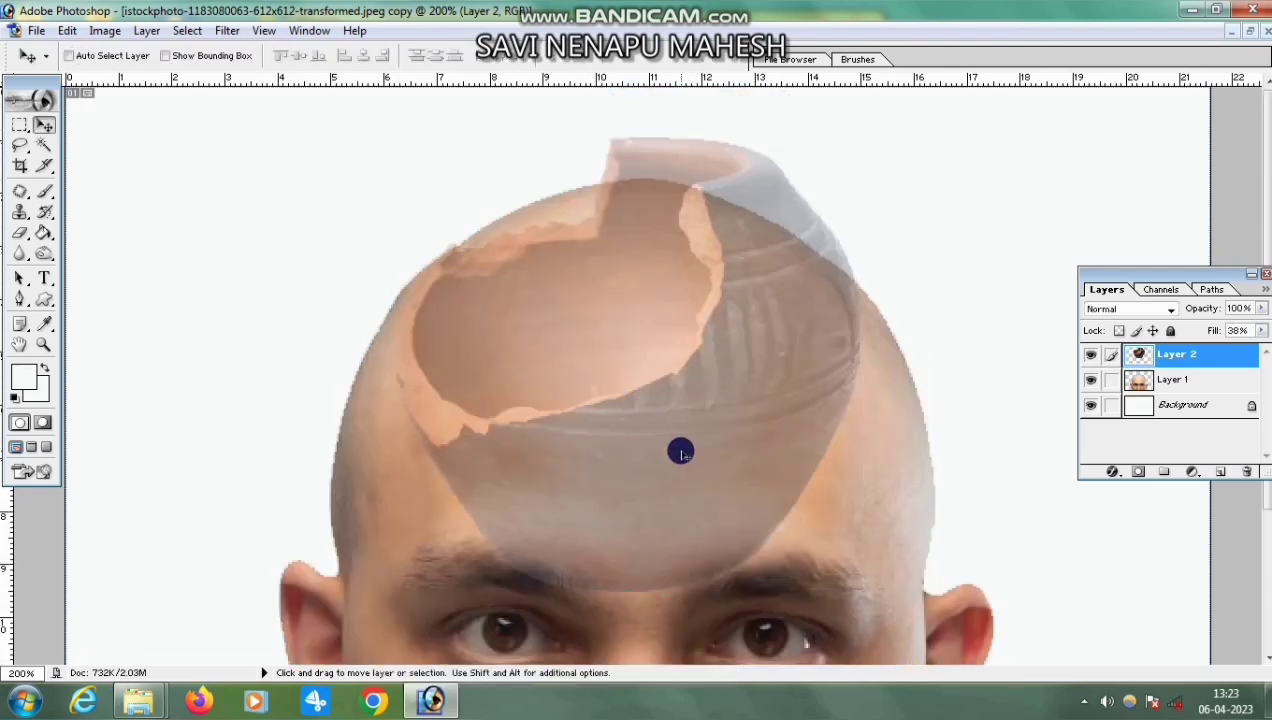
- Set up the Eraser with a 42 px brush and 82% opacity for the pot's edges
left_click(38, 350)
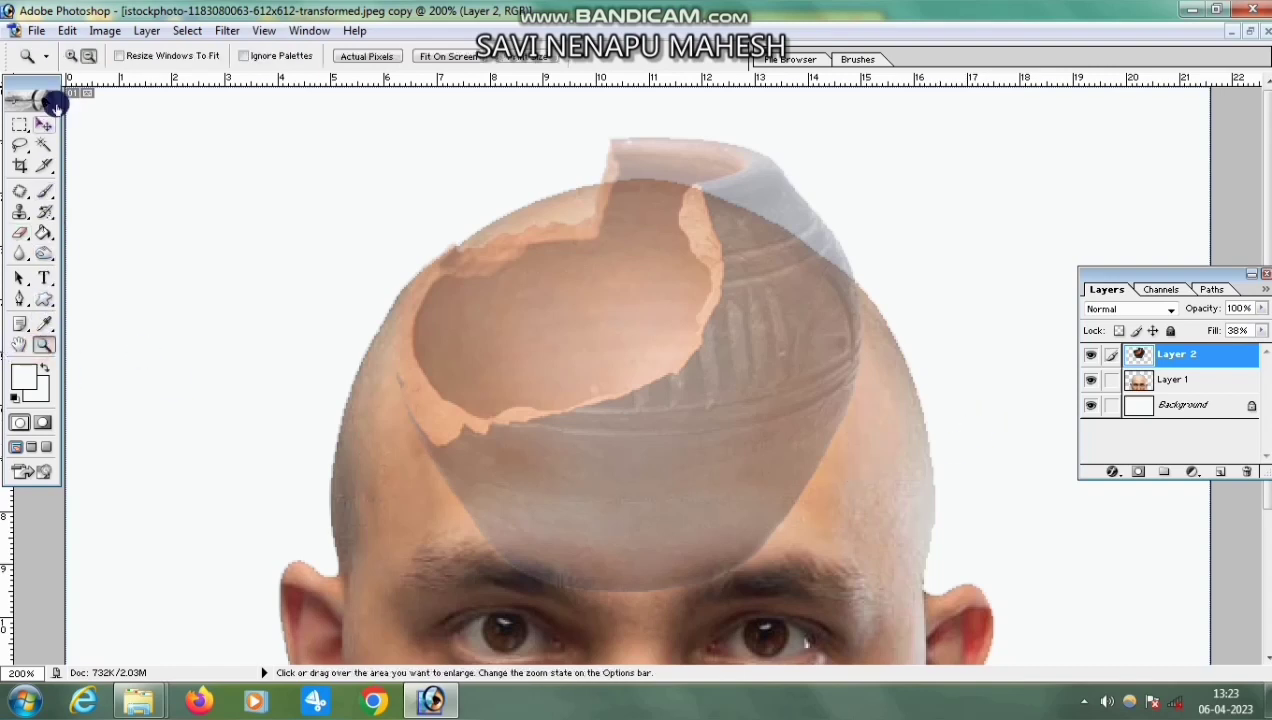
left_click(600, 400)
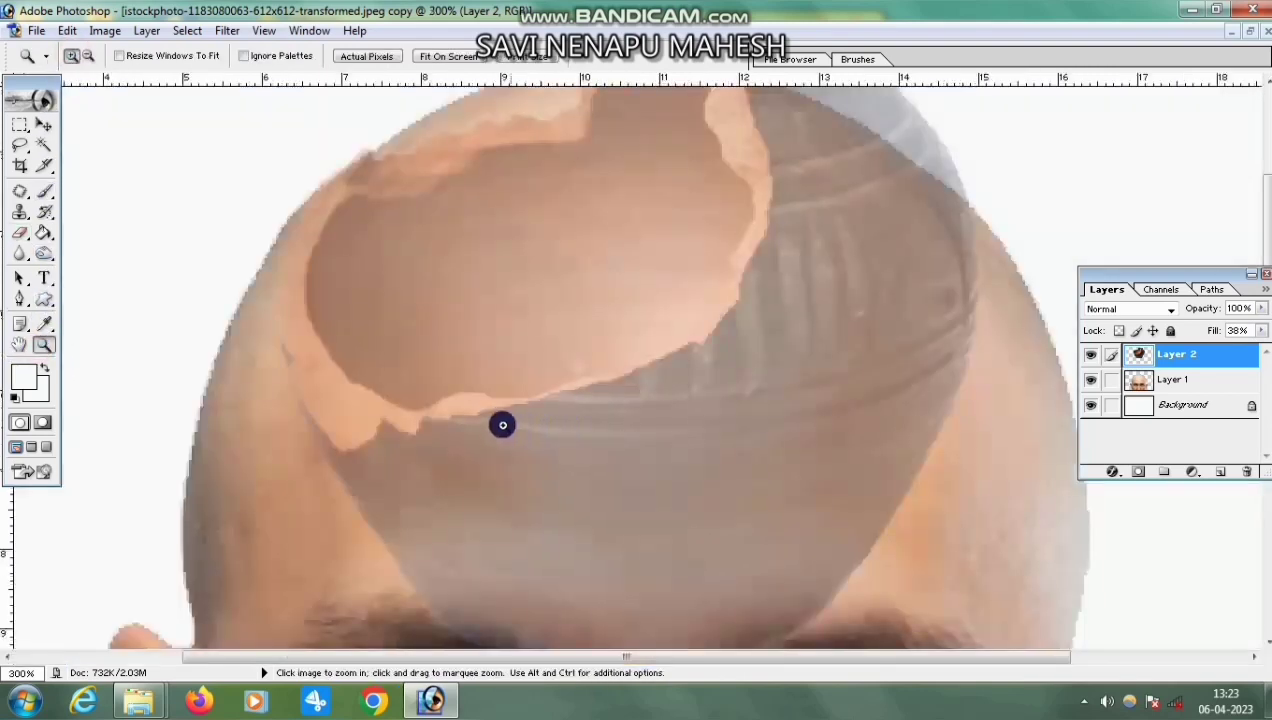
left_click(490, 422)
left_click_drag(432, 407, 458, 552)
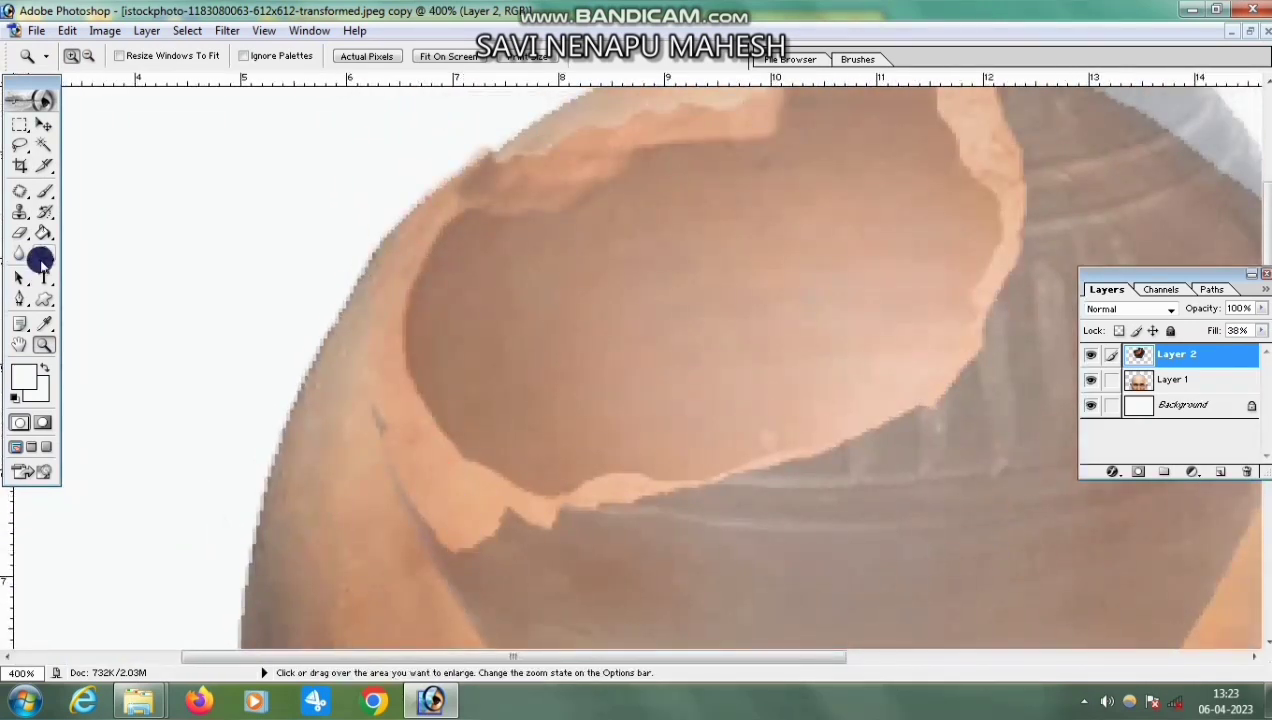
left_click(21, 234)
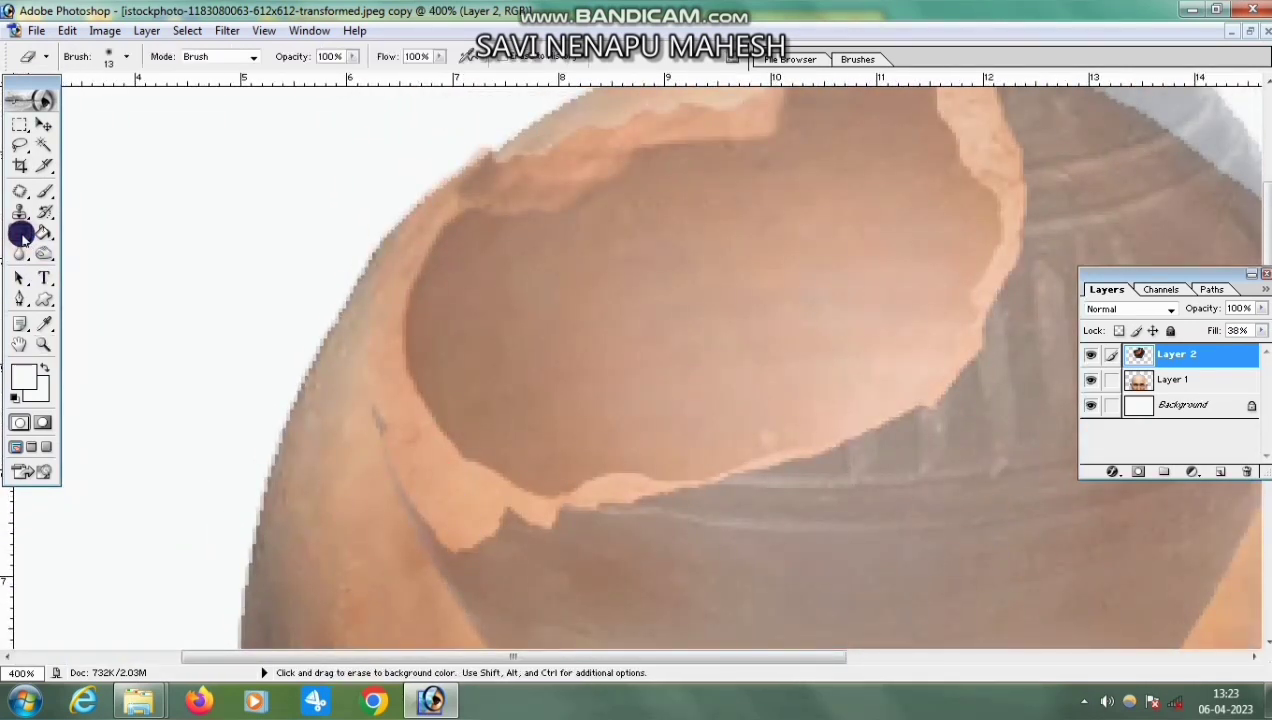
right_click(305, 390)
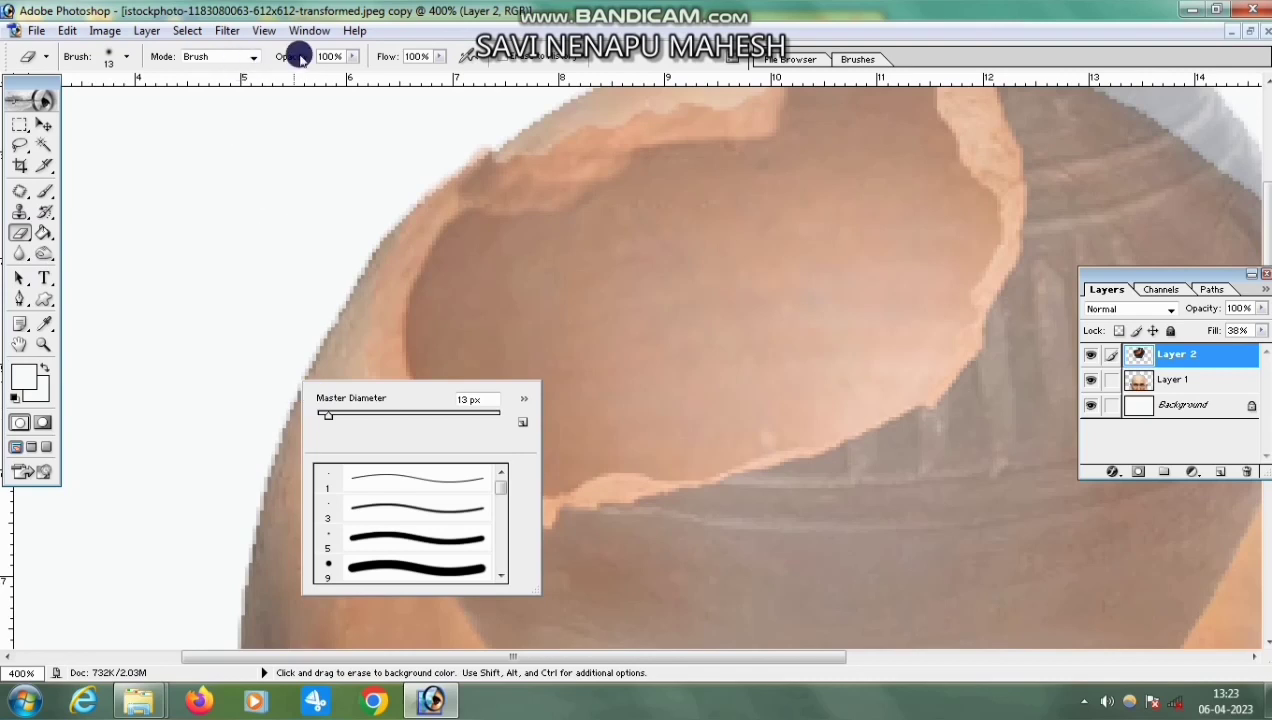
left_click(351, 56)
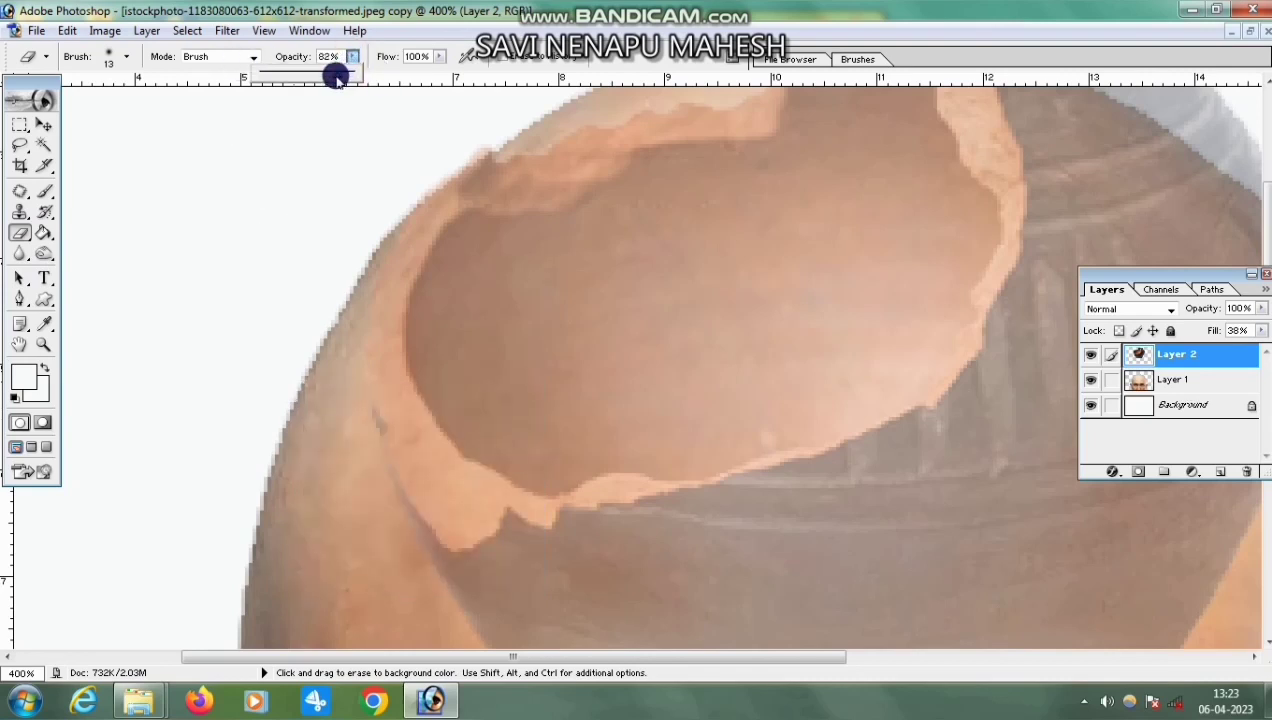
right_click(348, 268)
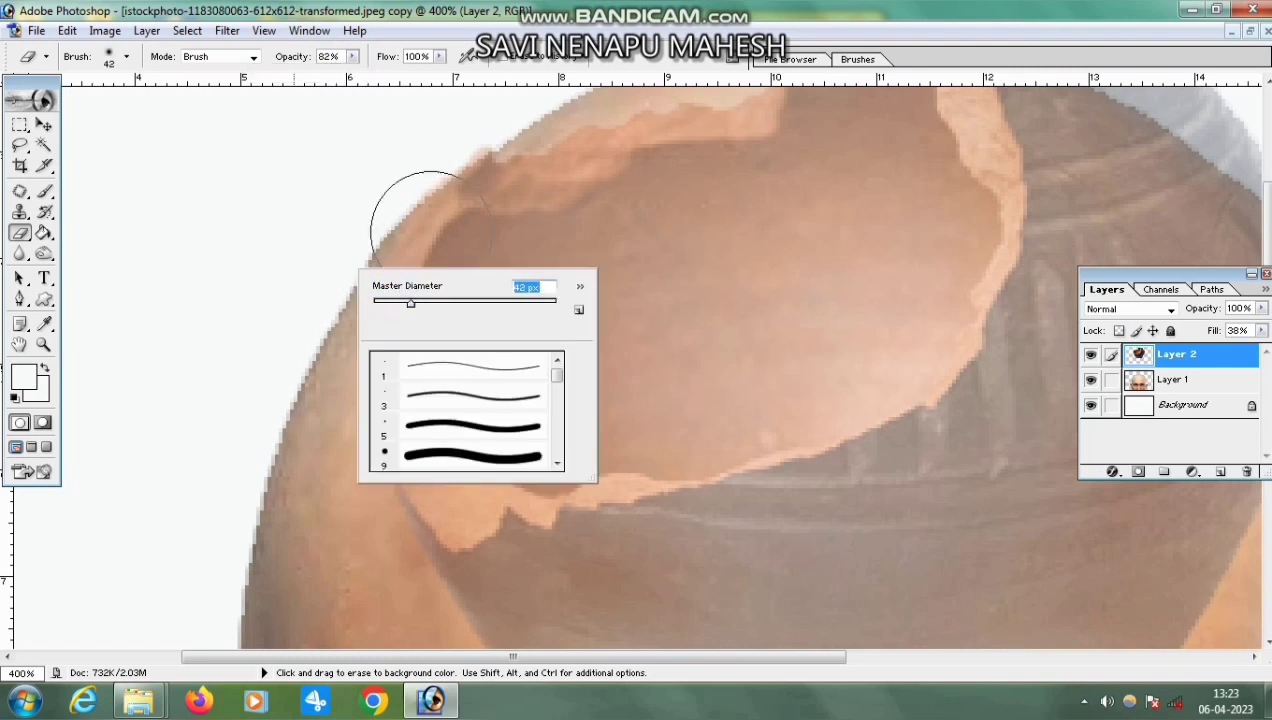
key("Return")
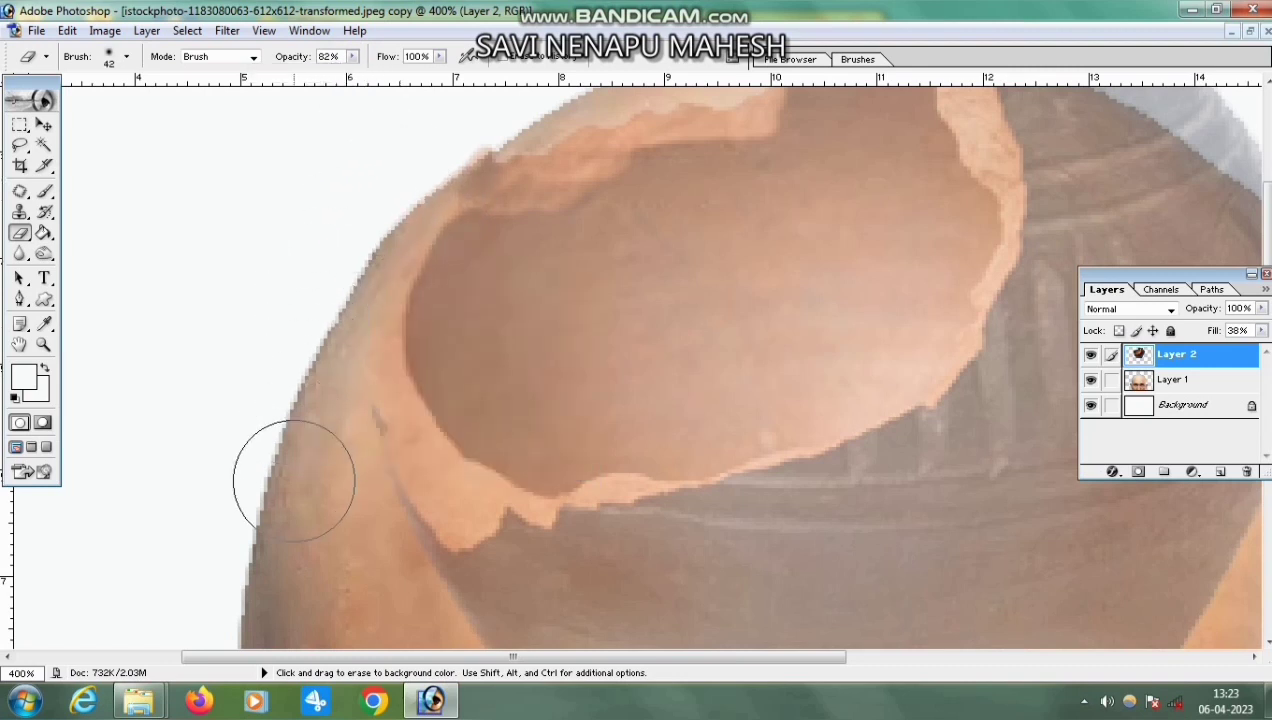
- Erase the pot's lower body over the forehead and eyebrows and its outer edge along the side of the head
scroll(278, 411, "down", 3)
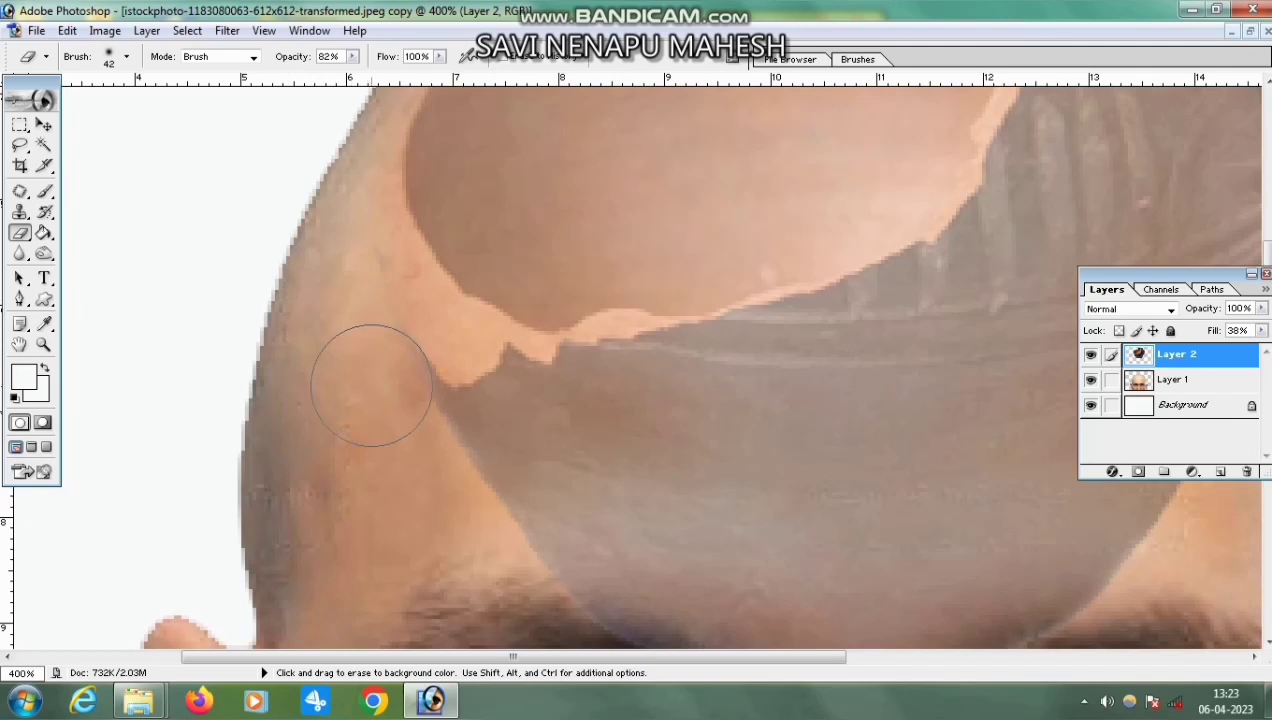
mouse_move(400, 418)
left_mouse_down()
mouse_move(428, 440)
mouse_move(541, 457)
mouse_move(502, 537)
mouse_move(616, 570)
mouse_move(506, 561)
mouse_move(436, 531)
mouse_move(713, 602)
left_mouse_up()
scroll(551, 567, "down", 2)
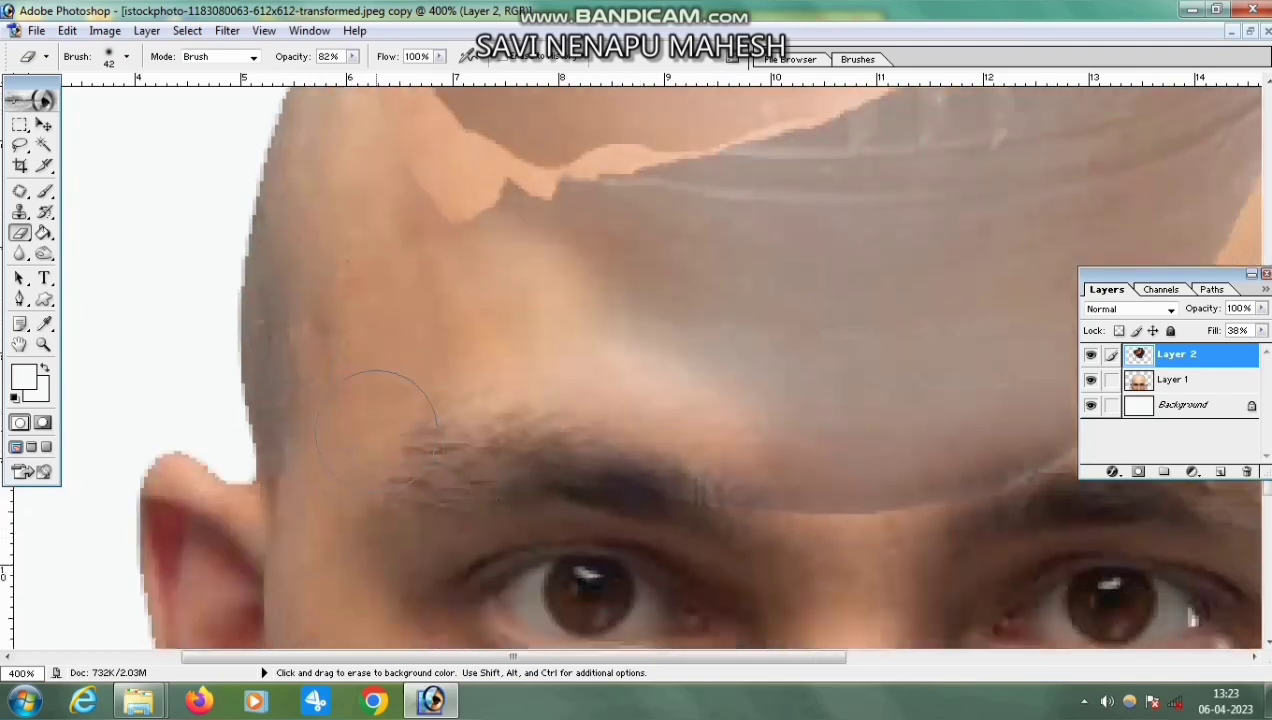
mouse_move(680, 462)
left_mouse_down()
mouse_move(788, 480)
mouse_move(882, 468)
left_mouse_up()
mouse_move(761, 502)
left_mouse_down()
mouse_move(349, 532)
mouse_move(673, 403)
mouse_move(642, 457)
left_mouse_up()
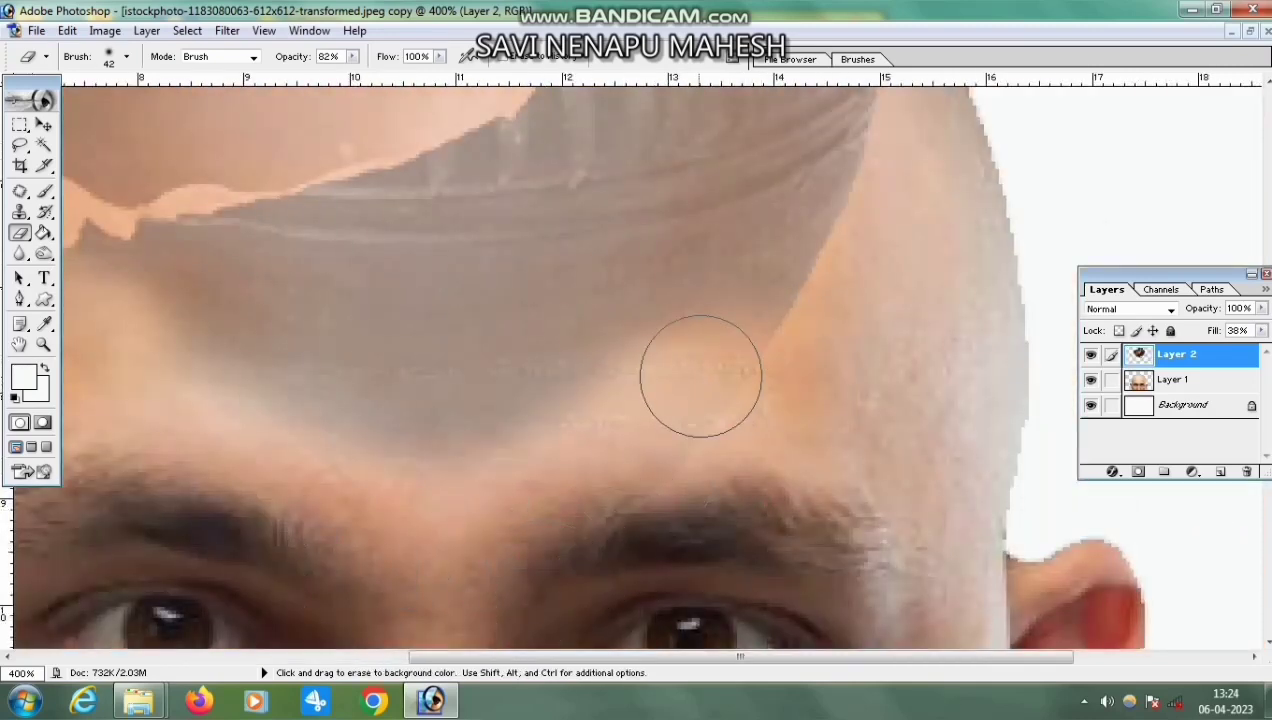
left_click_drag(665, 419, 653, 549)
mouse_move(225, 555)
left_mouse_down()
mouse_move(744, 426)
mouse_move(800, 350)
left_mouse_up()
key("space")
mouse_move(755, 420)
left_mouse_down()
mouse_move(716, 534)
mouse_move(741, 494)
mouse_move(777, 287)
mouse_move(659, 570)
mouse_move(670, 540)
mouse_move(733, 539)
mouse_move(738, 610)
left_mouse_up()
key("space")
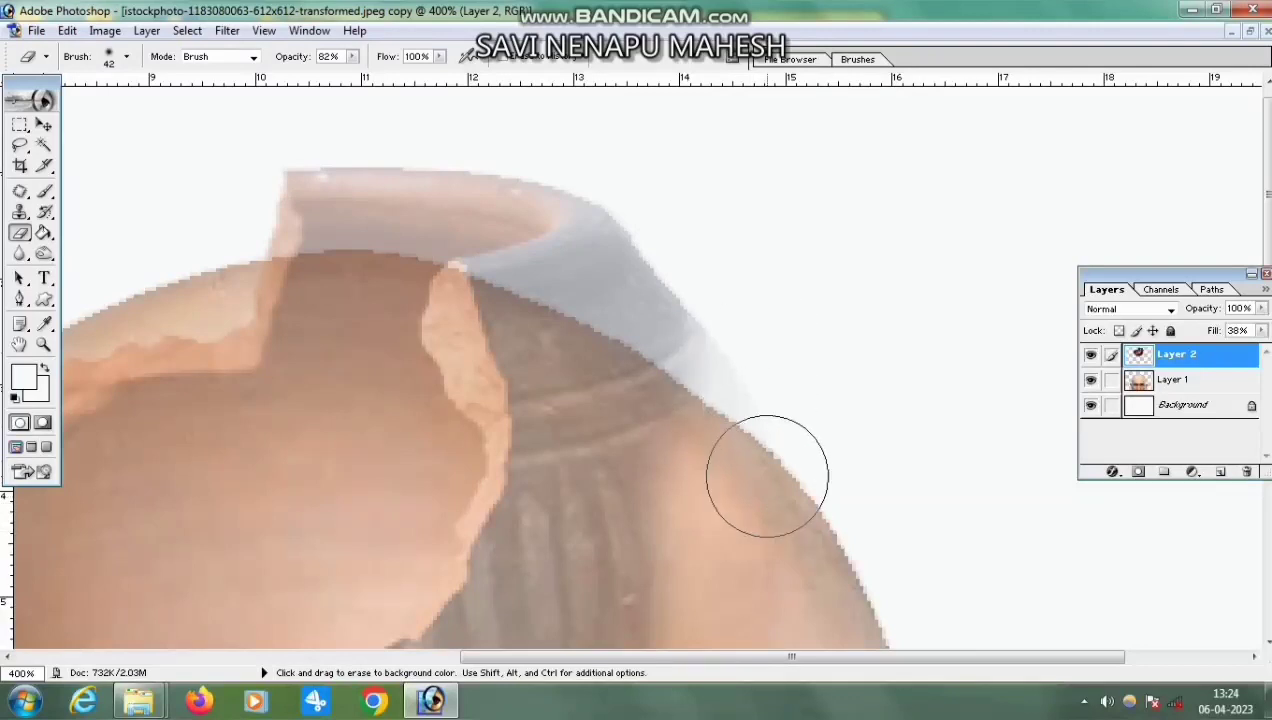
- Set the eraser brush to 13 px and erase the pot's rim and shoulder protruding above the scalp
right_click(727, 305)
mouse_move(807, 386)
left_mouse_down()
mouse_move(778, 393)
mouse_move(647, 346)
mouse_move(446, 250)
mouse_move(341, 230)
mouse_move(274, 240)
mouse_move(395, 227)
mouse_move(590, 269)
mouse_move(307, 207)
mouse_move(585, 215)
mouse_move(295, 180)
left_mouse_up()
left_click(723, 400)
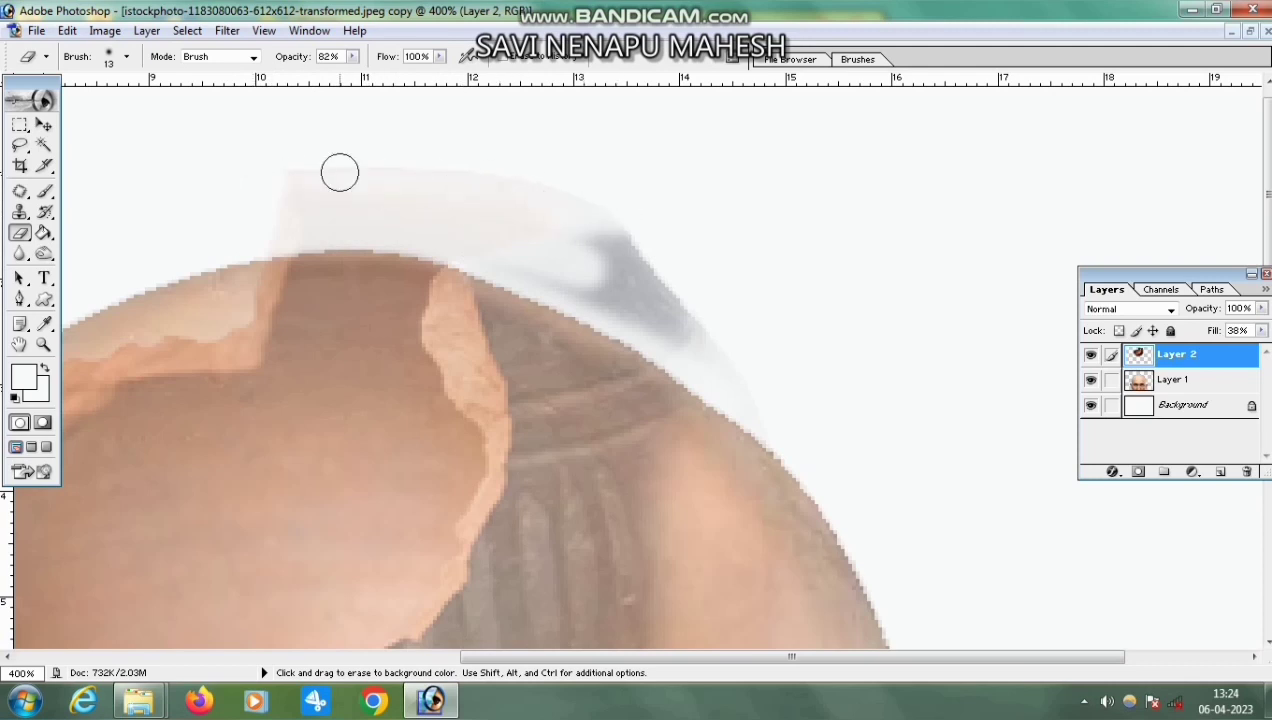
mouse_move(630, 250)
left_mouse_down()
mouse_move(528, 249)
mouse_move(698, 331)
mouse_move(587, 284)
left_mouse_up()
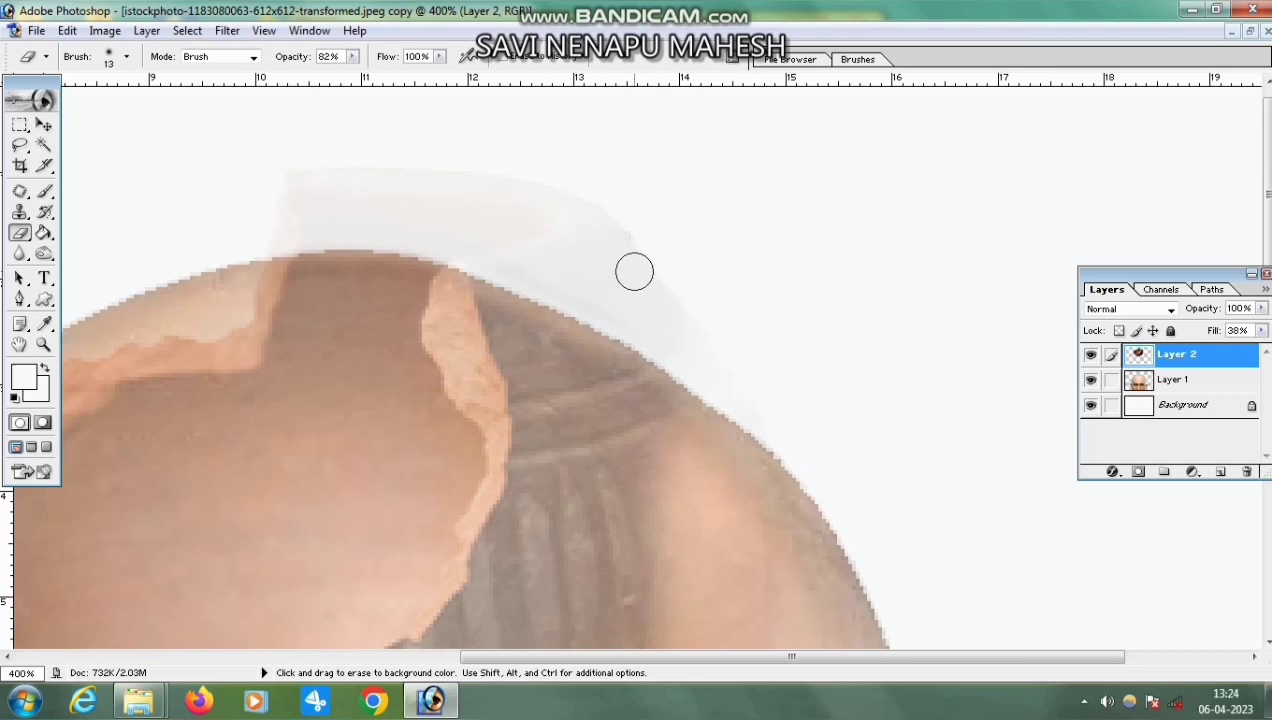
- Set the eraser to a 47 px brush at 100% opacity and clear the faint pot remnants above the scalp
right_click(634, 272)
left_click_drag(696, 303, 699, 301)
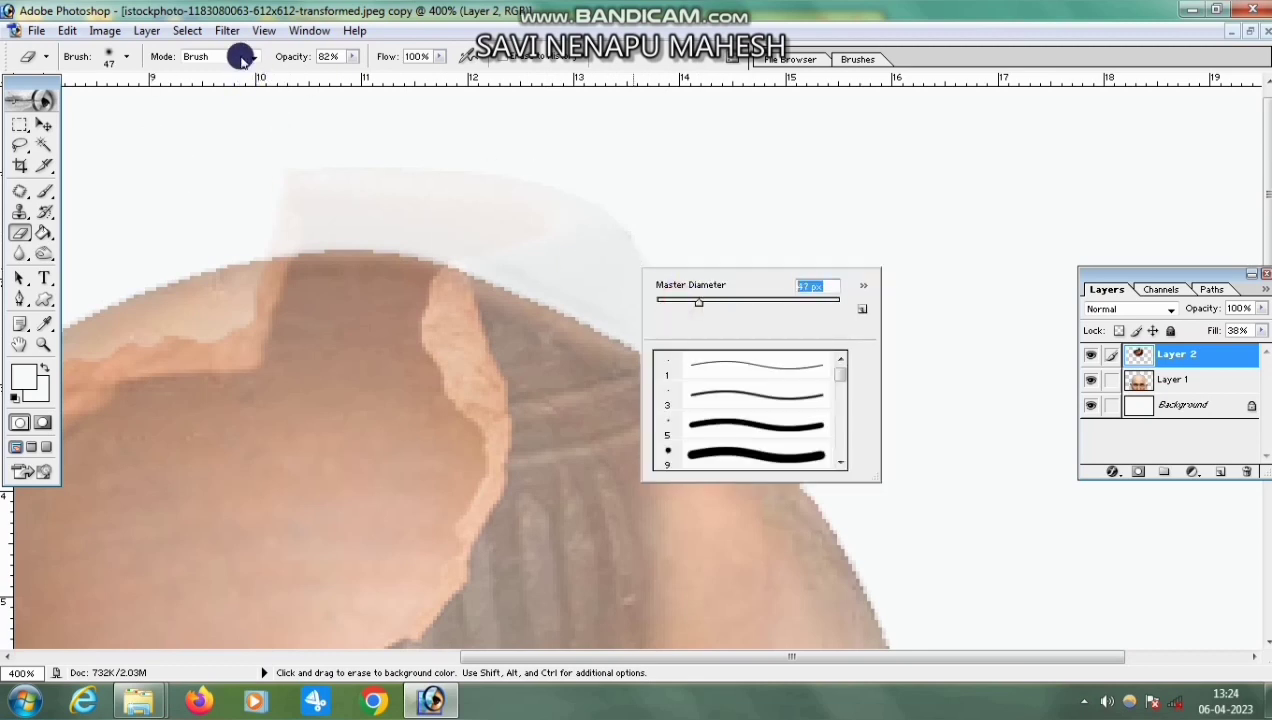
left_click(240, 57)
left_click(356, 57)
left_click(353, 57)
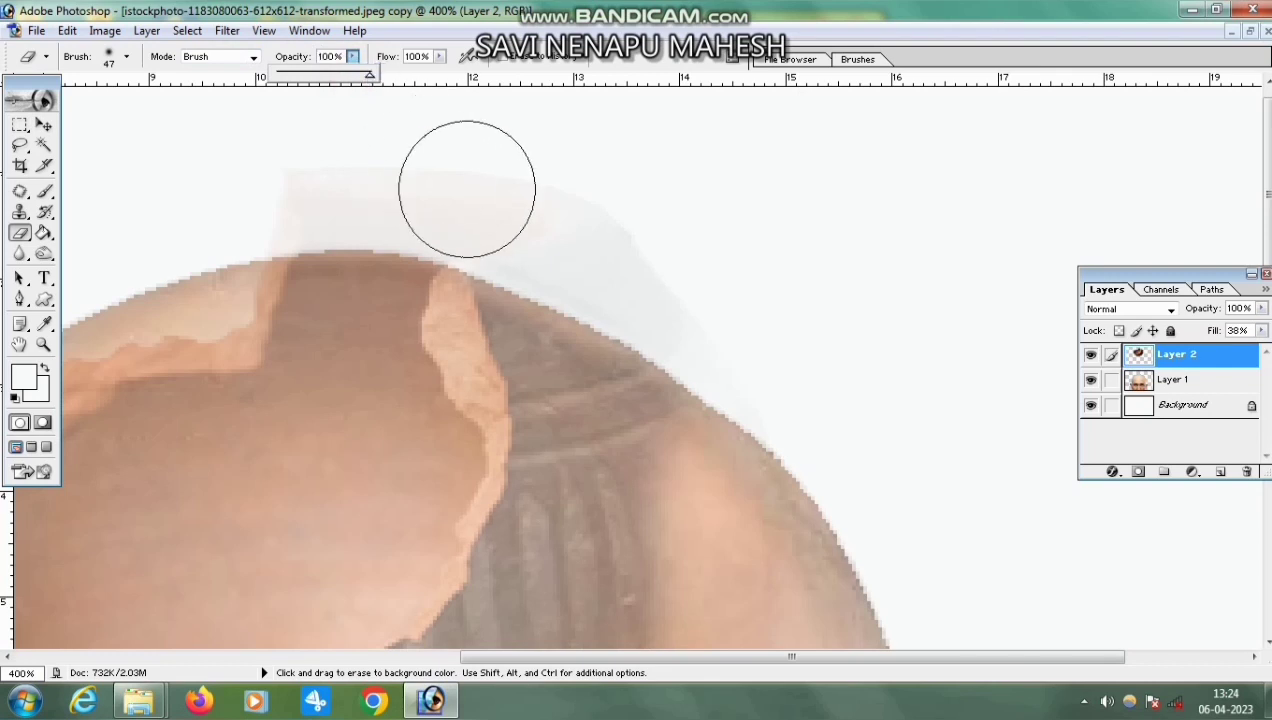
mouse_move(463, 192)
left_mouse_down()
mouse_move(580, 224)
mouse_move(747, 318)
mouse_move(538, 212)
mouse_move(425, 172)
mouse_move(300, 170)
left_mouse_up()
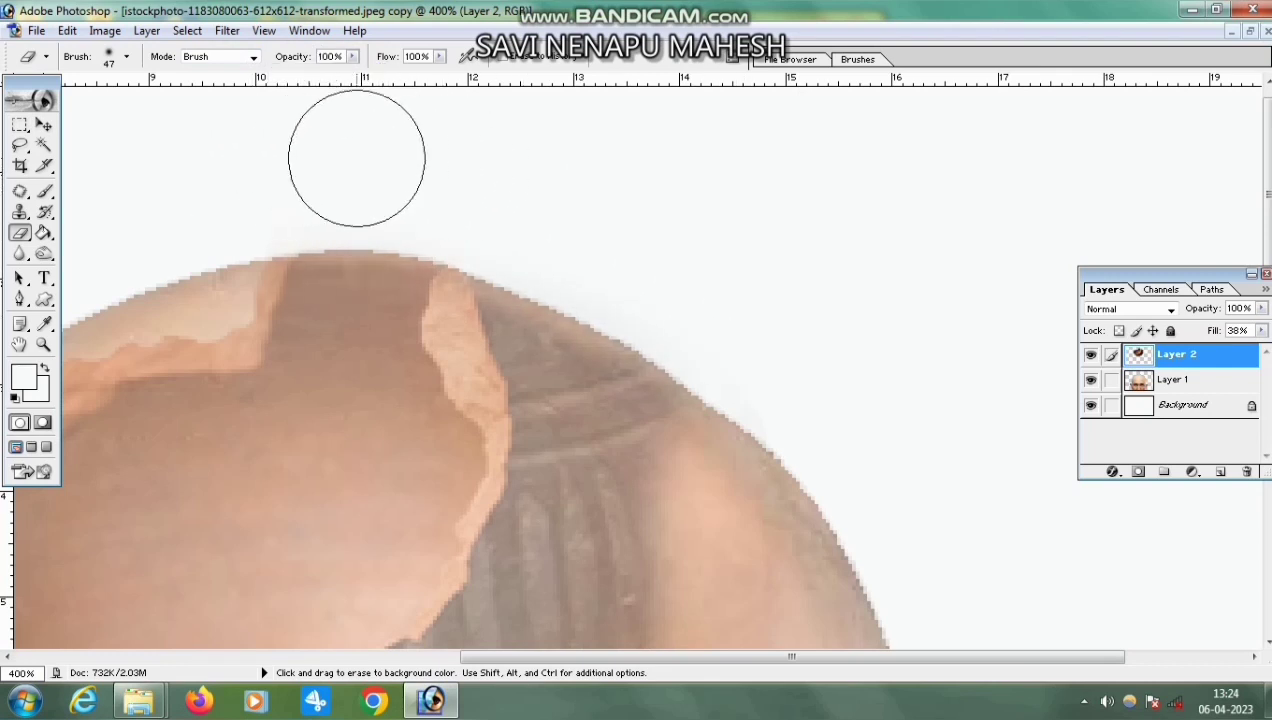
- Erase the dark patterned pot surface beside the broken opening with a 24 px eraser at 68% opacity
scroll(680, 340, "down", 2)
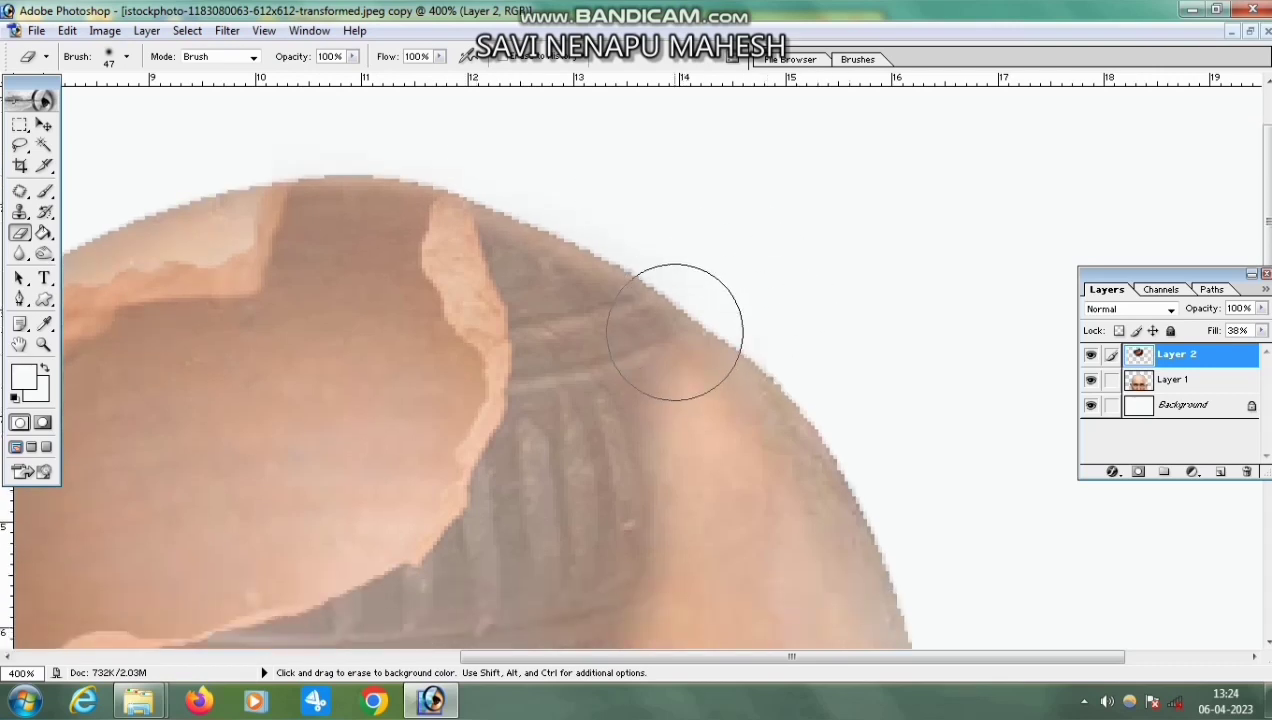
right_click(690, 350)
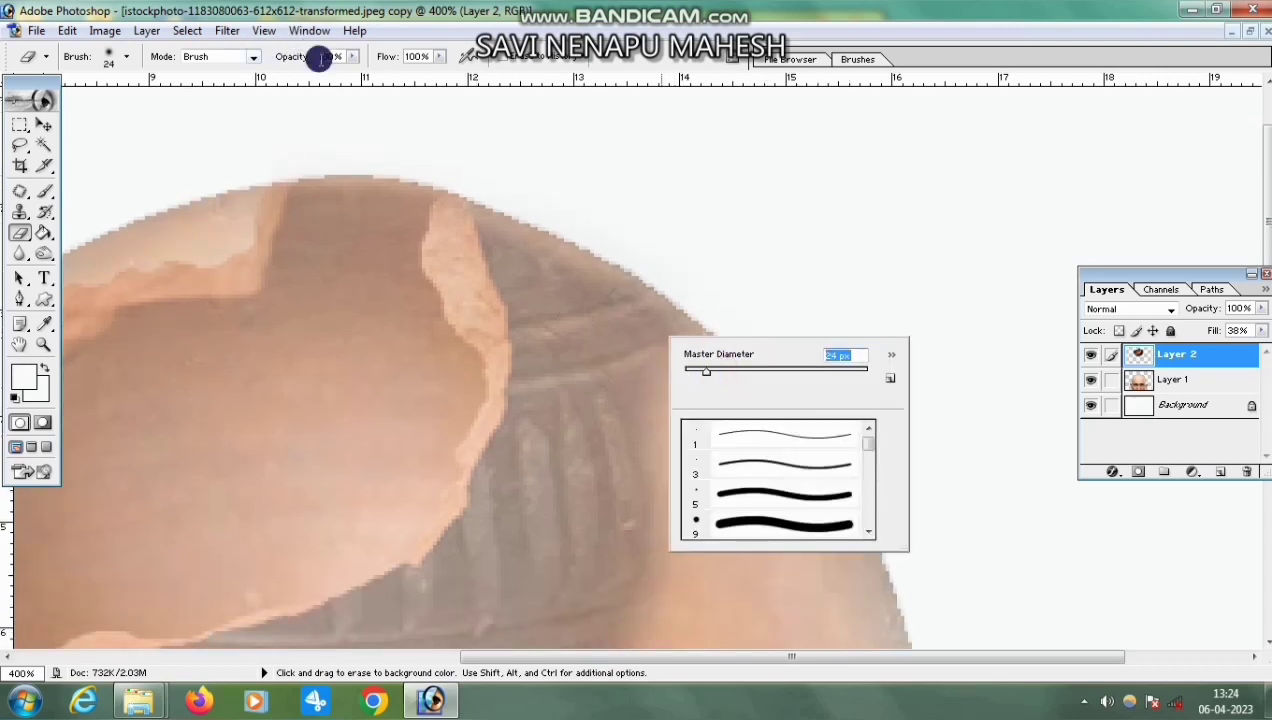
left_click(352, 57)
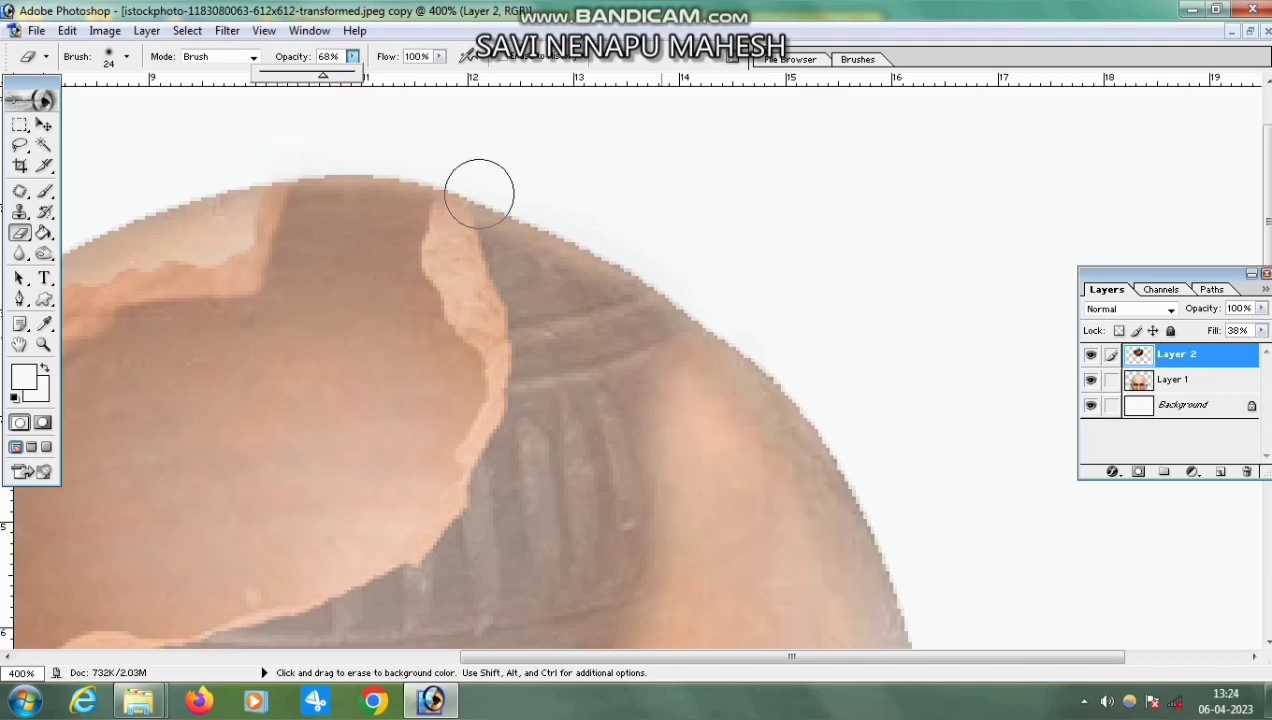
left_click(515, 208)
mouse_move(515, 224)
left_mouse_down()
mouse_move(546, 352)
mouse_move(540, 440)
mouse_move(590, 370)
mouse_move(622, 429)
mouse_move(609, 278)
left_mouse_up()
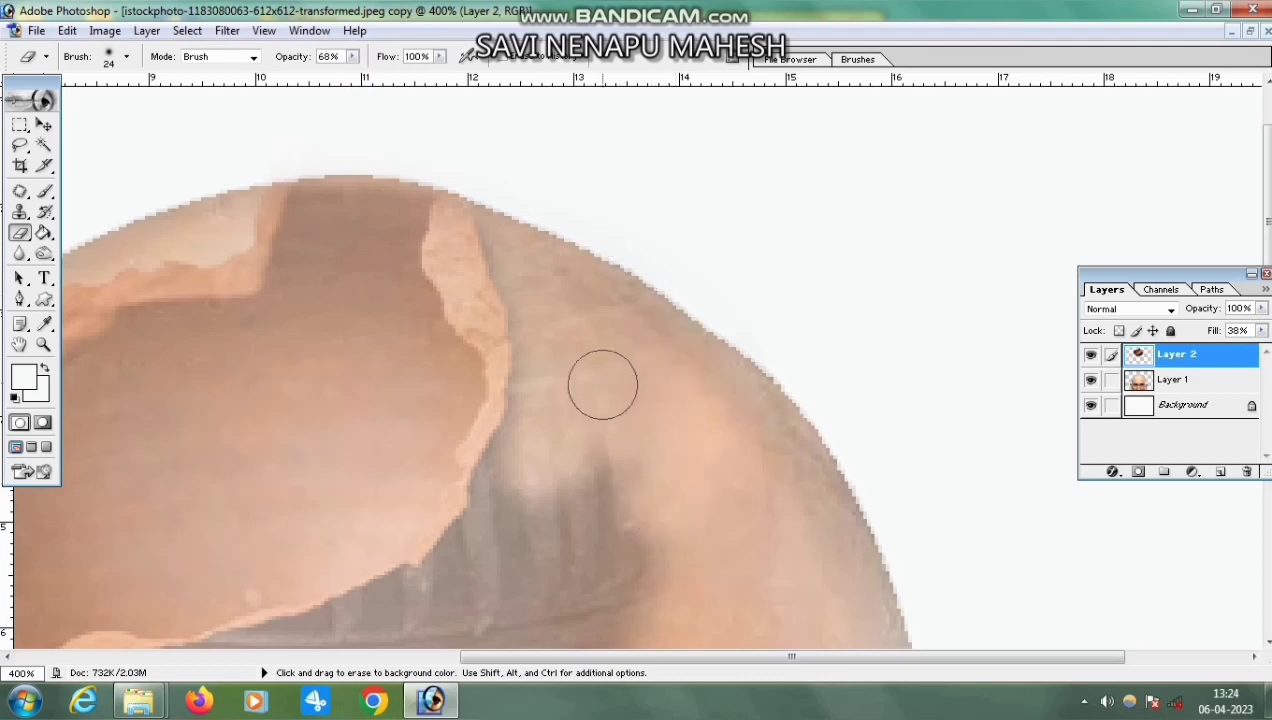
left_click_drag(596, 357, 599, 204)
mouse_move(557, 279)
left_mouse_down()
mouse_move(517, 373)
mouse_move(565, 266)
mouse_move(482, 412)
mouse_move(440, 433)
mouse_move(516, 388)
mouse_move(544, 316)
mouse_move(471, 441)
mouse_move(600, 251)
mouse_move(604, 362)
mouse_move(546, 548)
mouse_move(643, 342)
mouse_move(631, 550)
mouse_move(718, 340)
left_mouse_up()
mouse_move(596, 465)
left_mouse_down()
mouse_move(679, 301)
mouse_move(517, 511)
mouse_move(593, 480)
mouse_move(531, 426)
mouse_move(408, 497)
left_mouse_up()
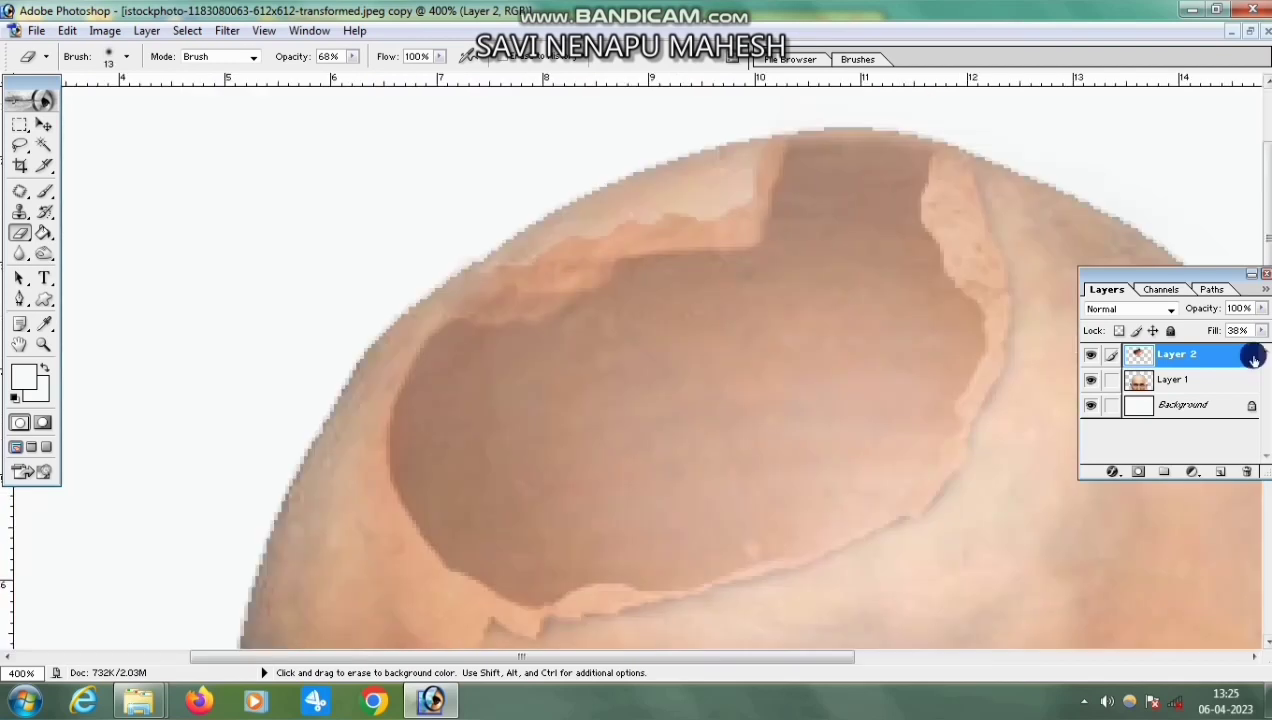
- Set Layer 2's fill to 100% and partially erase the scalp on Layer 1 above the pot's broken rim
left_click(1261, 331)
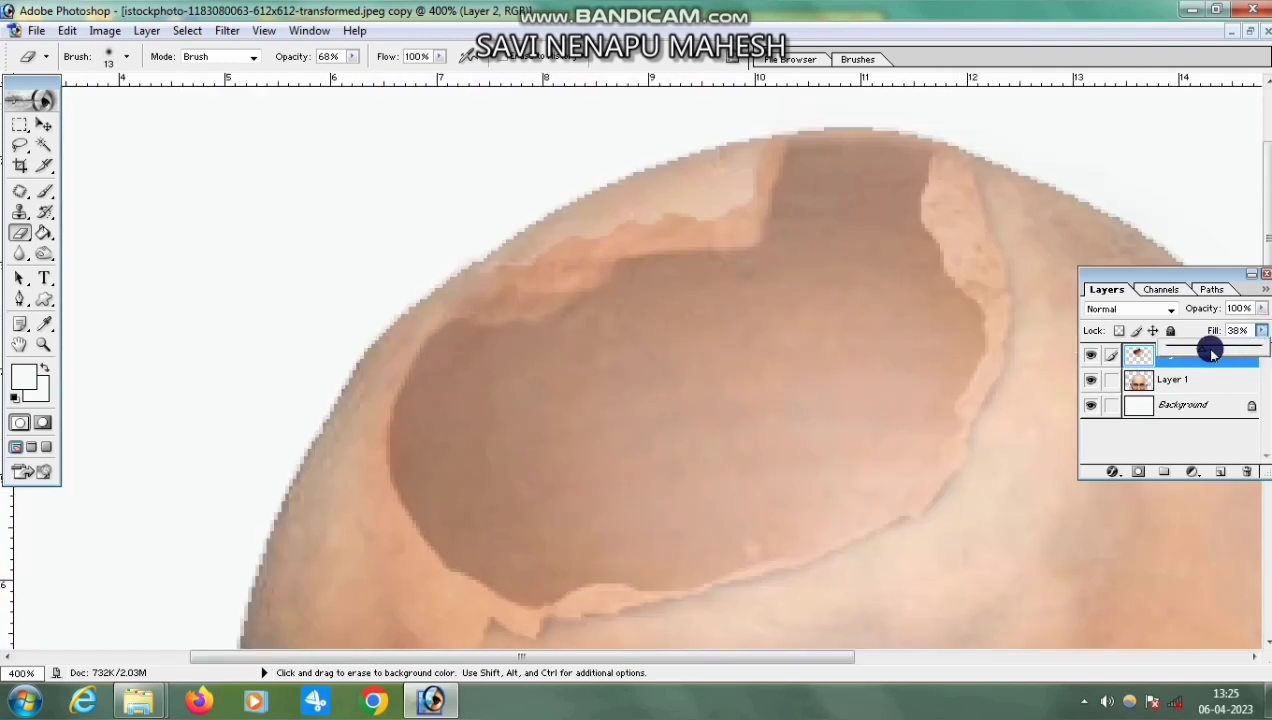
left_click_drag(1263, 354, 1218, 361)
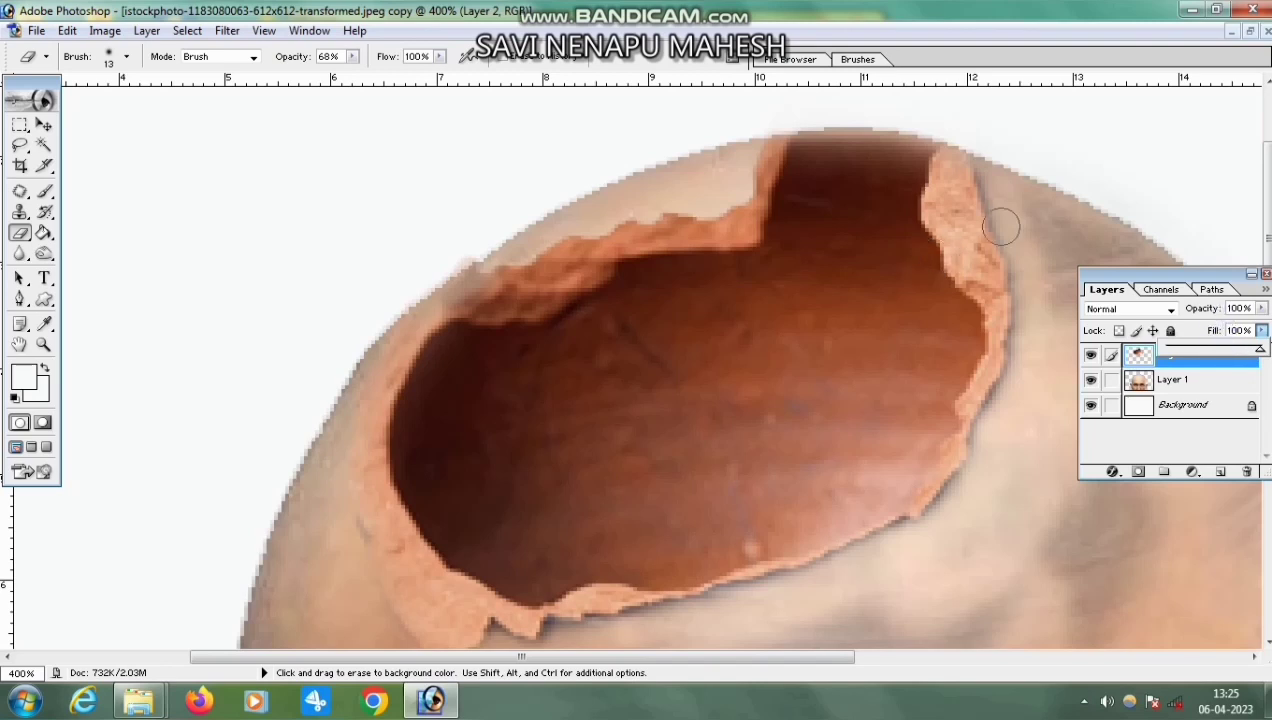
left_click(1175, 383)
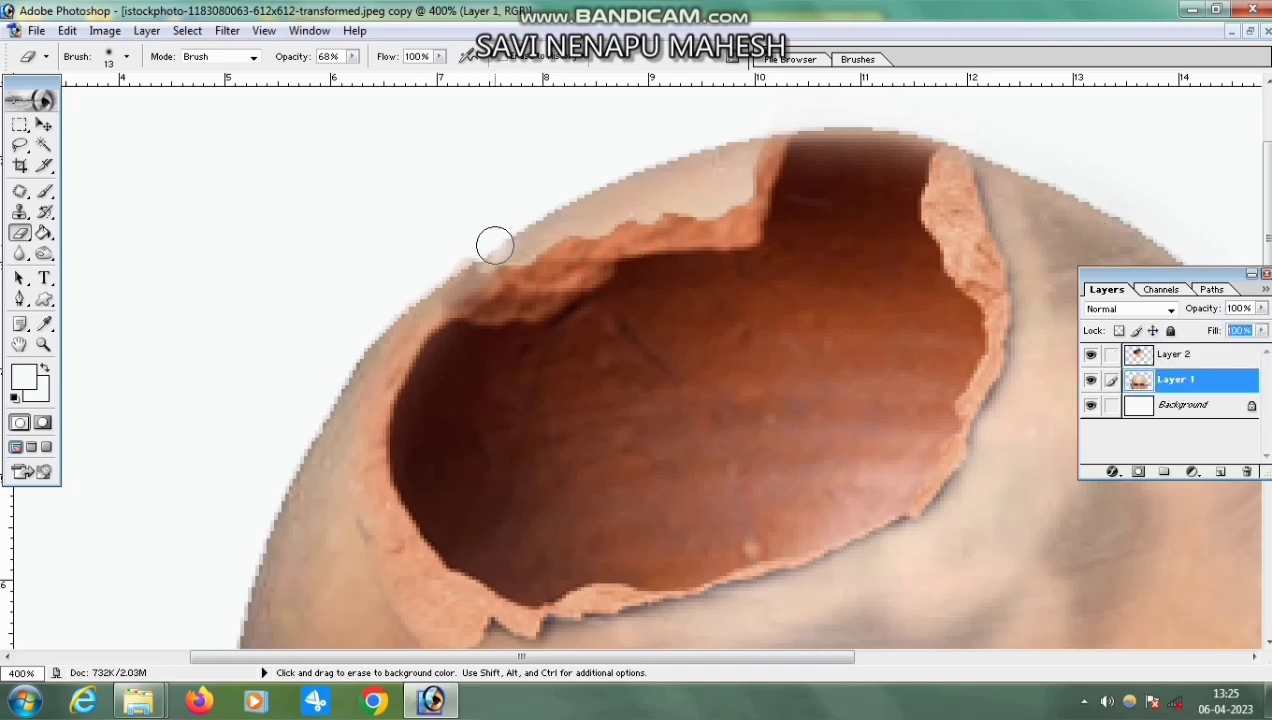
mouse_move(516, 244)
left_mouse_down()
mouse_move(501, 243)
mouse_move(702, 198)
mouse_move(761, 133)
mouse_move(519, 218)
left_mouse_up()
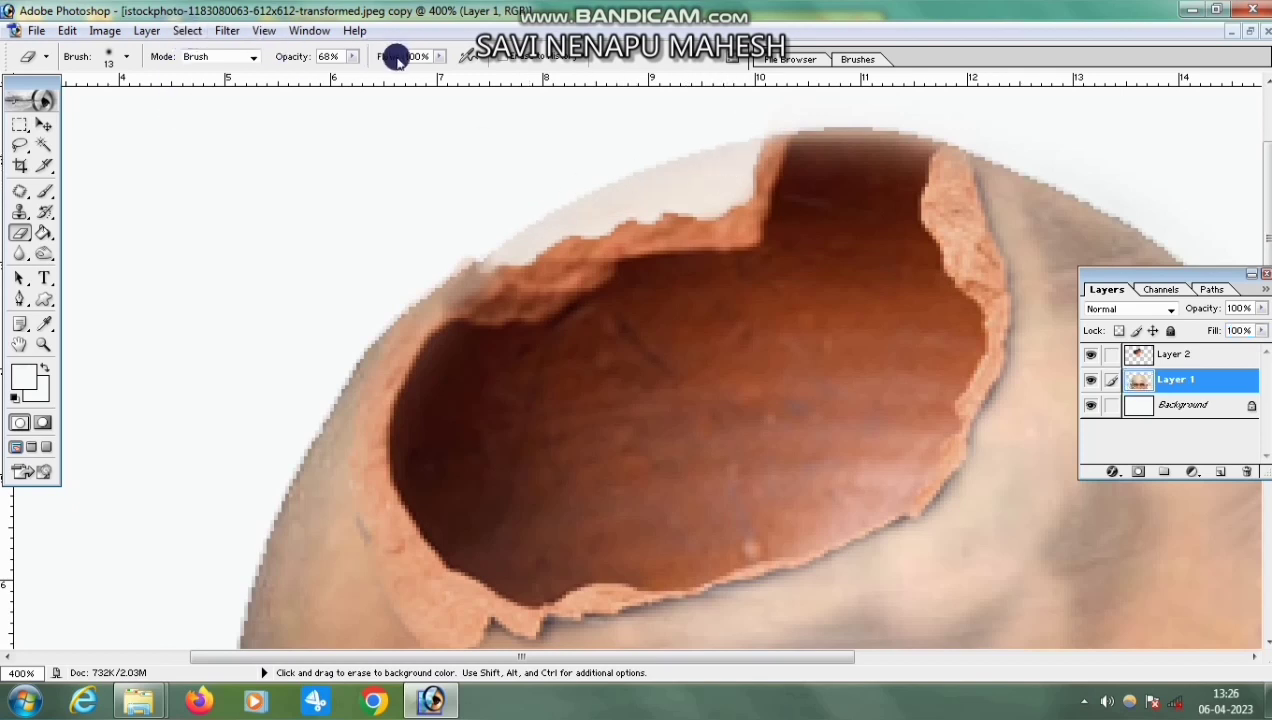
- Set the eraser opacity to 100% and clear the leftover scalp above the jagged rim on Layer 1
left_click_drag(352, 57, 397, 76)
left_click(494, 238)
left_click_drag(494, 238, 594, 219)
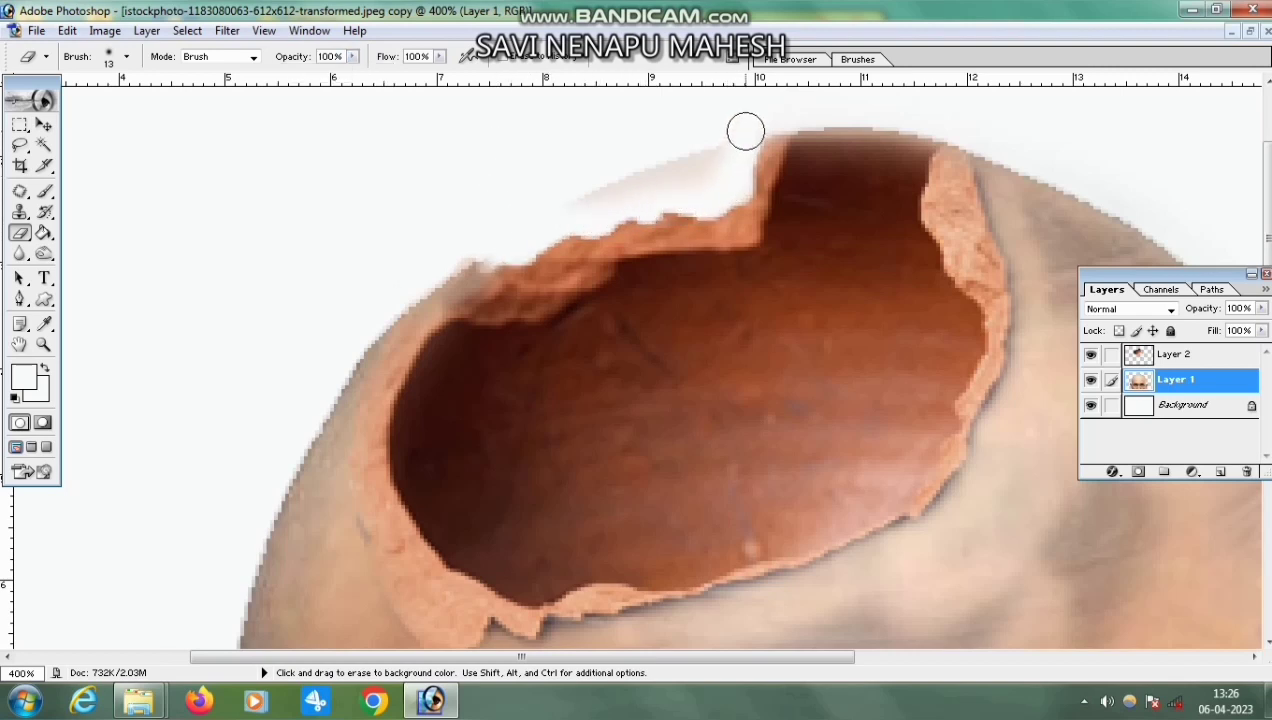
left_click_drag(746, 131, 603, 194)
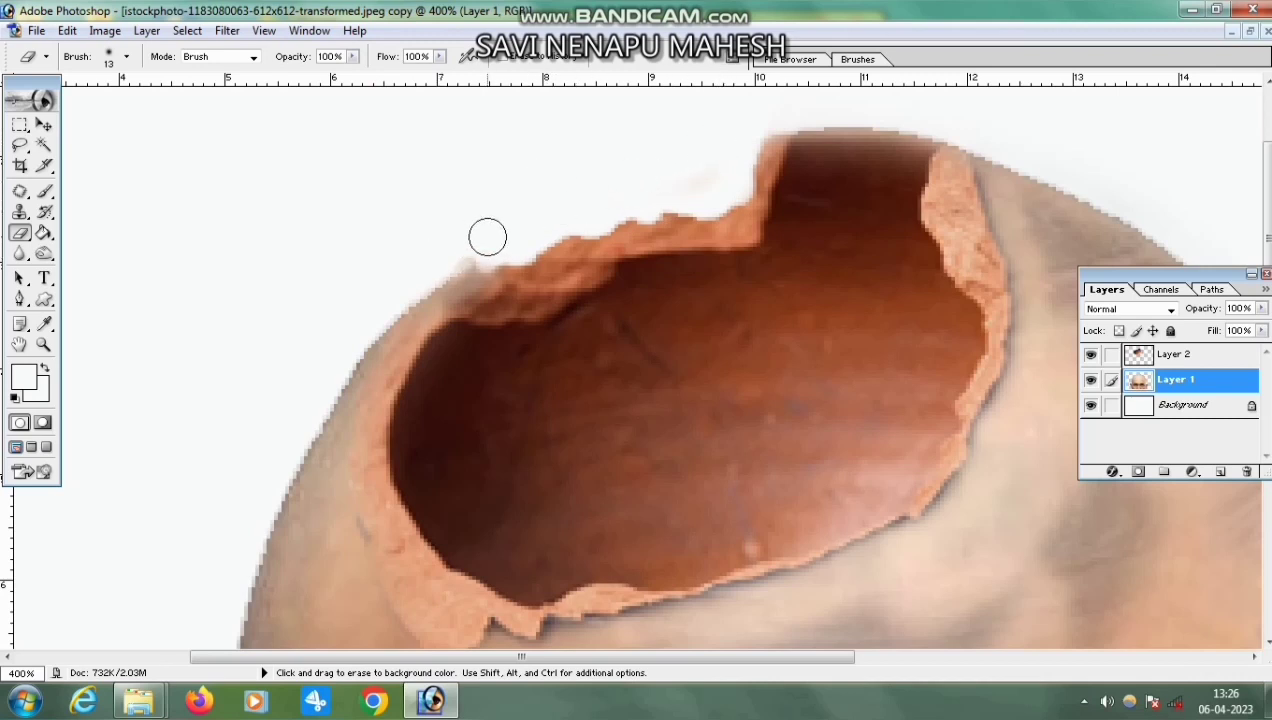
- Set the eraser brush to 74 px with the whole head in view at 100% zoom
left_click(43, 344)
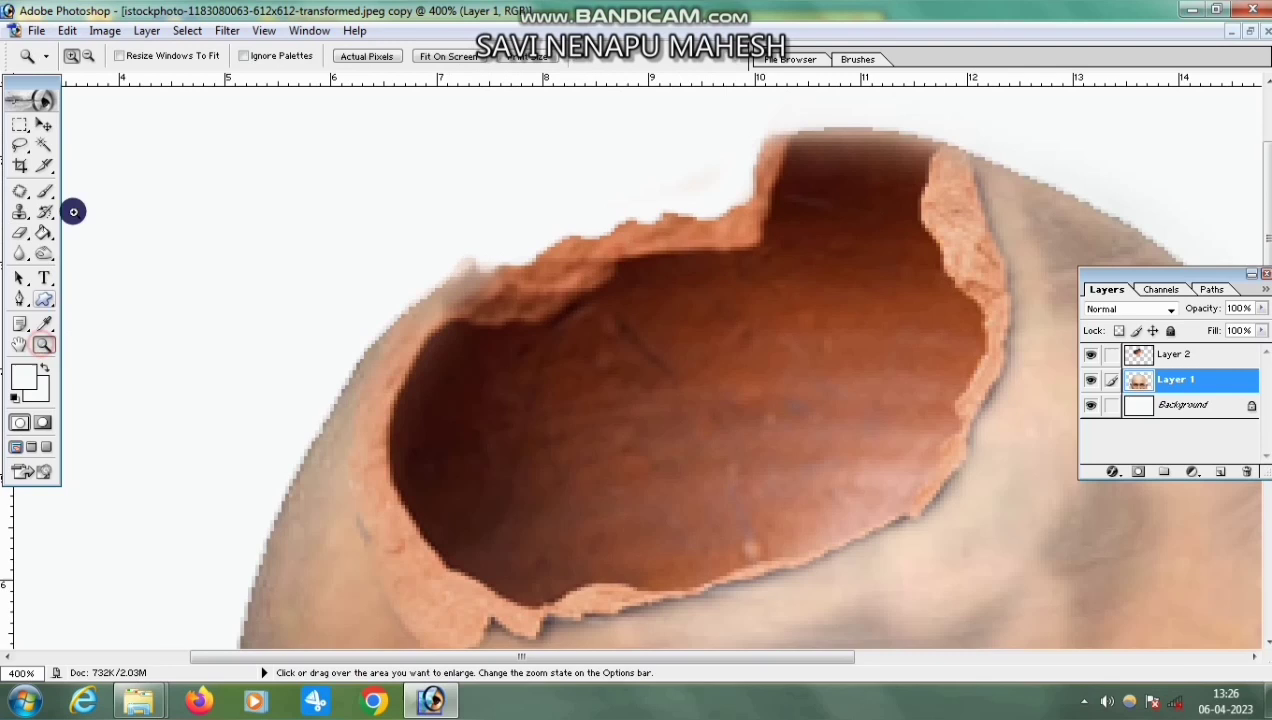
left_click(94, 58)
left_click(651, 361)
left_click(651, 361)
left_click(652, 361)
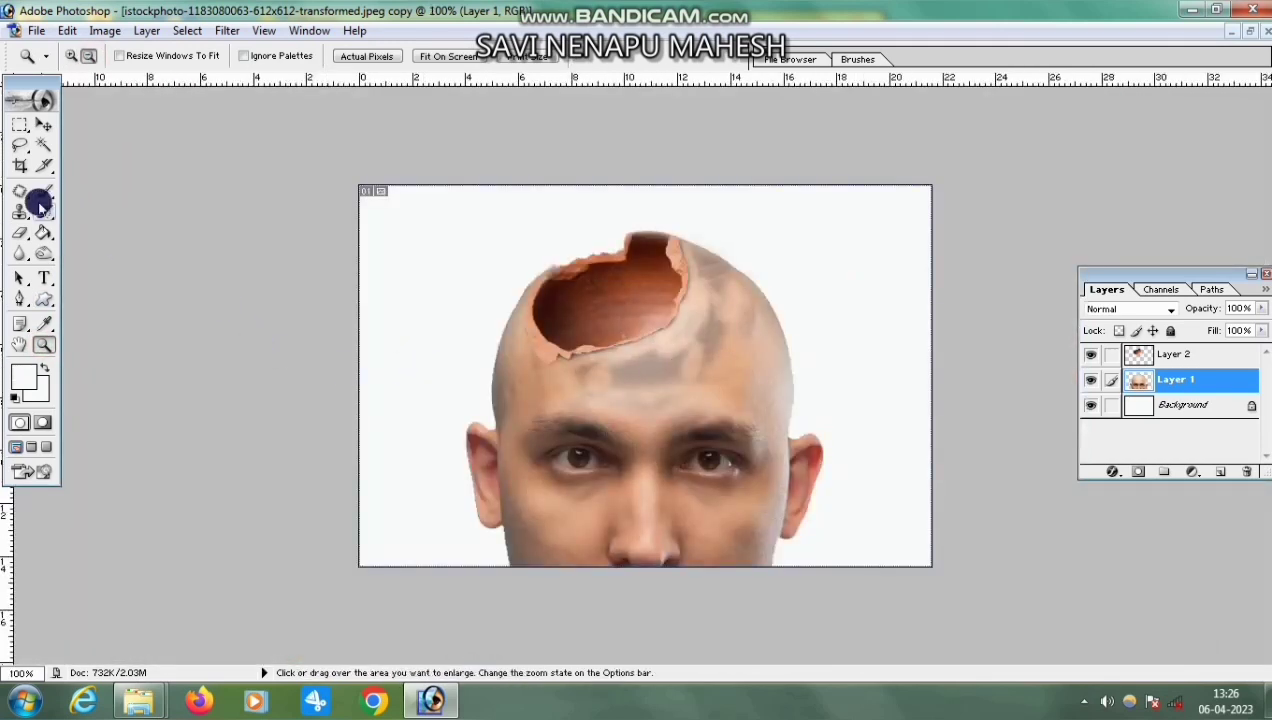
left_click(26, 234)
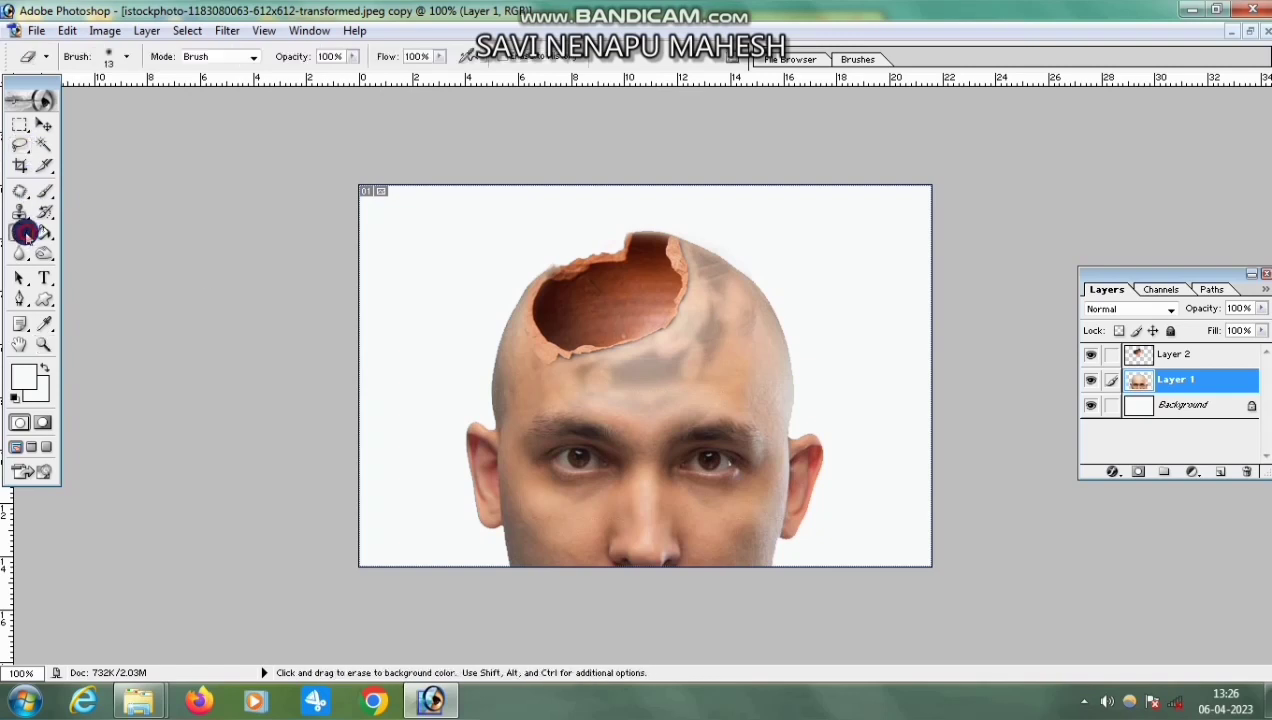
right_click(590, 376)
left_click_drag(635, 406, 676, 406)
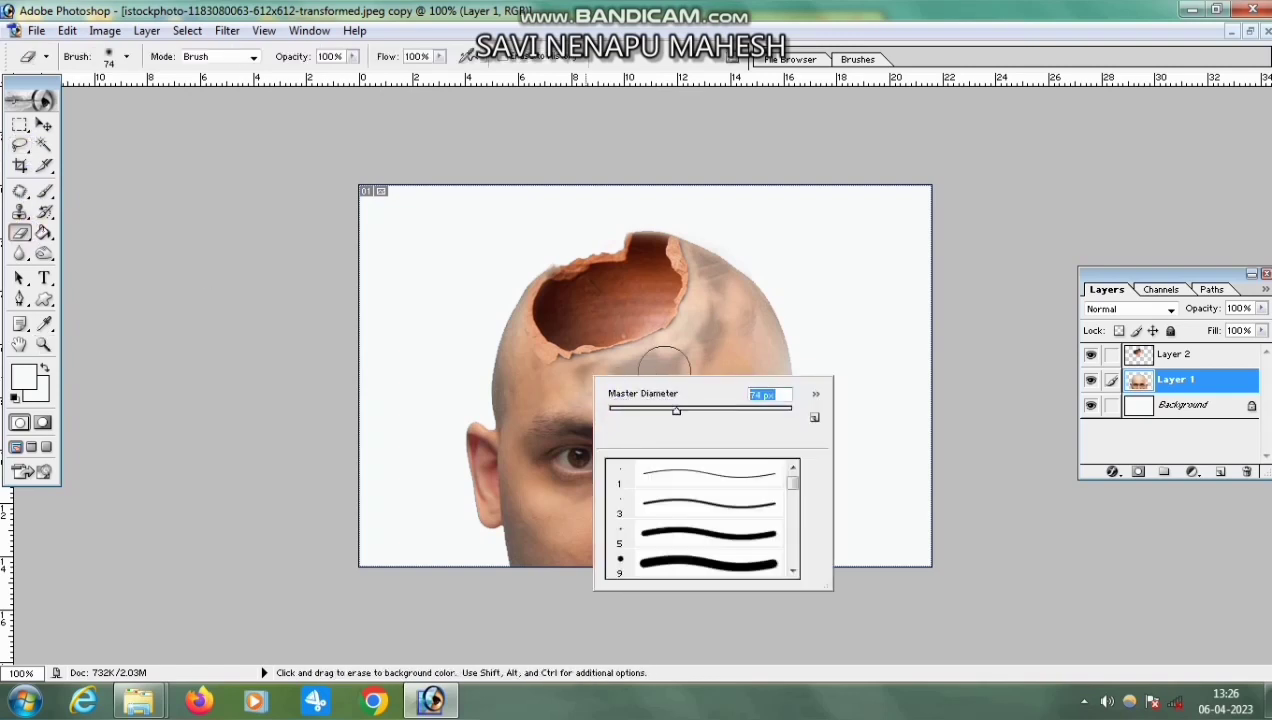
left_click(692, 358)
left_click_drag(692, 358, 593, 388)
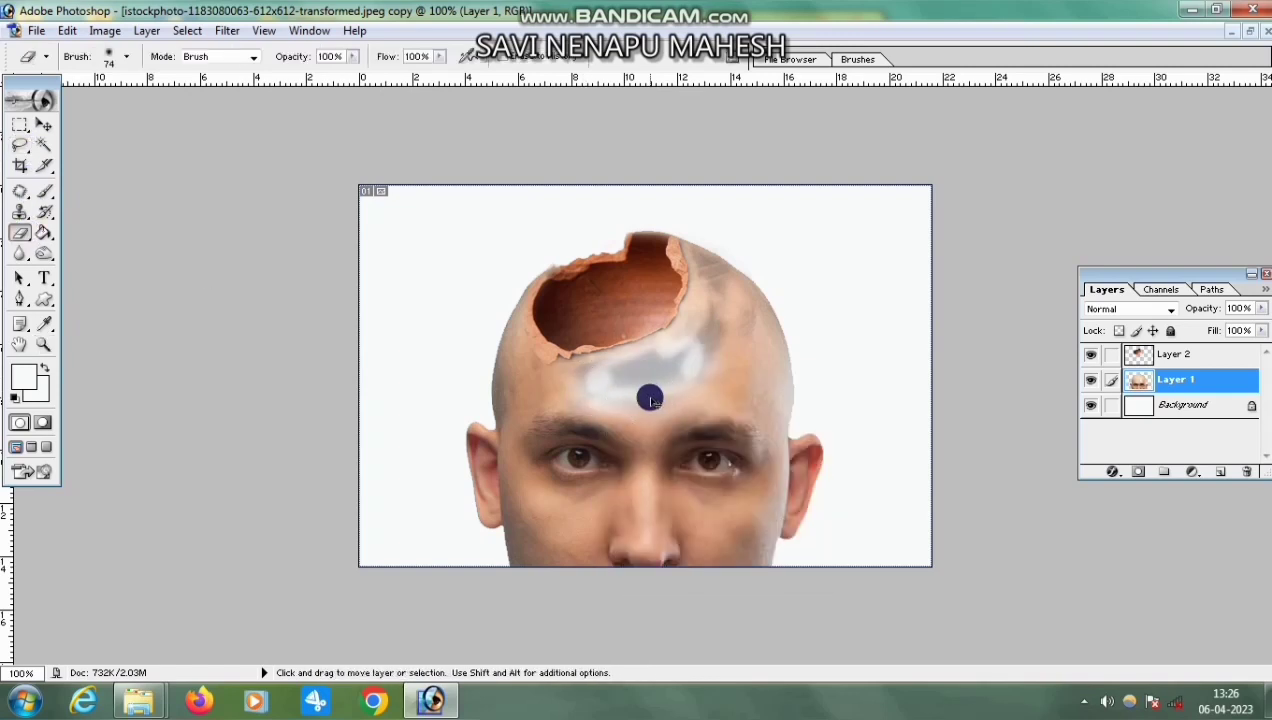
key("ctrl+alt+z")
- Erase the grey pot remnants on Layer 2 from the forehead and the scalp beside the opening
left_click(1174, 354)
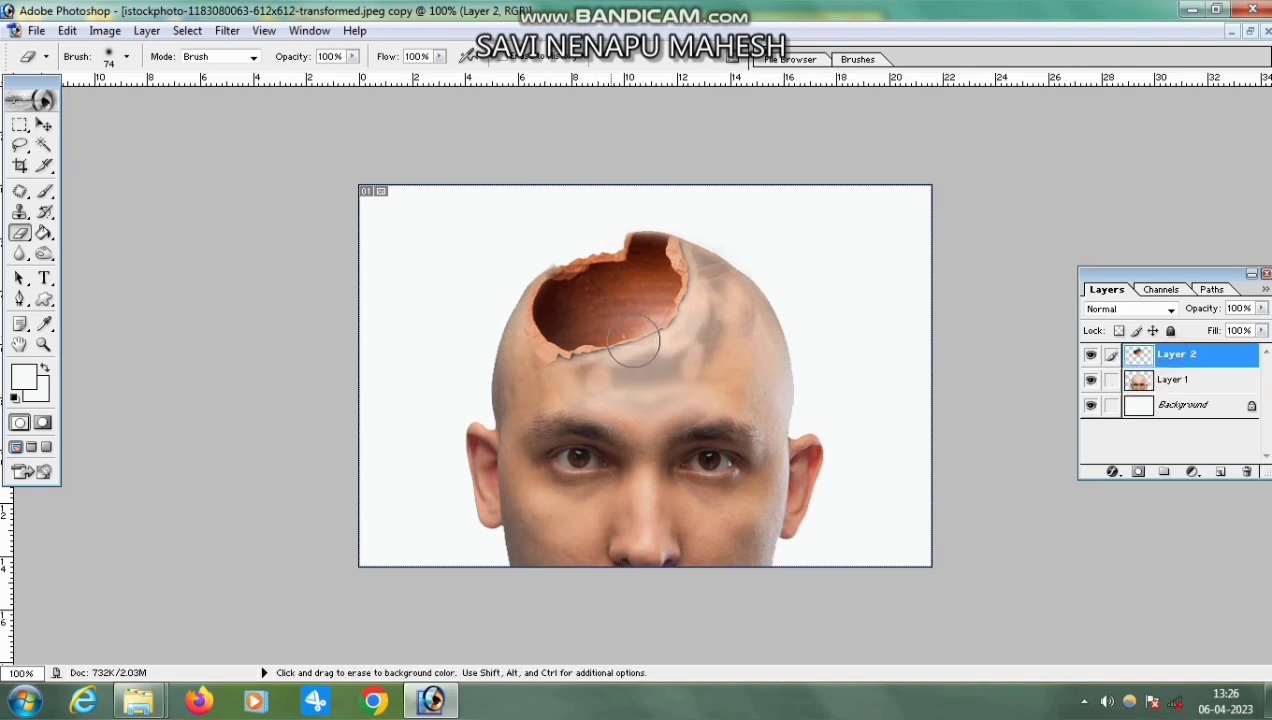
mouse_move(593, 366)
left_mouse_down()
mouse_move(693, 356)
mouse_move(567, 392)
mouse_move(686, 407)
mouse_move(711, 369)
mouse_move(725, 292)
mouse_move(733, 342)
mouse_move(756, 339)
mouse_move(722, 250)
left_mouse_up()
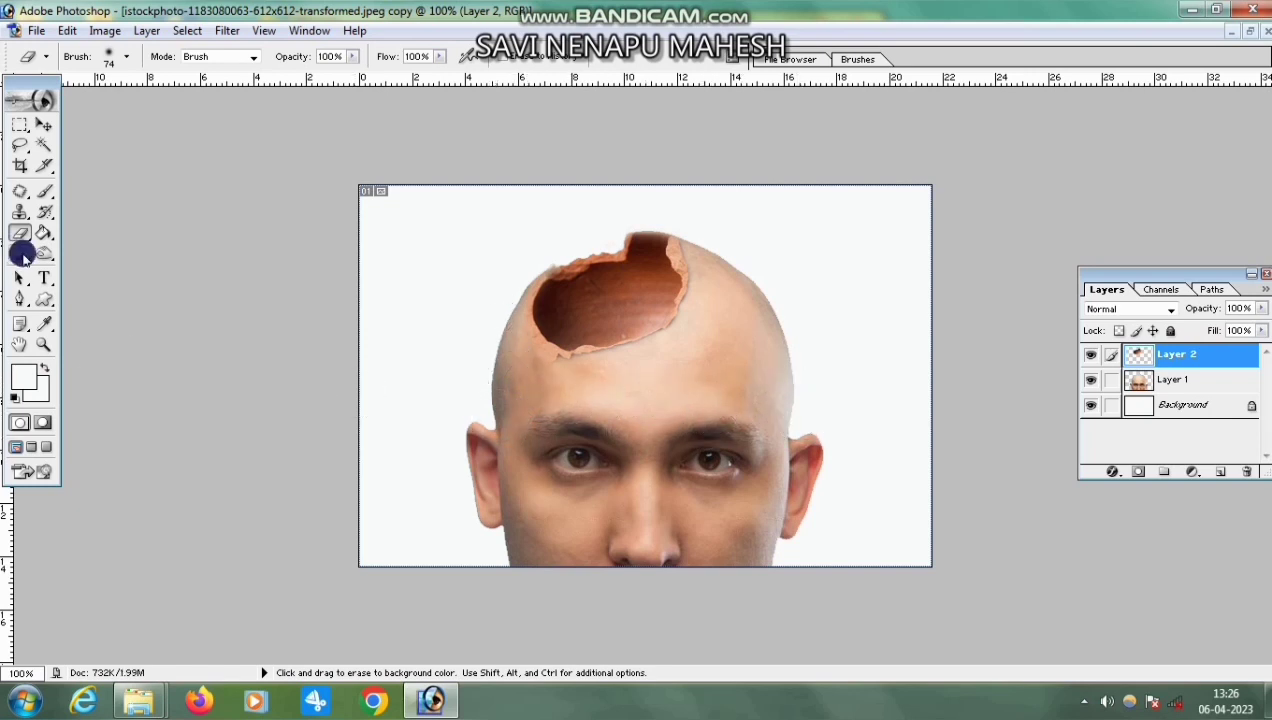
- Select the area surrounding the pot's broken rim on Layer 2 with the Magic Wand at tolerance 32
left_click(44, 345)
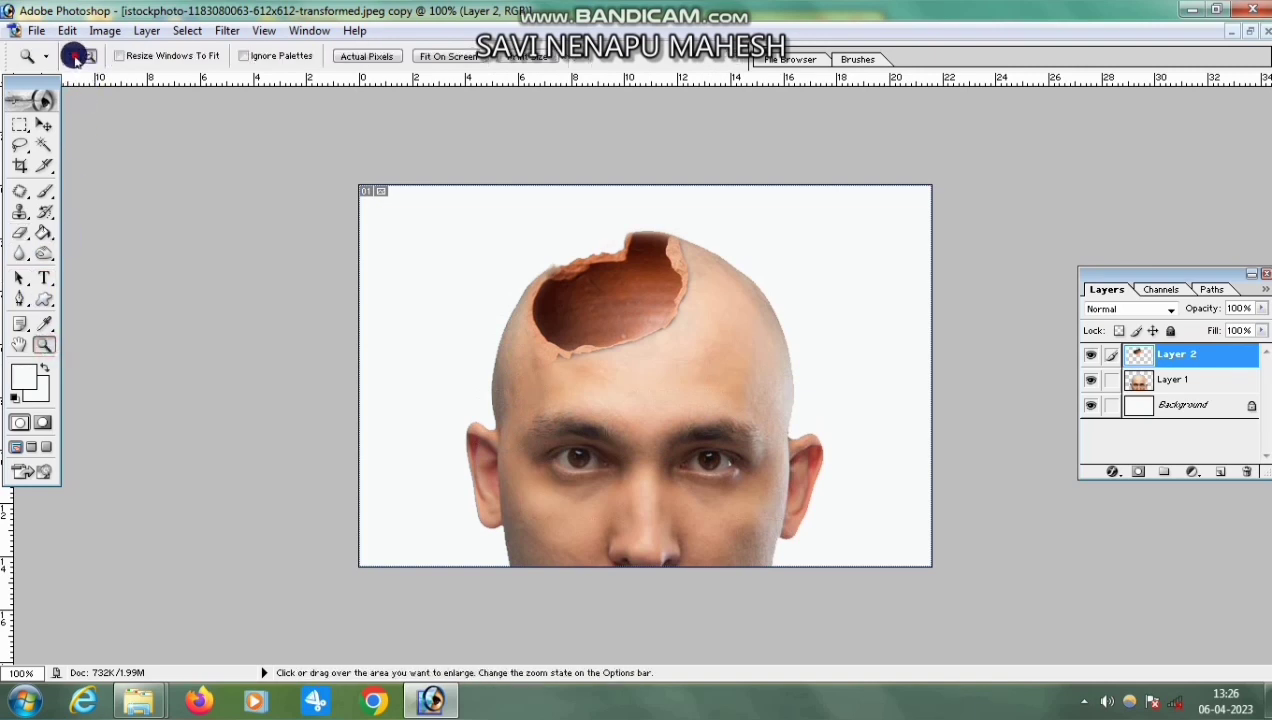
left_click(574, 355)
left_click(627, 318)
scroll(636, 316, "up", 3)
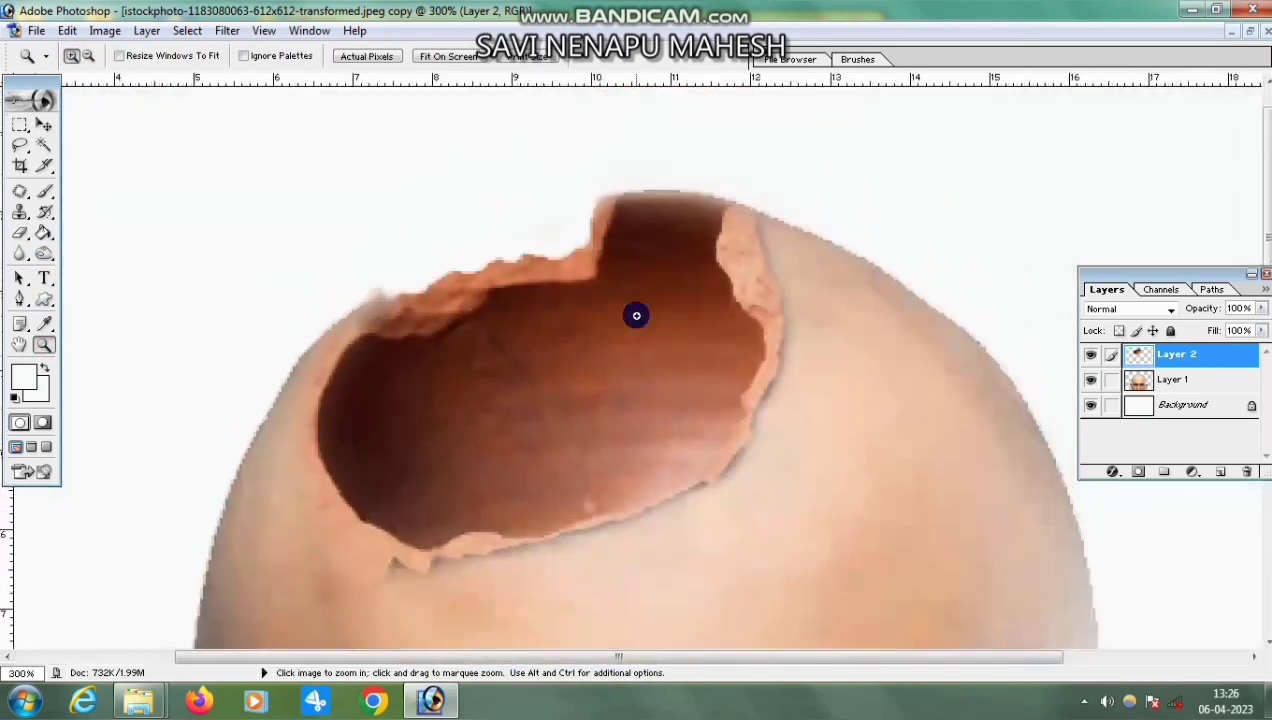
left_click(44, 145)
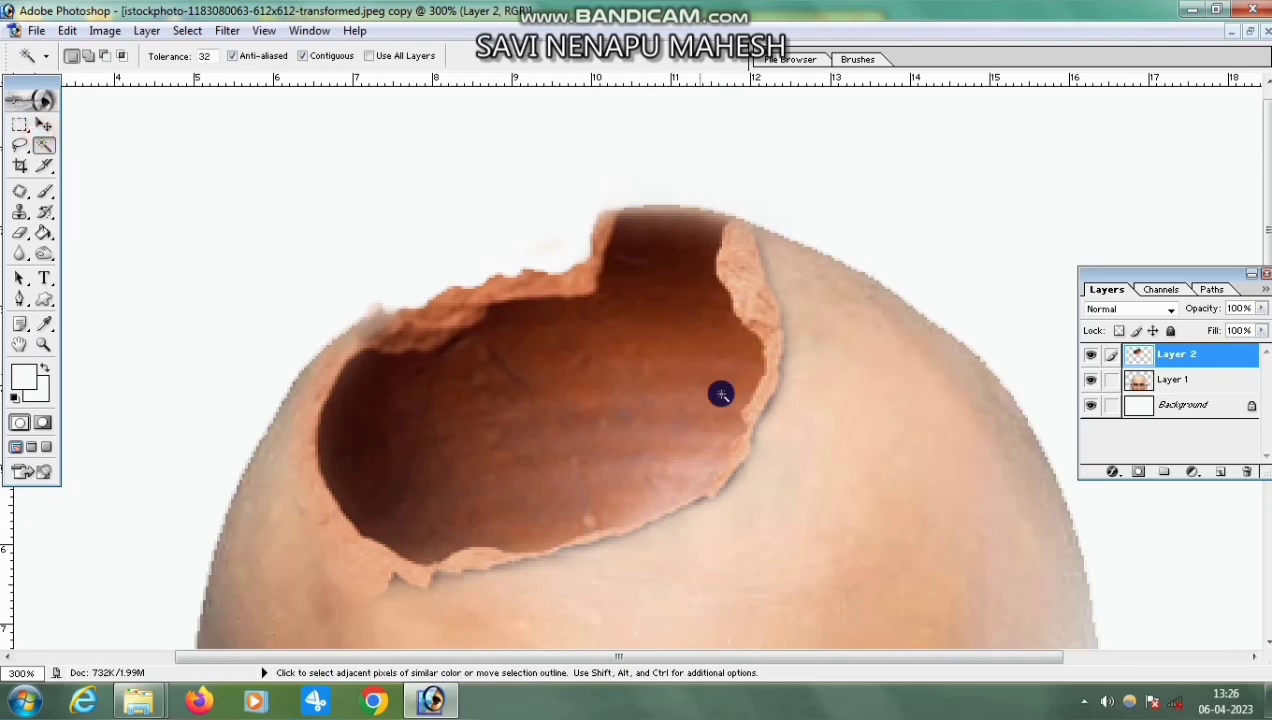
left_click(773, 413)
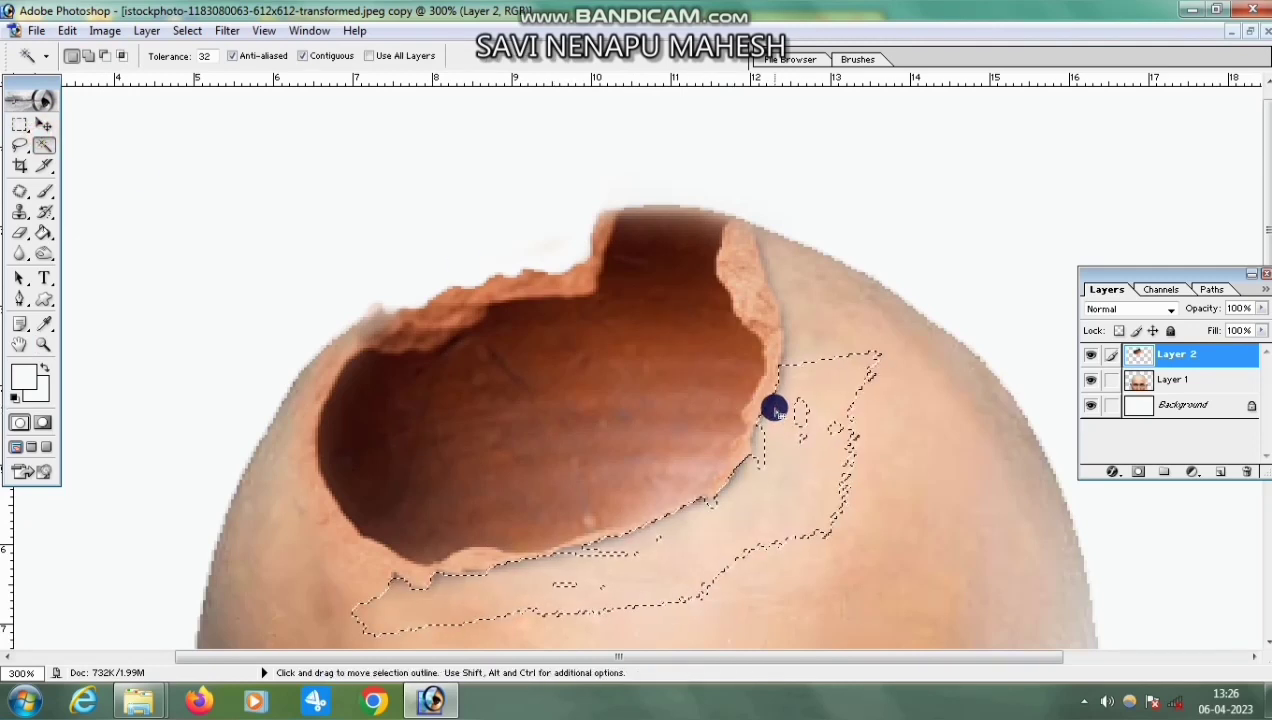
left_click(822, 284, "shift")
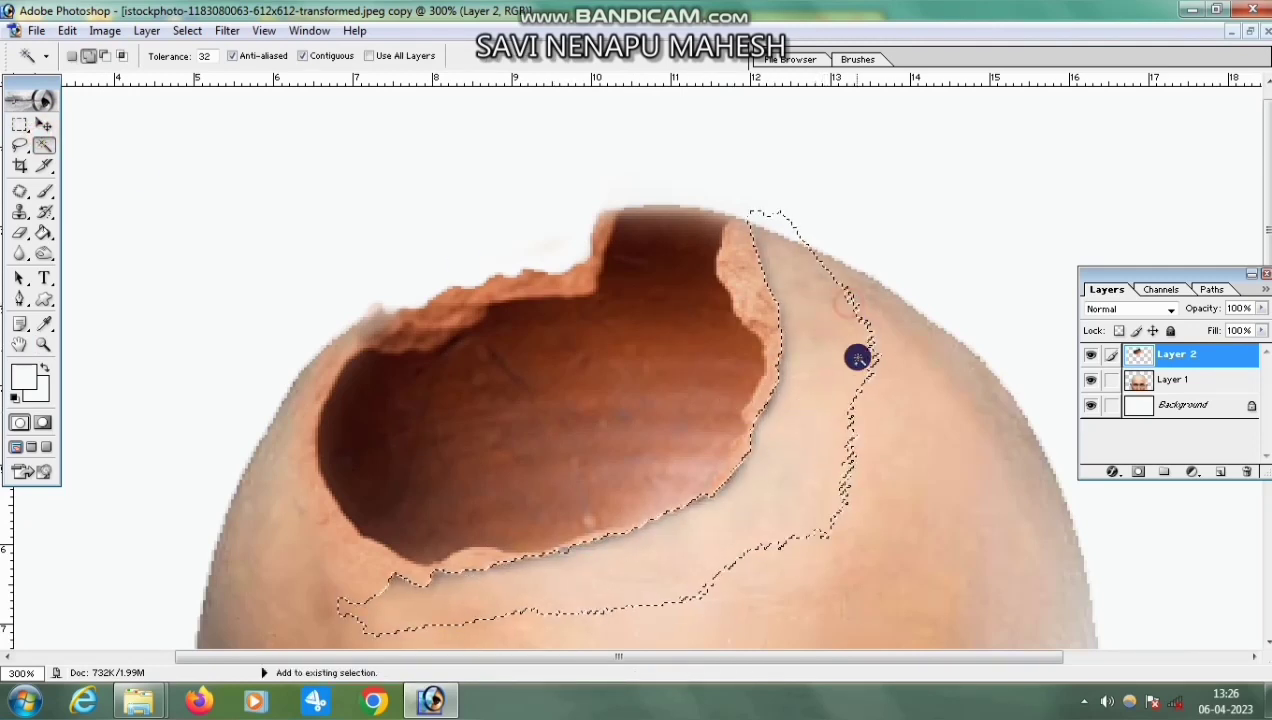
left_click(542, 630, "shift")
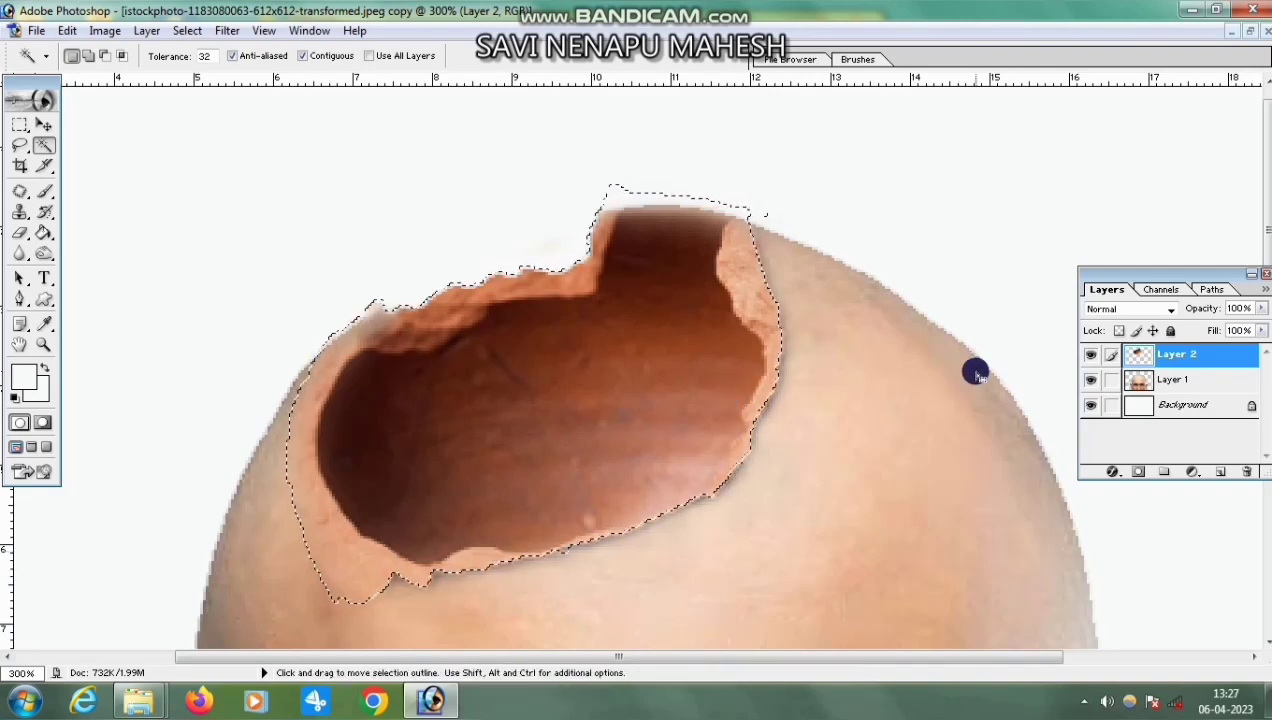
- Feather the selection by 1 pixel and clear the surplus edge and shadow around the pot's rim
right_click(760, 443)
left_click(823, 278)
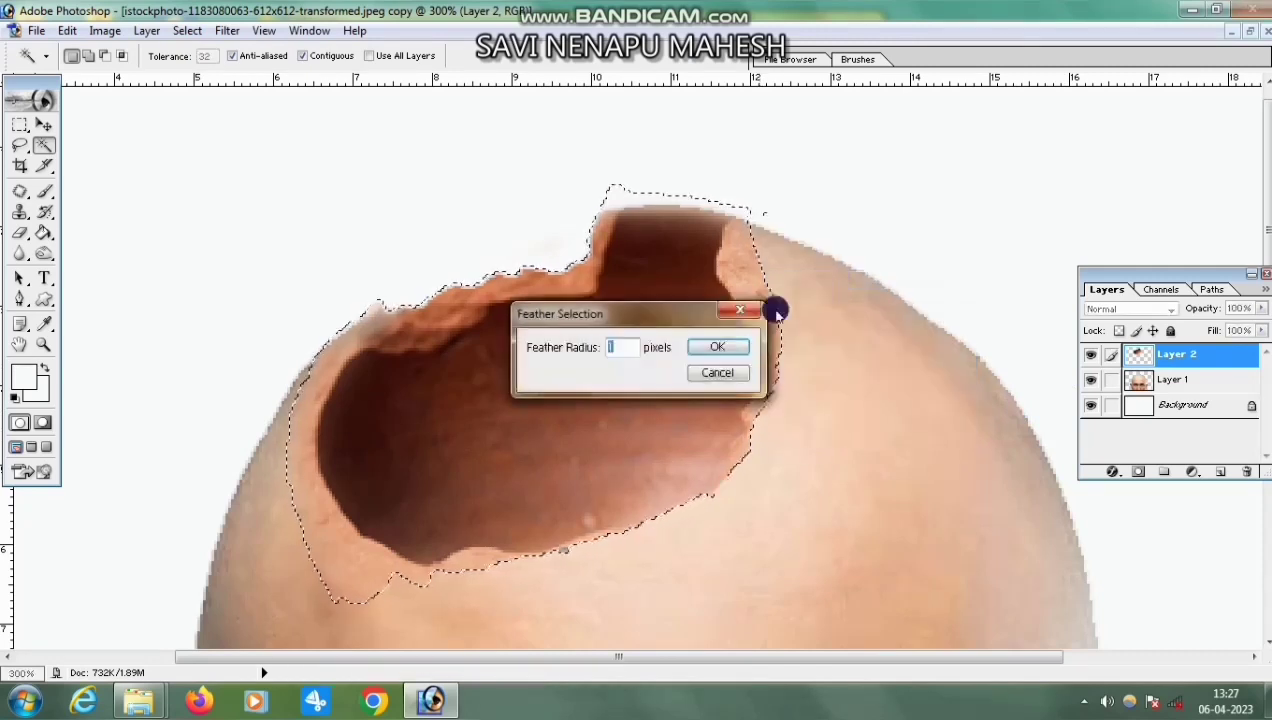
left_click(700, 345)
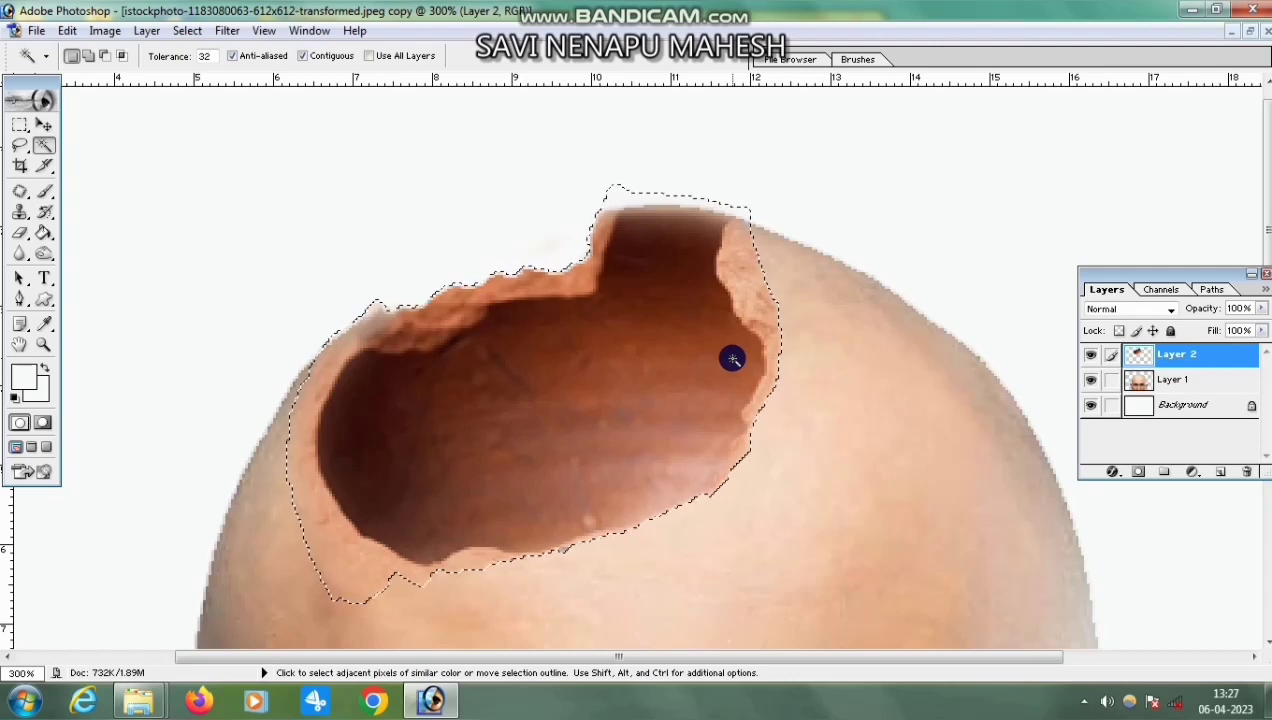
key("ctrl+d")
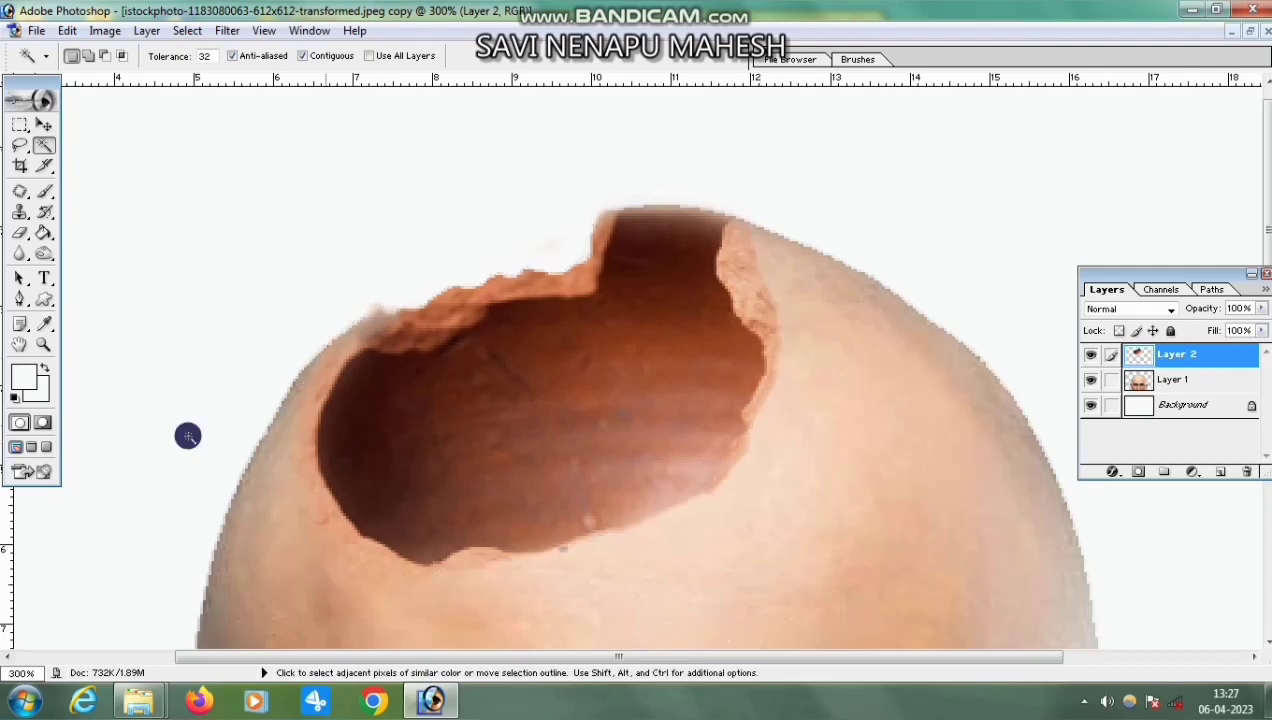
- Darken the pot's interior and increase its contrast on Layer 2 with a Levels adjustment
key("v")
left_click(106, 31)
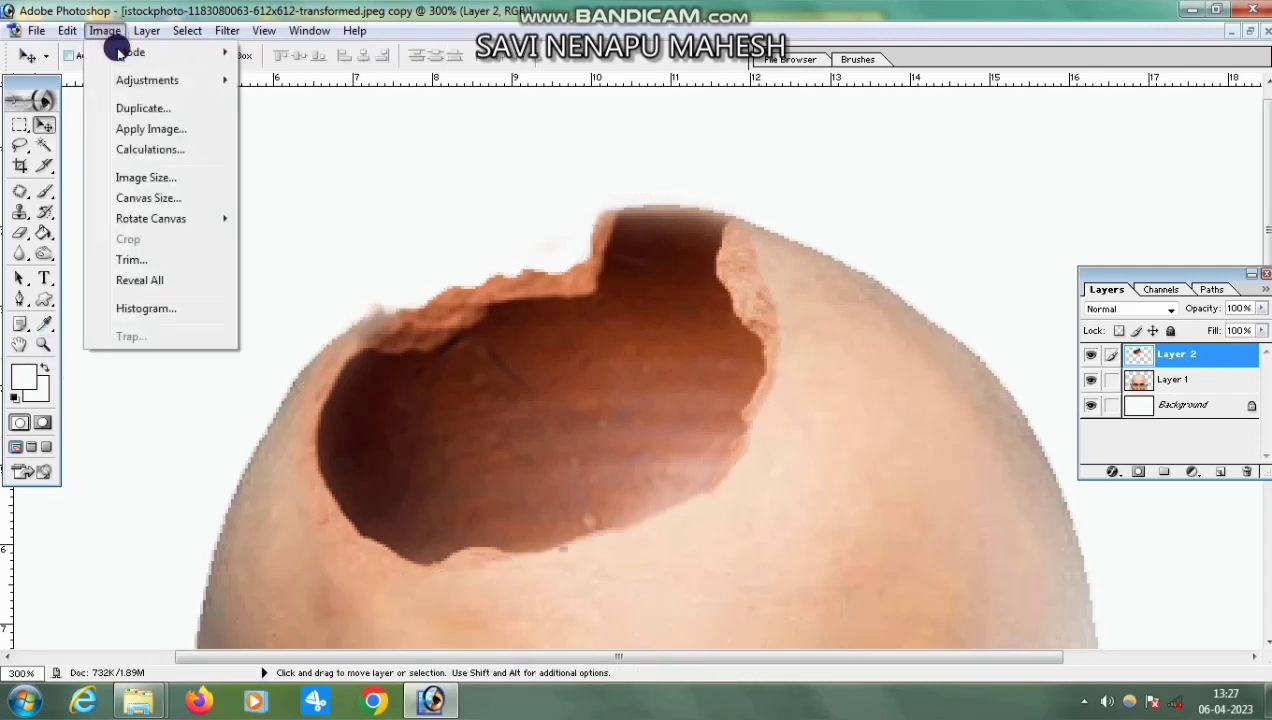
mouse_move(130, 80)
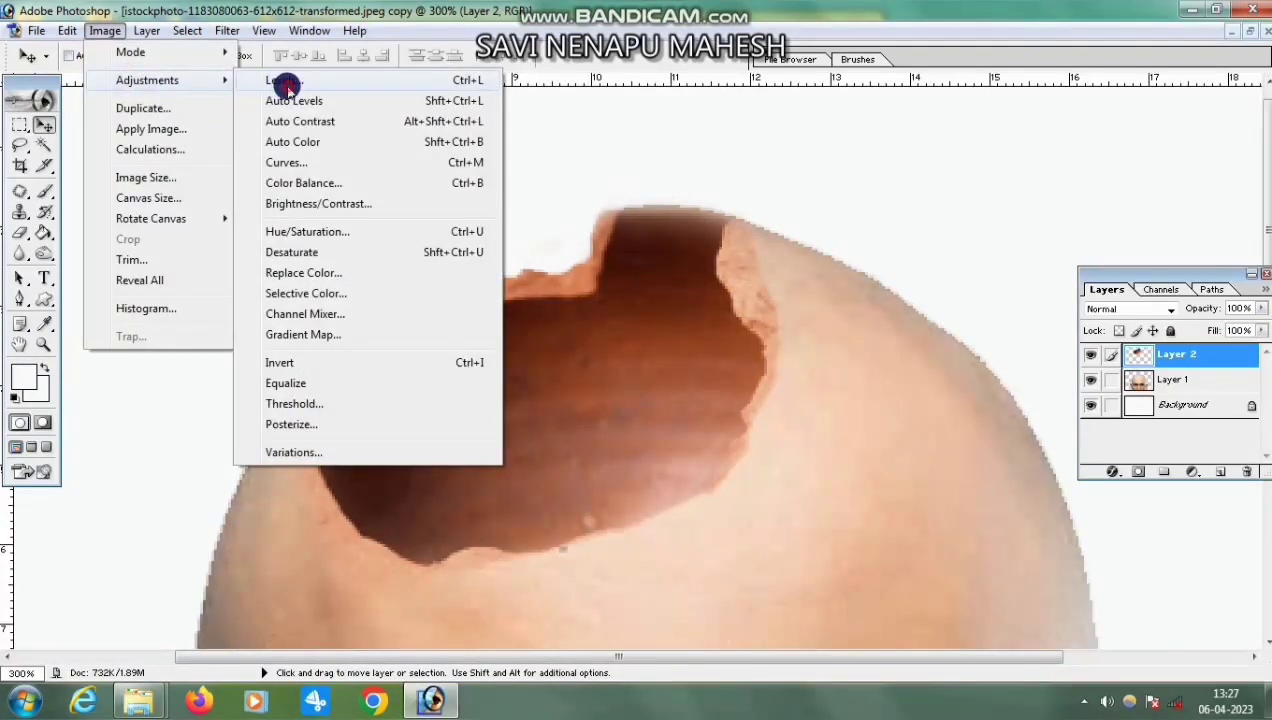
left_click(287, 85)
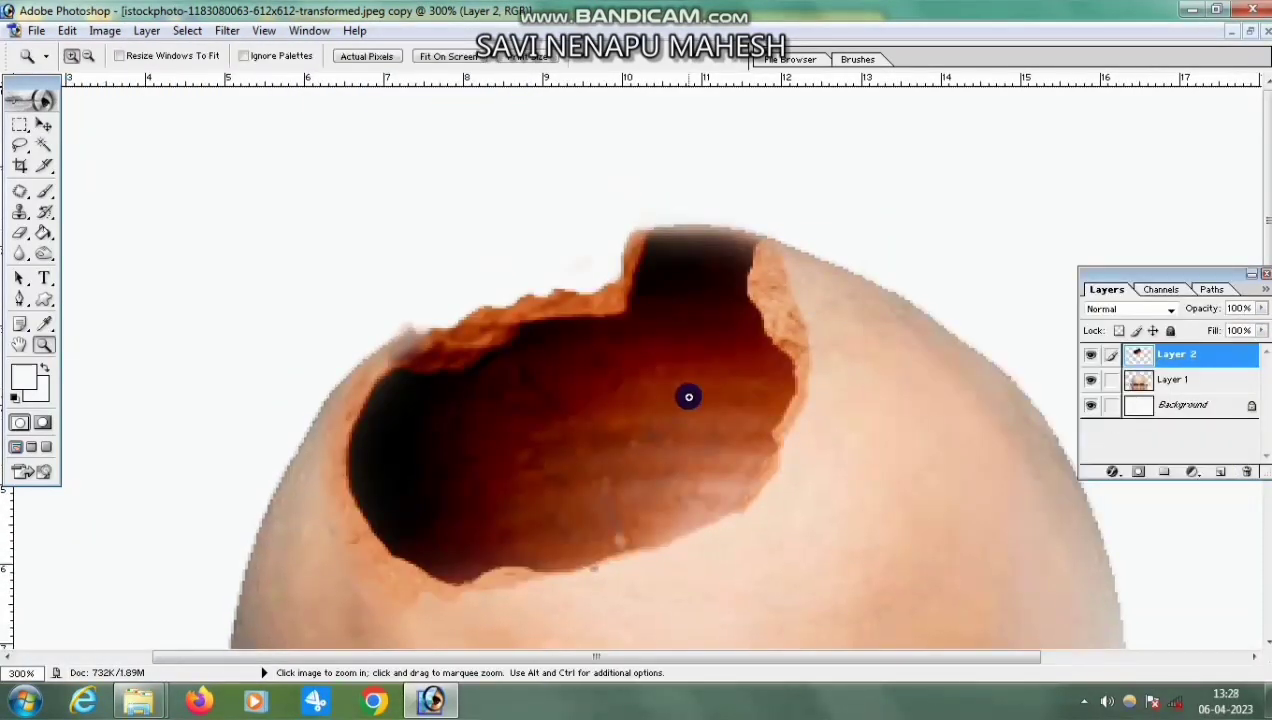
key("ctrl+m")
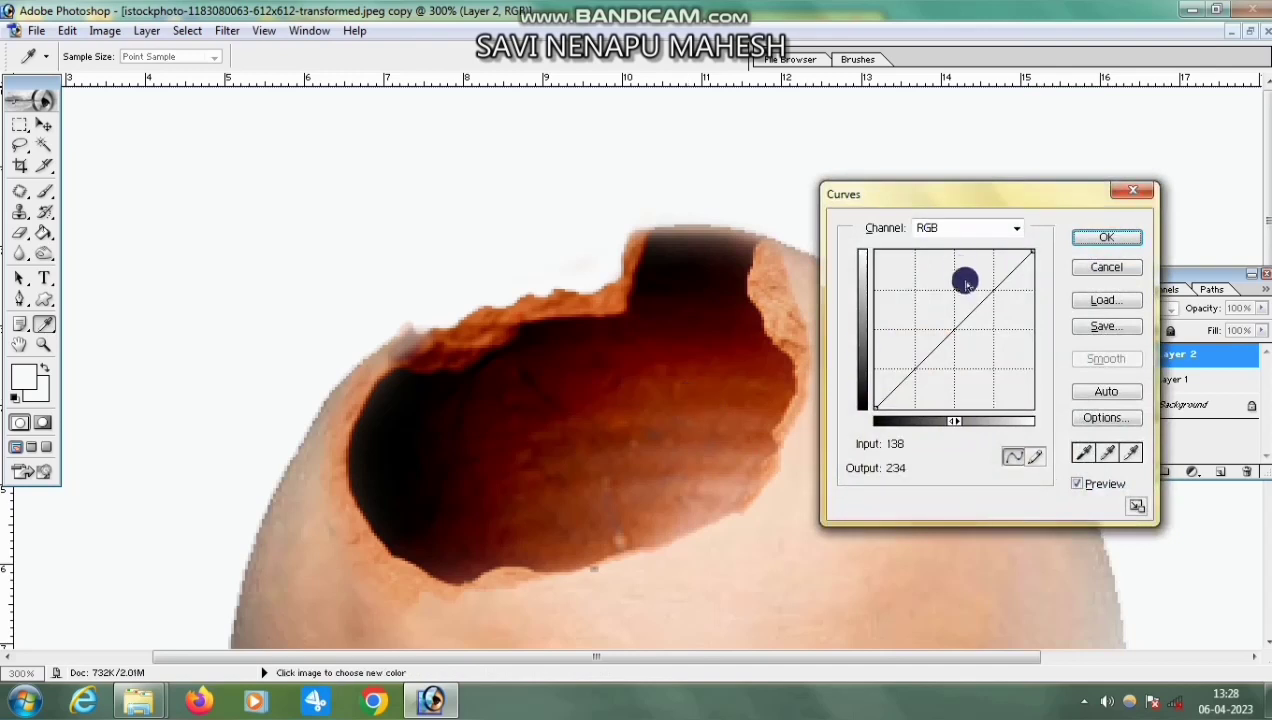
left_click_drag(991, 290, 984, 276)
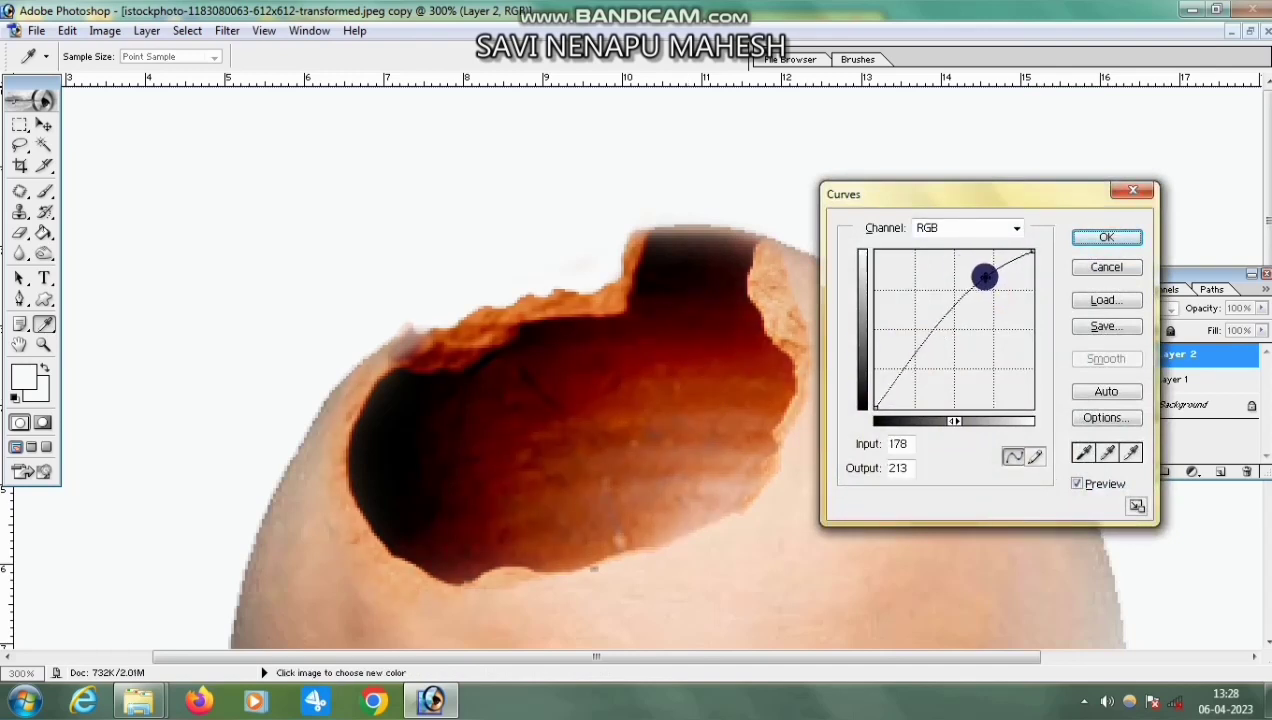
left_click_drag(902, 371, 895, 342)
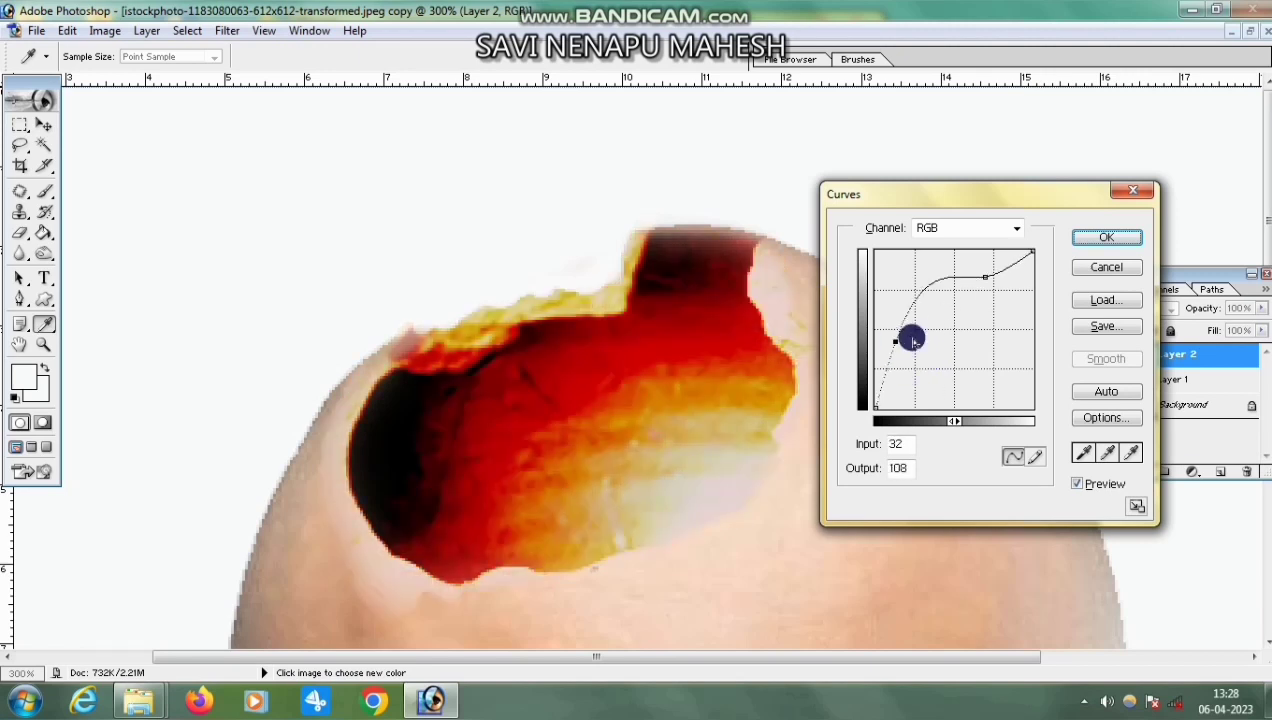
left_click(1106, 267)
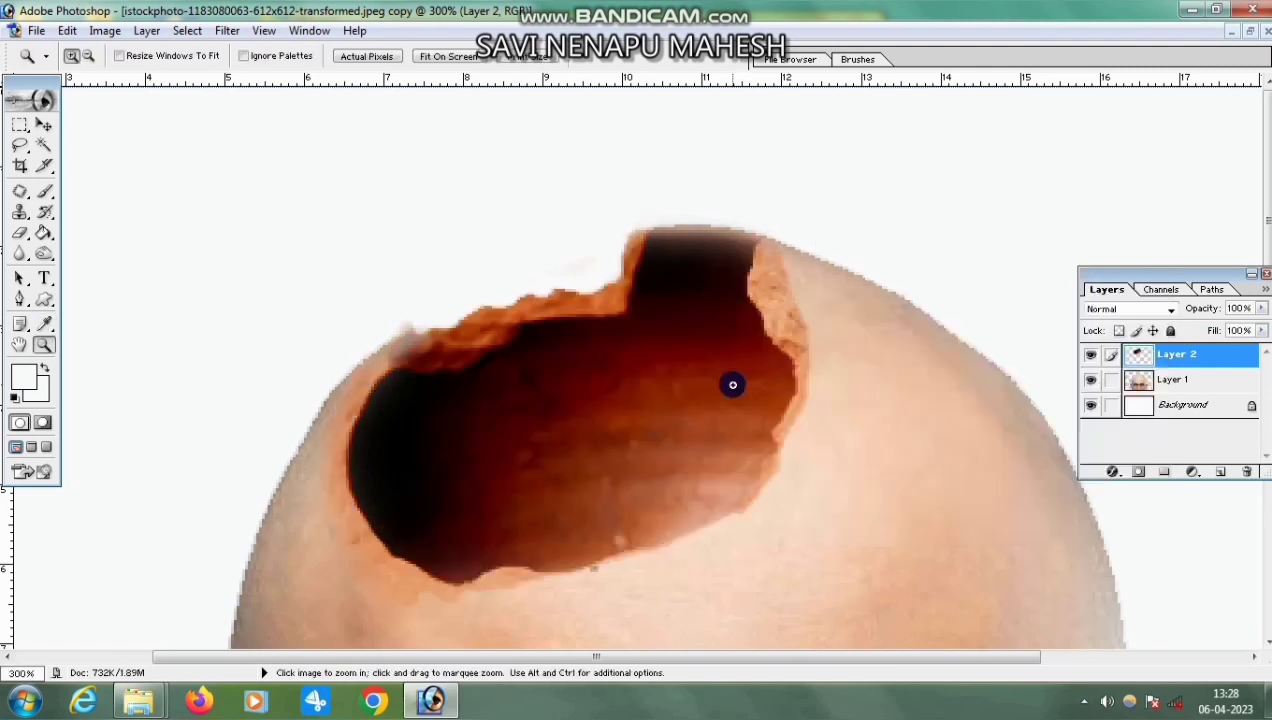
left_click(44, 125)
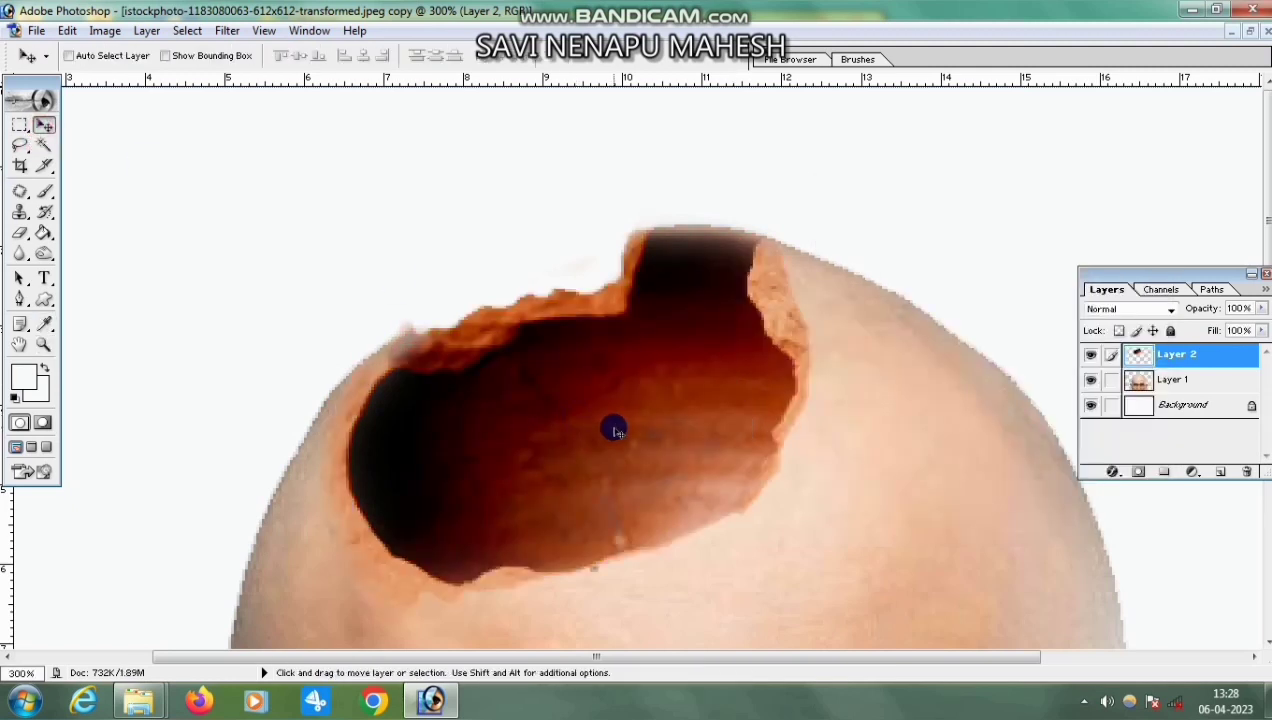
- Adjust the pot's Levels on Layer 2 with a black input level of 18 and midtones of 1.16
key("ctrl+l")
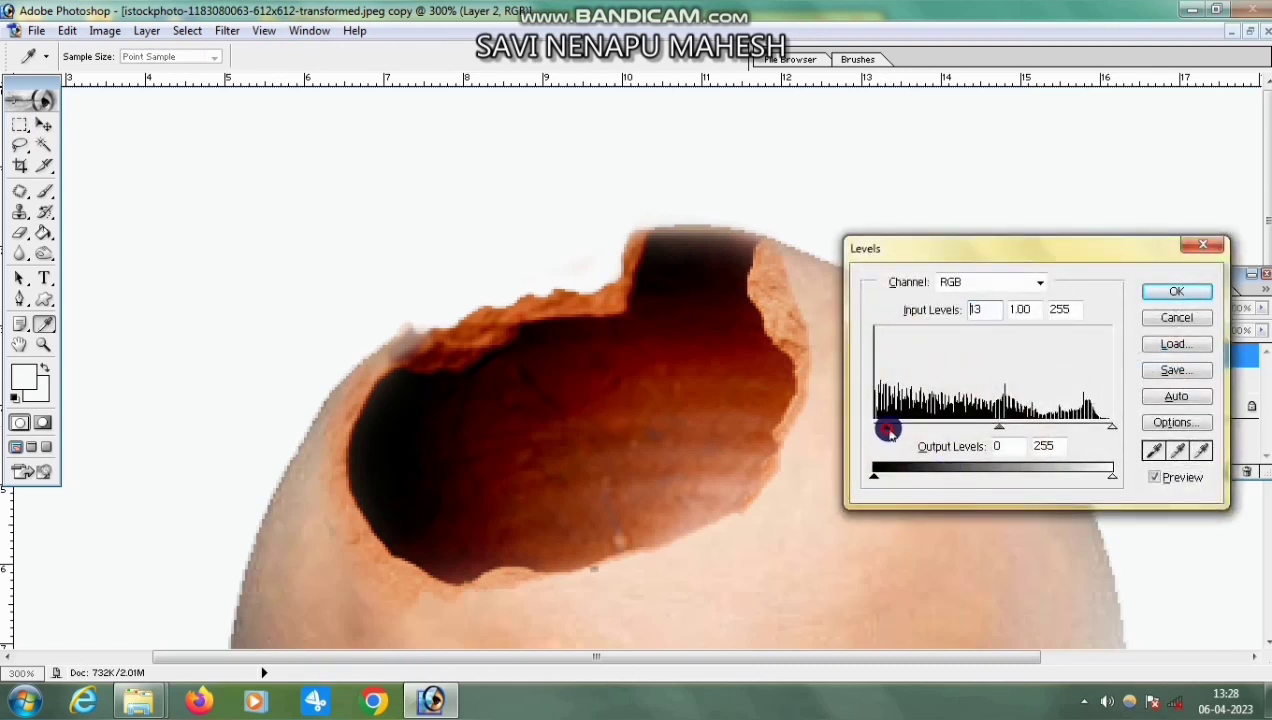
left_click_drag(889, 432, 898, 431)
left_click(891, 430)
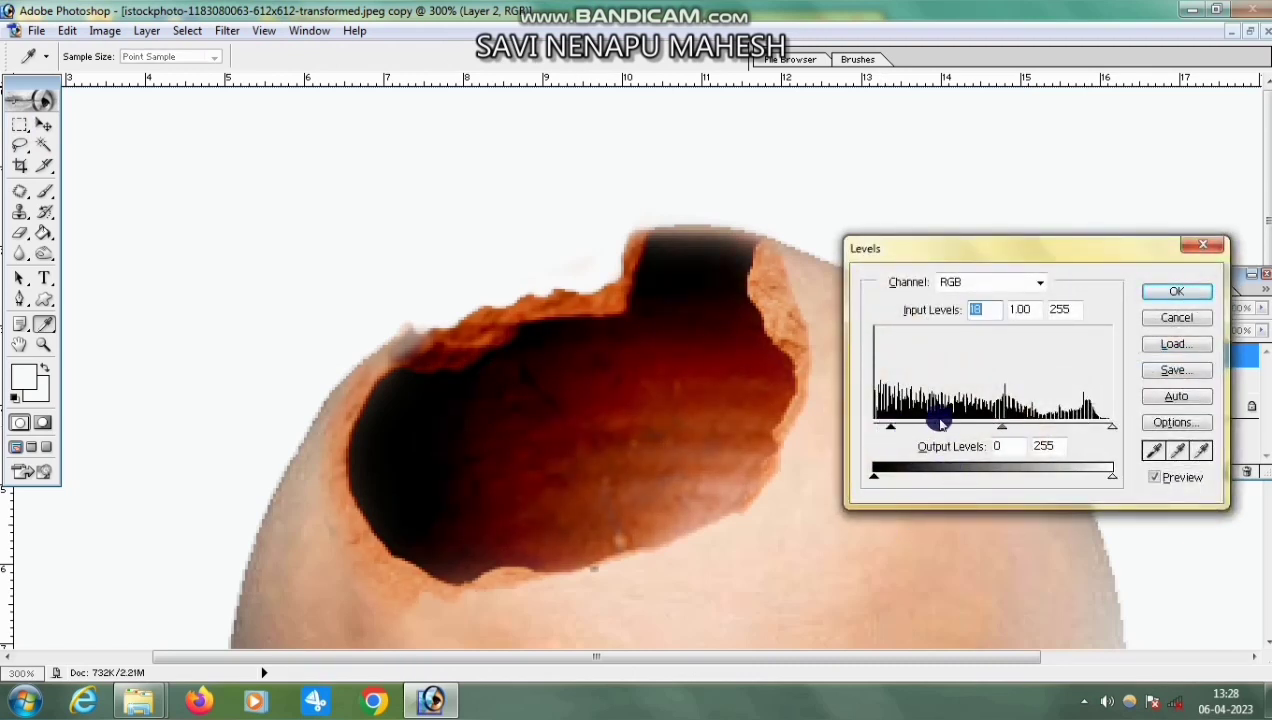
mouse_move(993, 427)
left_mouse_down()
mouse_move(1007, 421)
mouse_move(958, 425)
mouse_move(990, 422)
left_mouse_up()
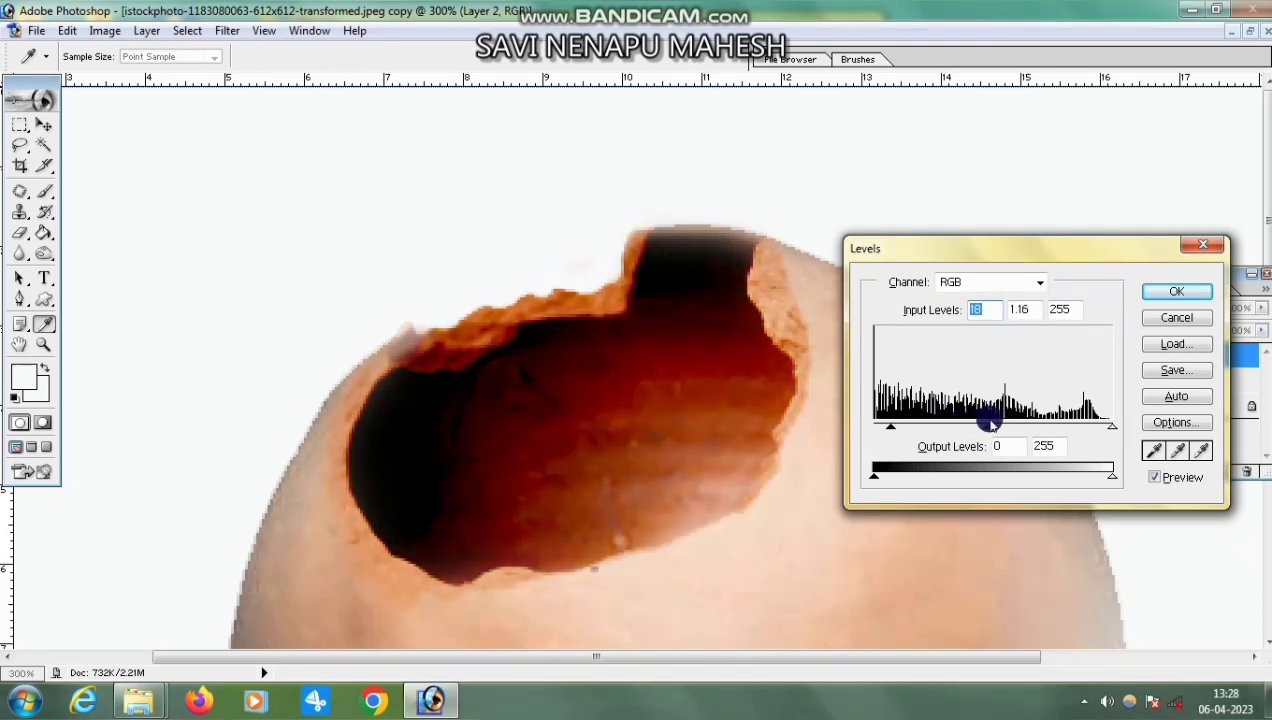
left_click(1176, 291)
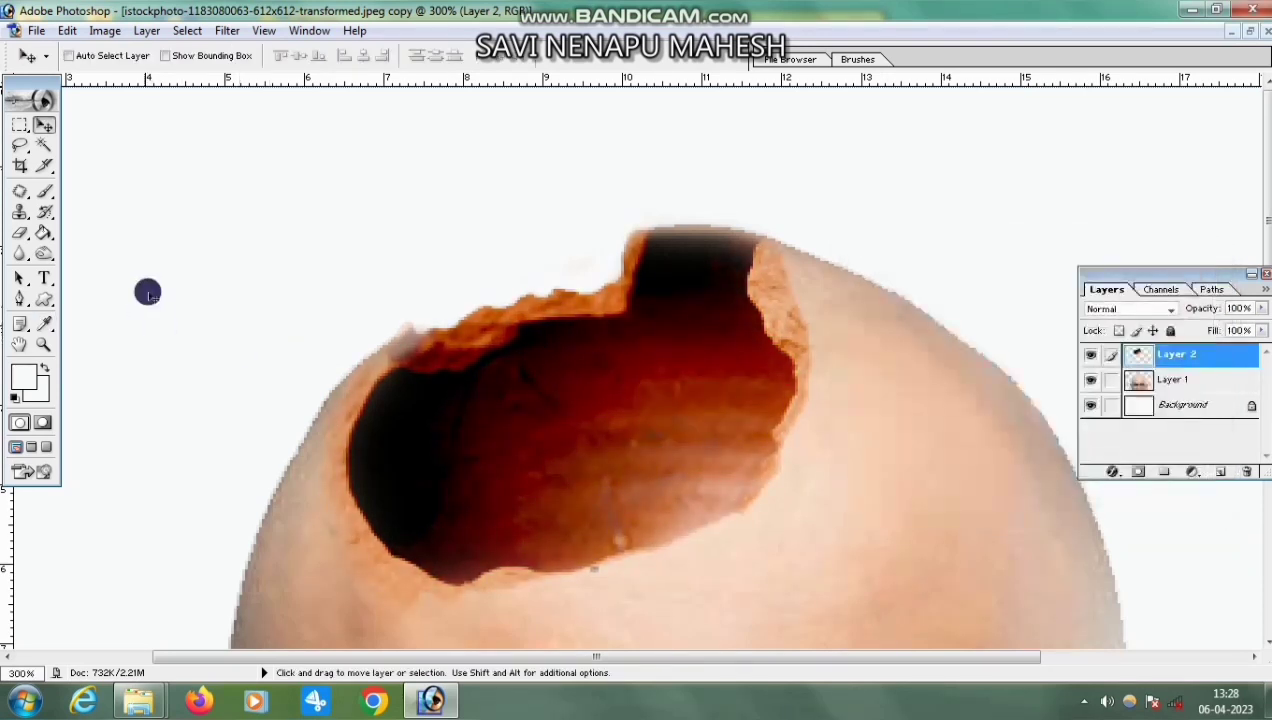
- Mute the pot's colour on Layer 2 with Hue/Saturation, setting saturation to -46 and lightness to +9
left_click(45, 343)
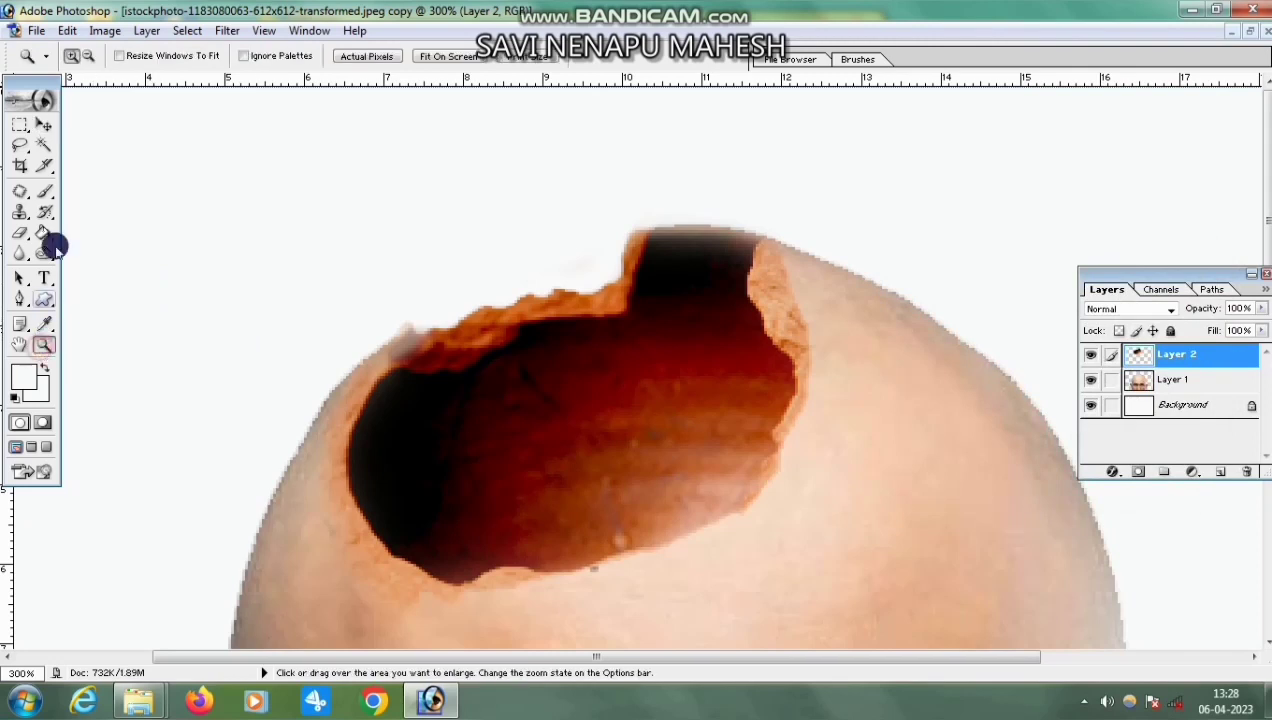
left_click(87, 57)
left_click(605, 422)
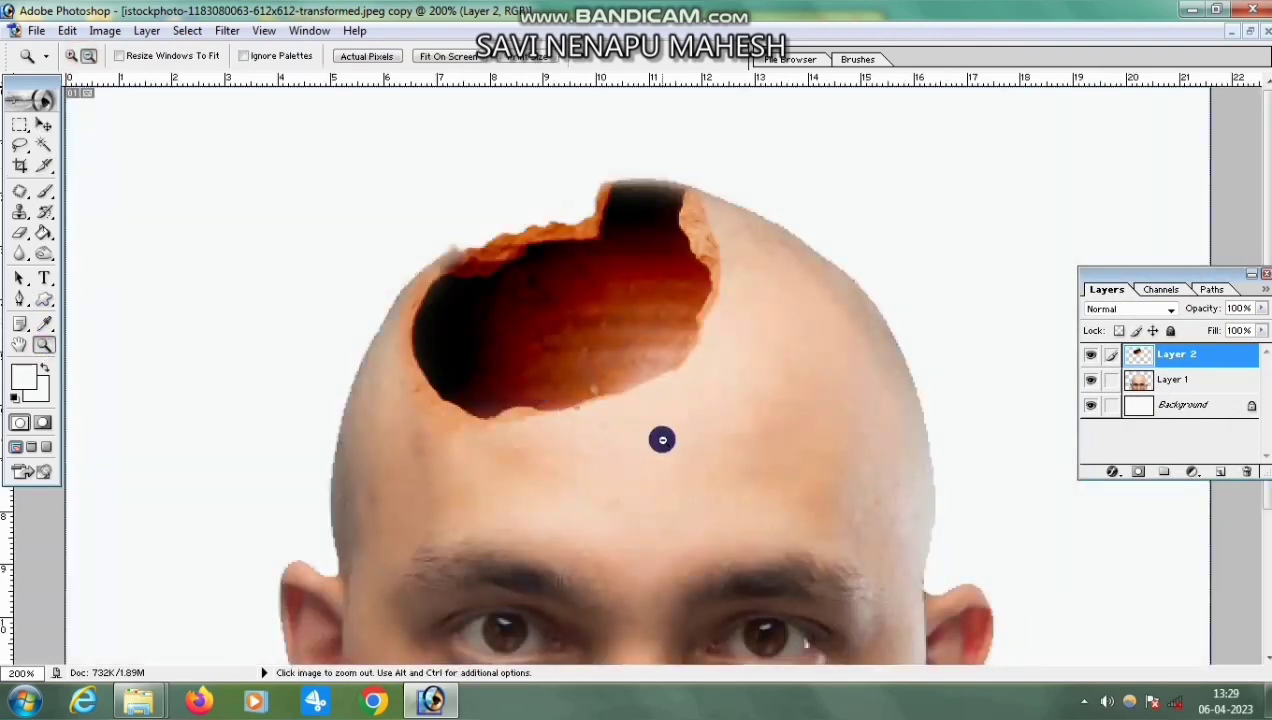
left_click(662, 440)
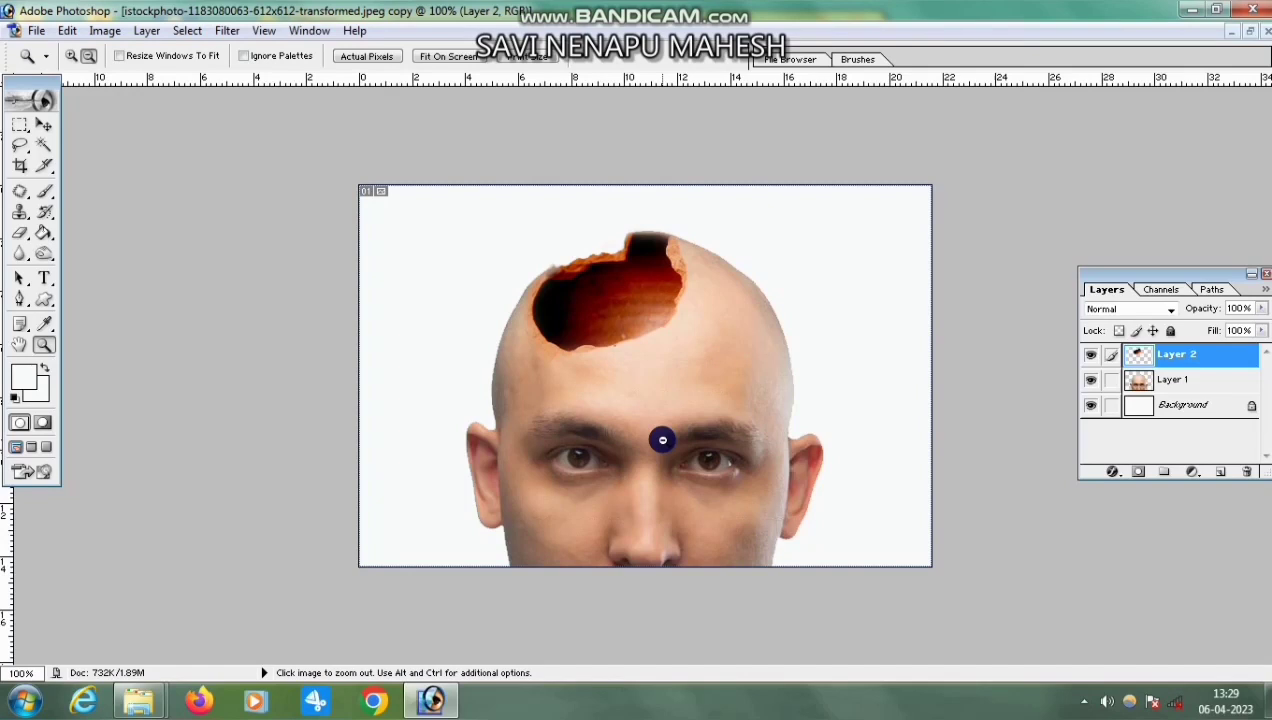
left_click(662, 440)
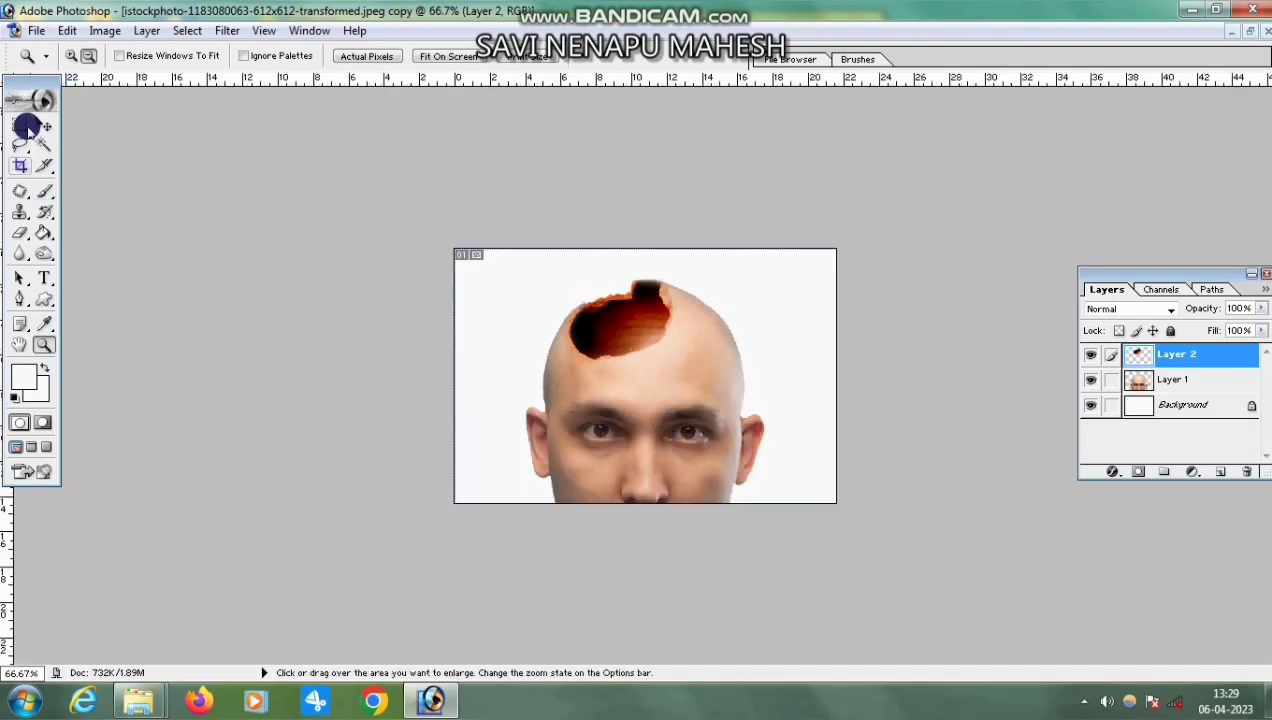
left_click(43, 124)
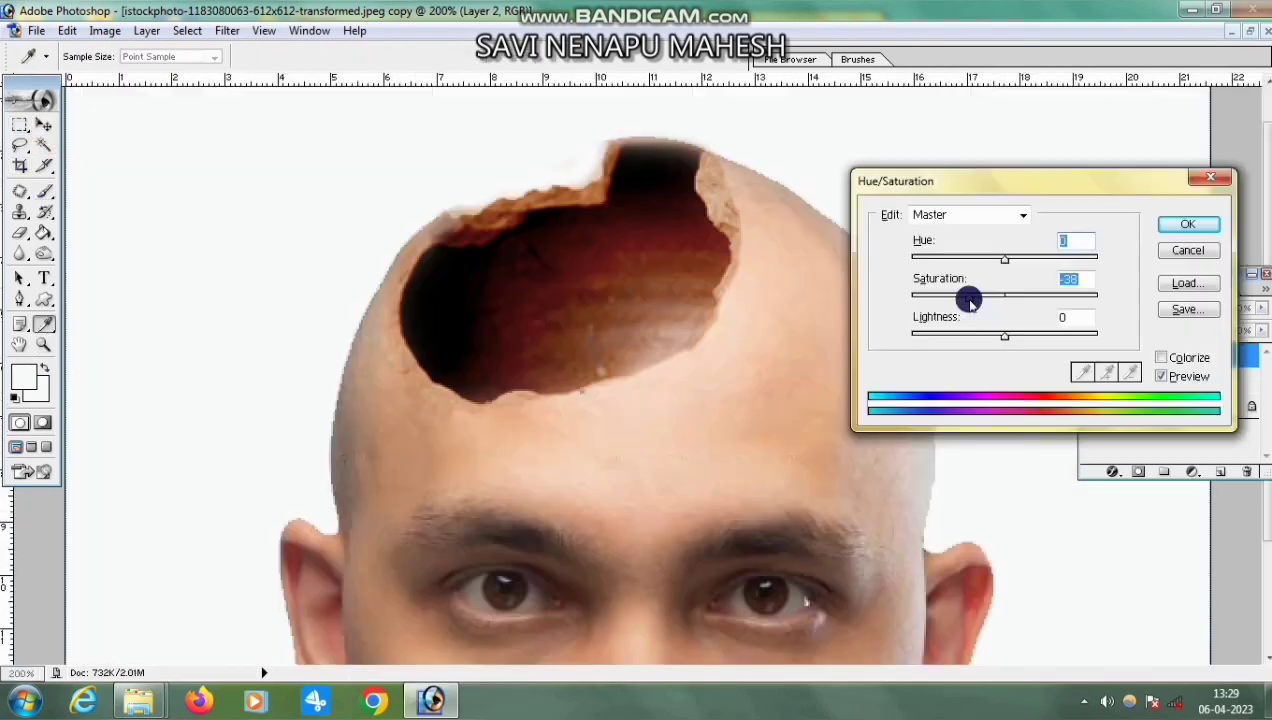
mouse_move(966, 295)
left_mouse_down()
mouse_move(980, 301)
mouse_move(962, 293)
left_mouse_up()
left_click_drag(1005, 336, 1013, 338)
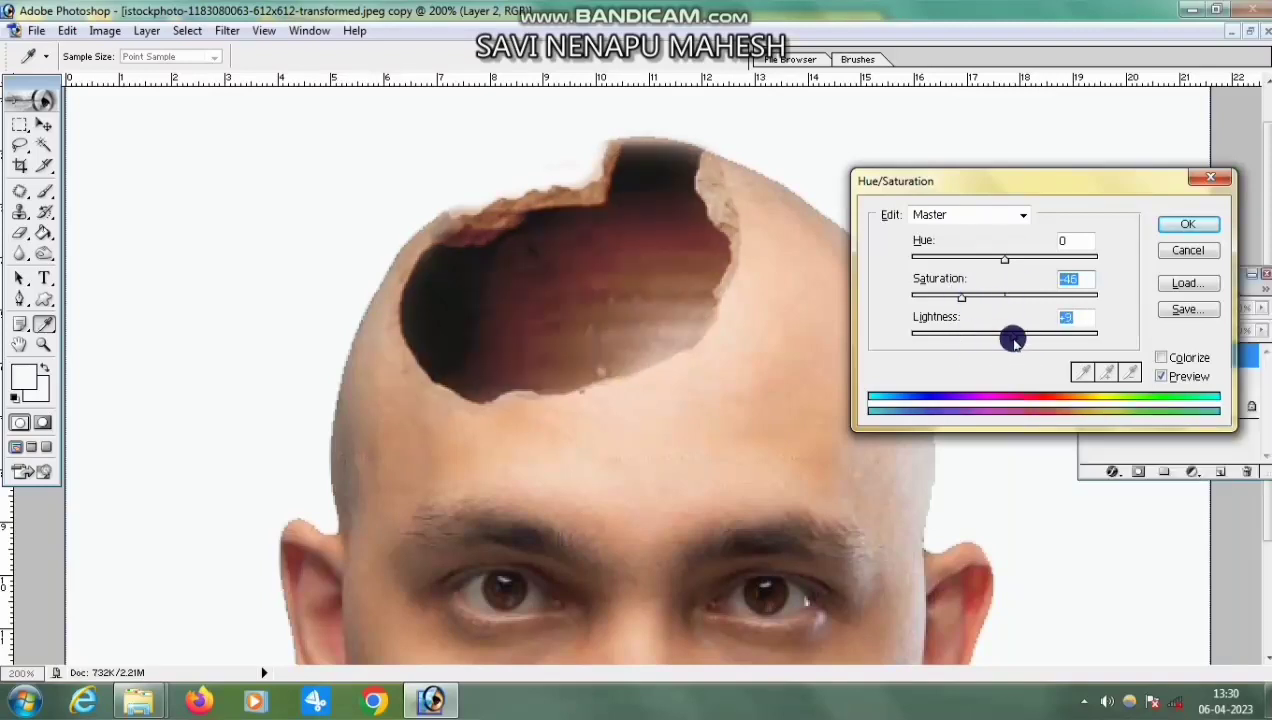
left_click_drag(1005, 259, 1004, 260)
key("Return")
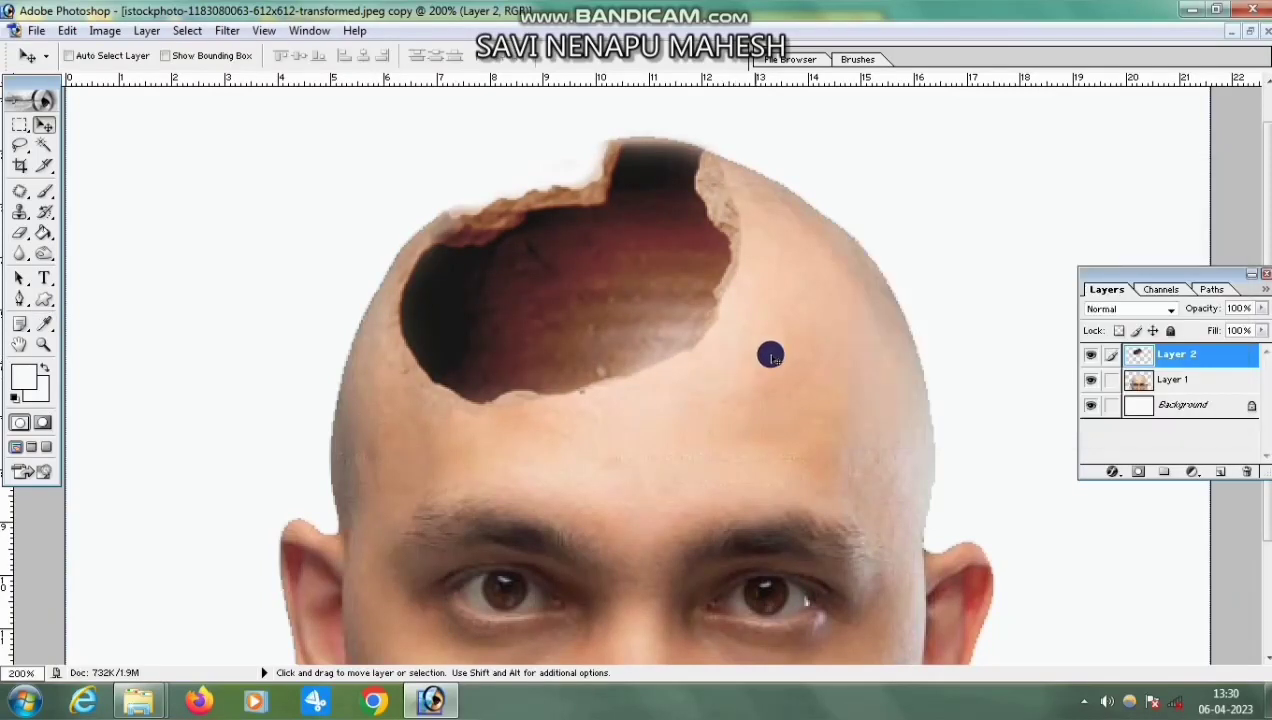
- Merge the pot on Layer 2 down into the head on Layer 1
left_click(43, 344)
left_click(89, 56)
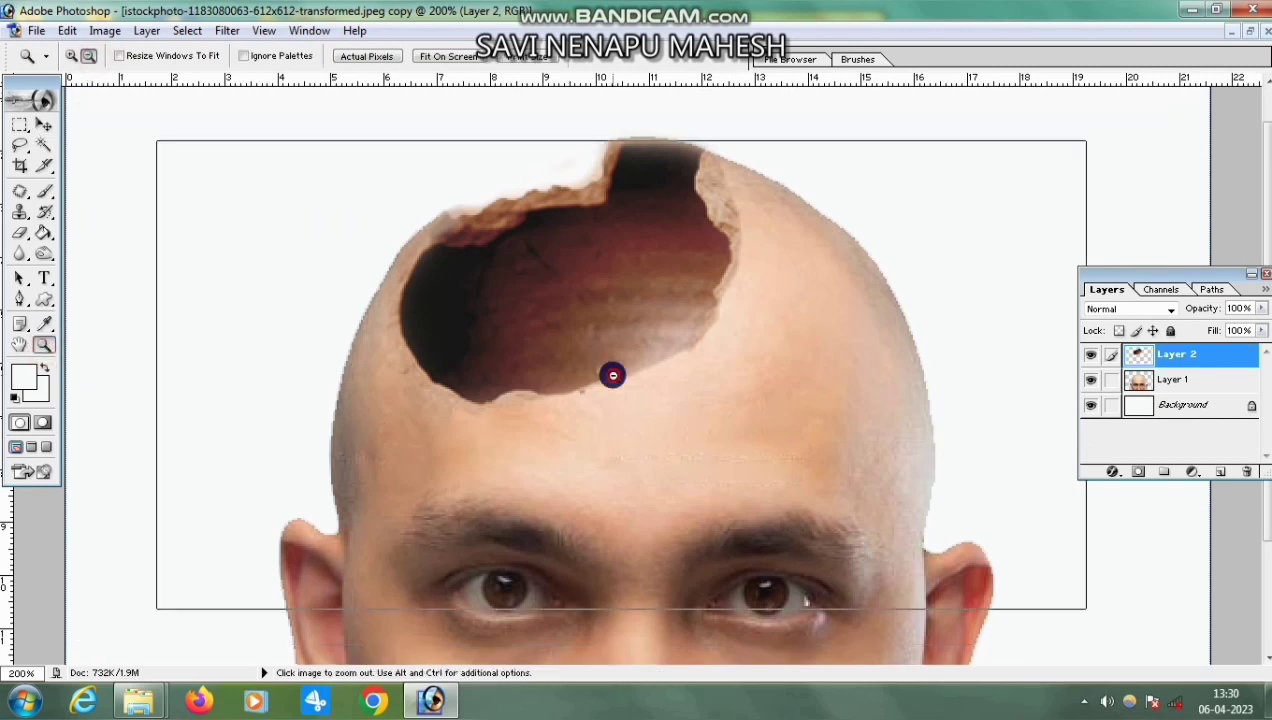
left_click(612, 375)
left_click(612, 375)
left_click(612, 375)
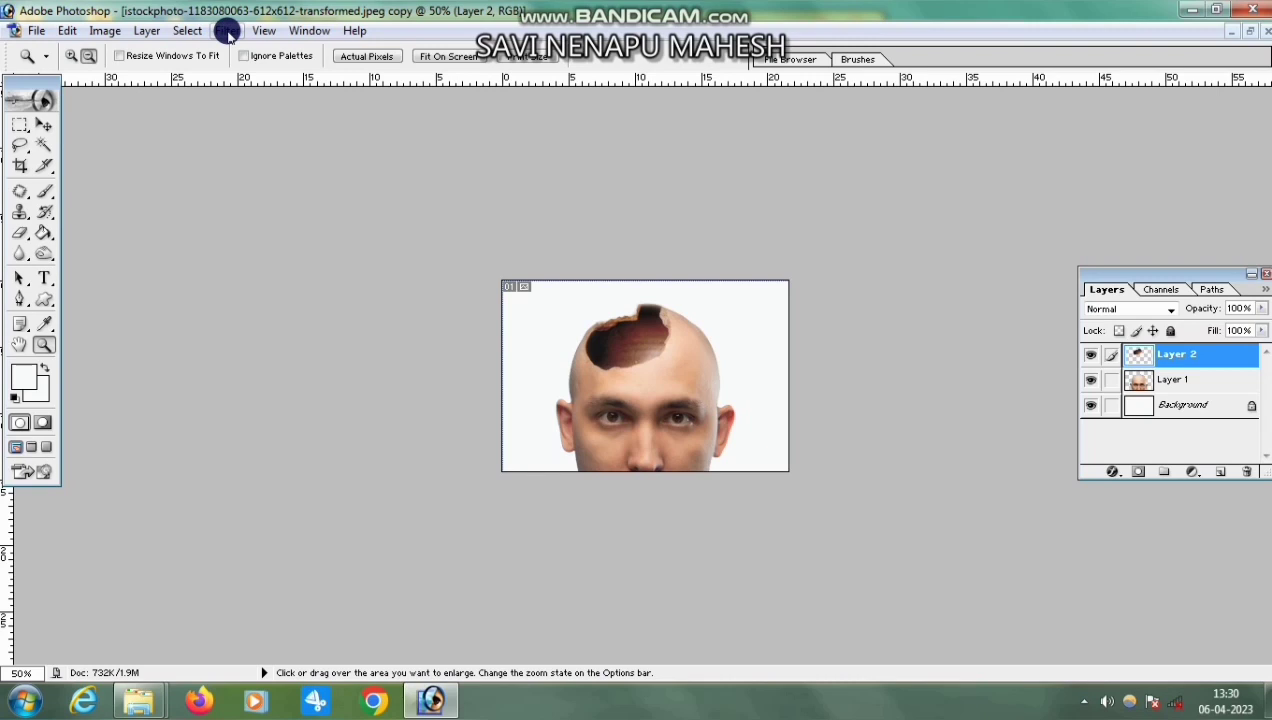
key("alt")
key("ctrl")
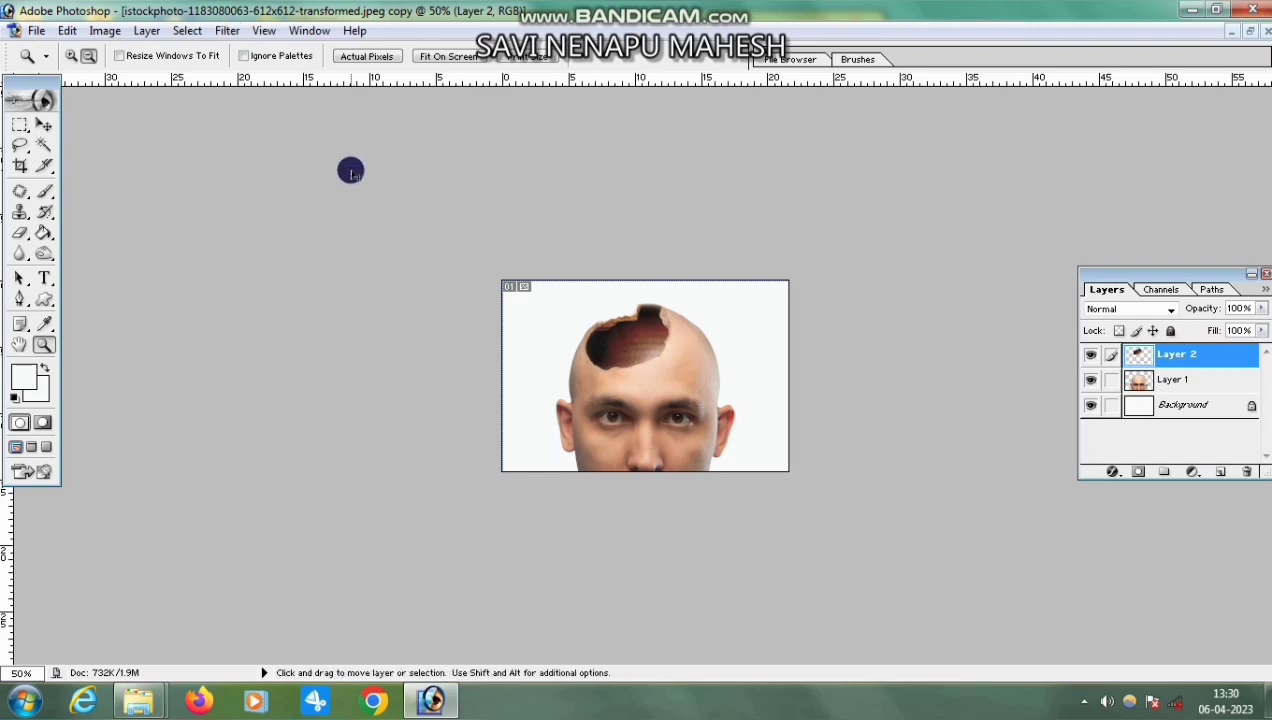
key("ctrl+e")
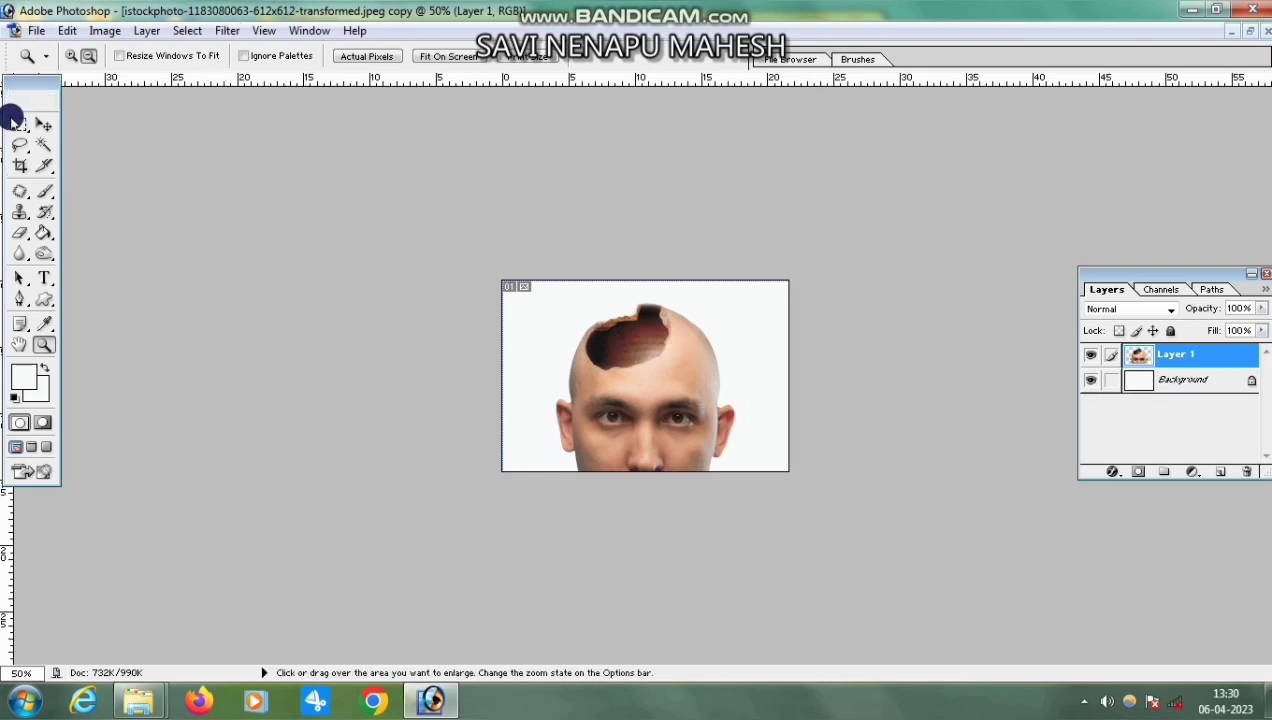
- Shift the merged head slightly left on the canvas and scale it proportionally to about 109.4%
left_click(44, 125)
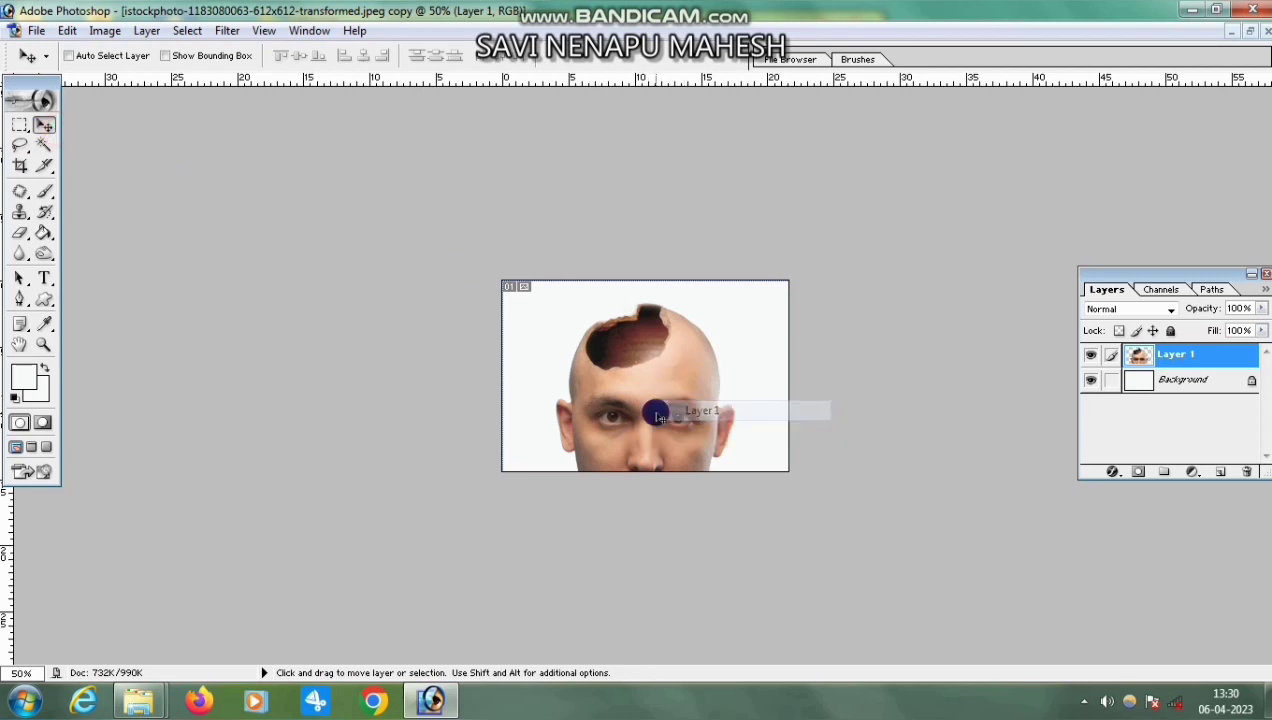
mouse_move(659, 406)
left_mouse_down()
mouse_move(691, 428)
mouse_move(647, 415)
mouse_move(653, 401)
mouse_move(646, 410)
left_mouse_up()
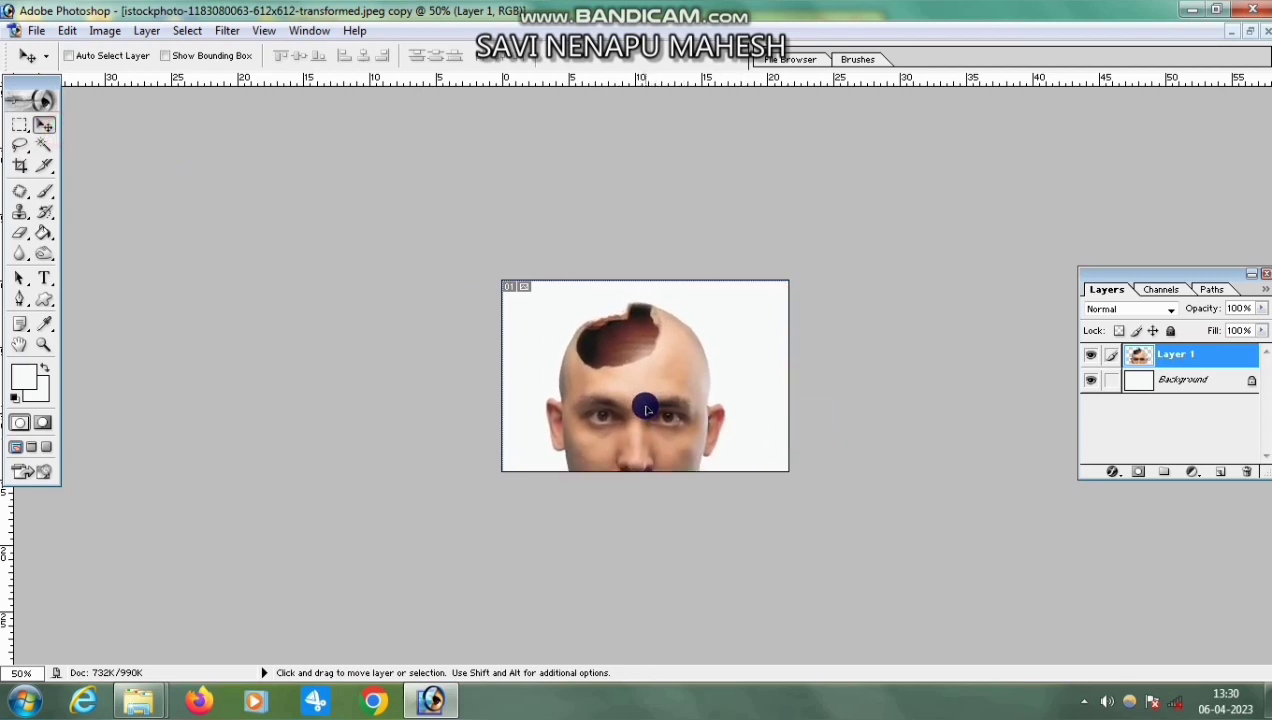
key("ctrl+t")
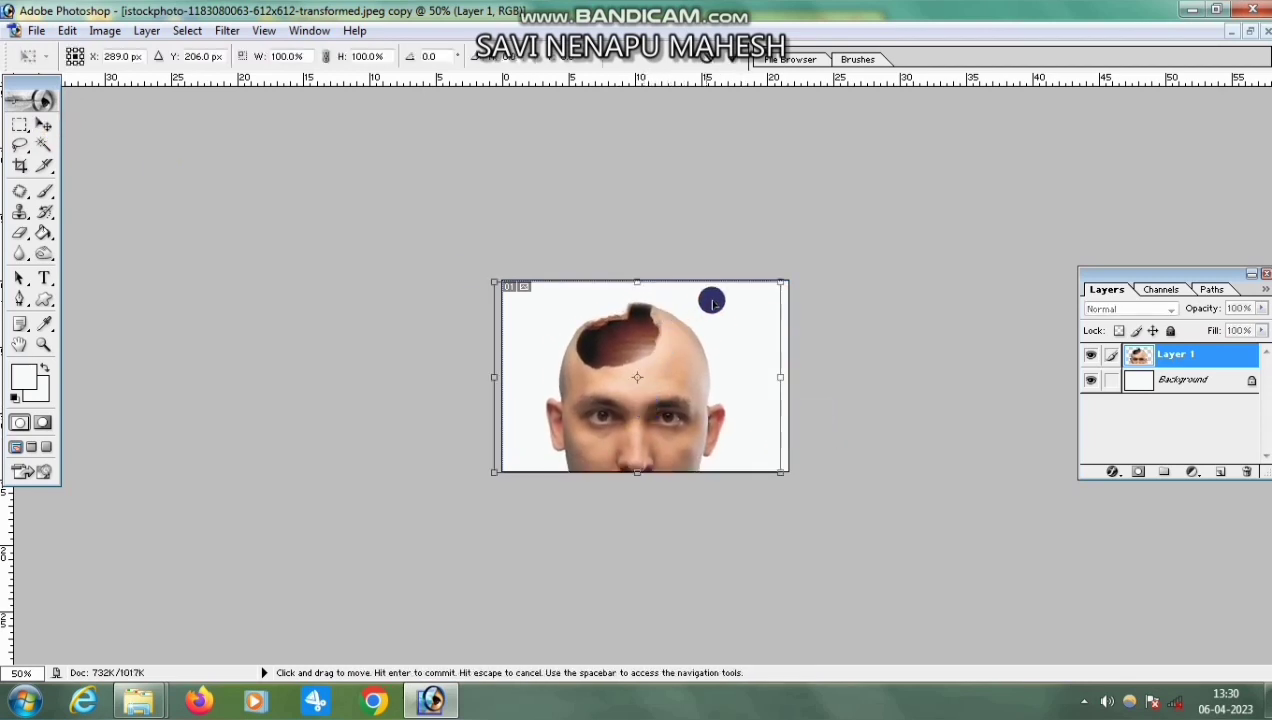
left_click_drag(786, 282, 800, 262)
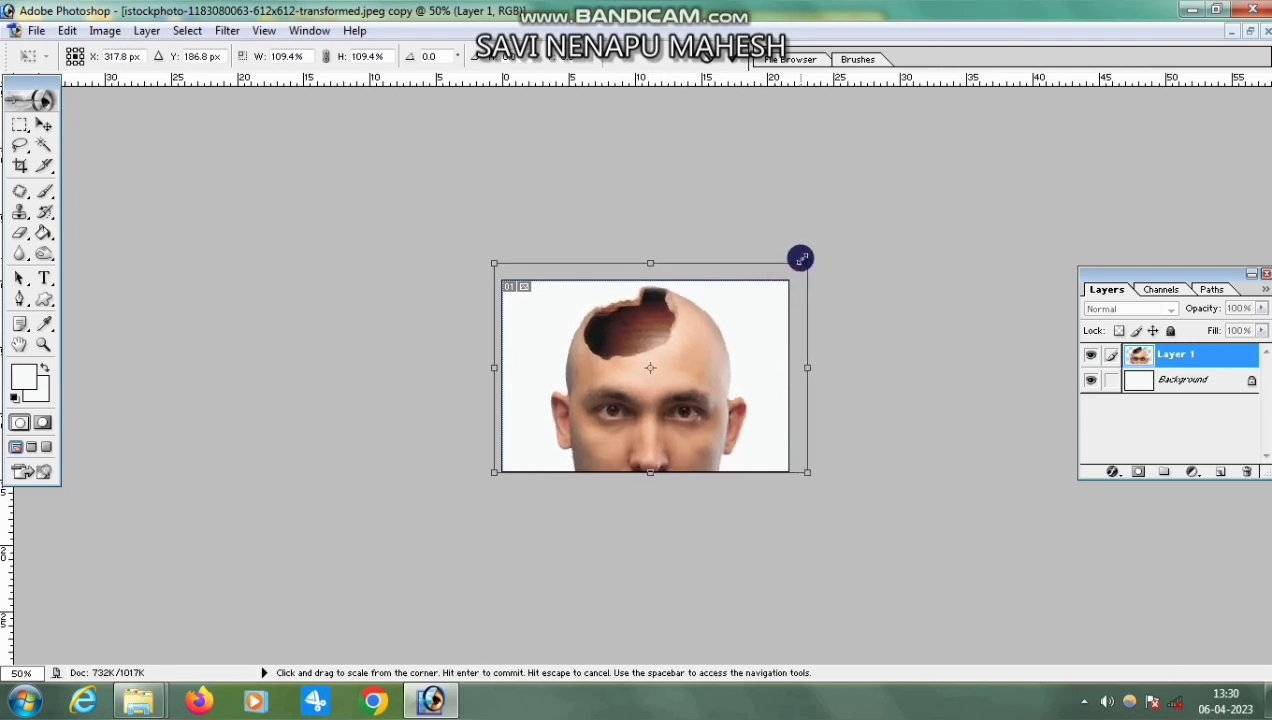
key("Return")
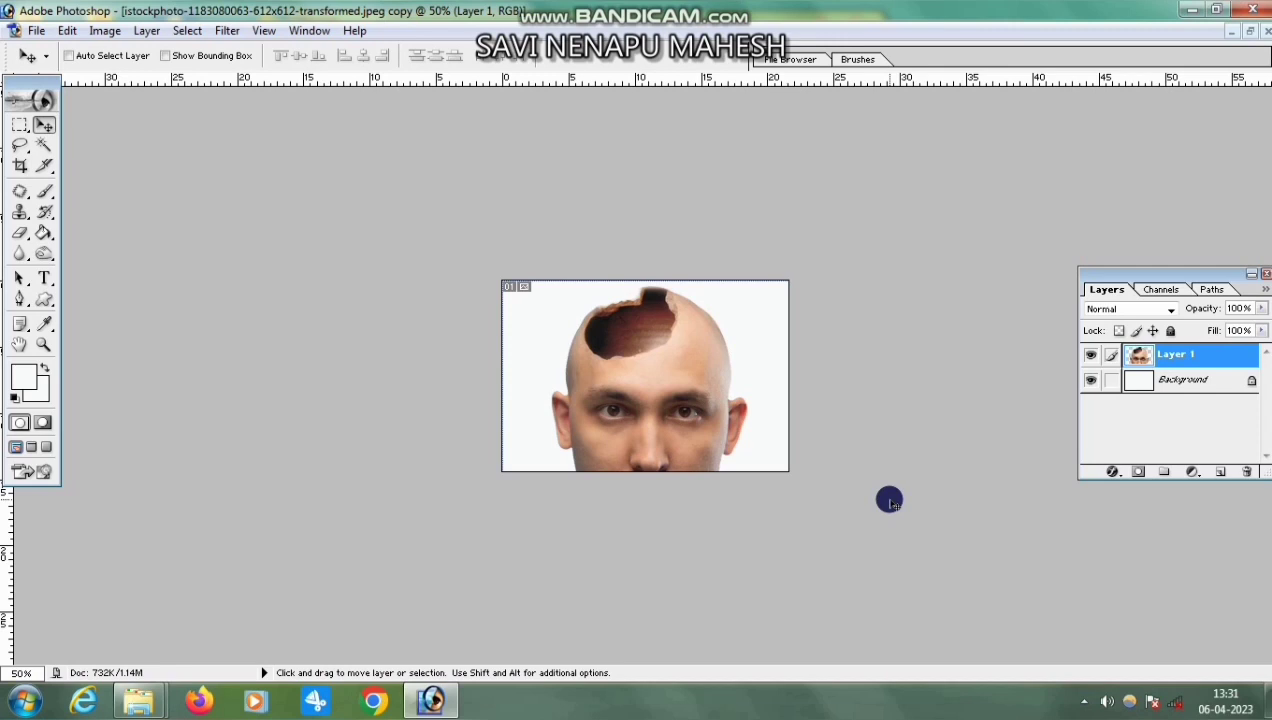
left_click(1085, 703)
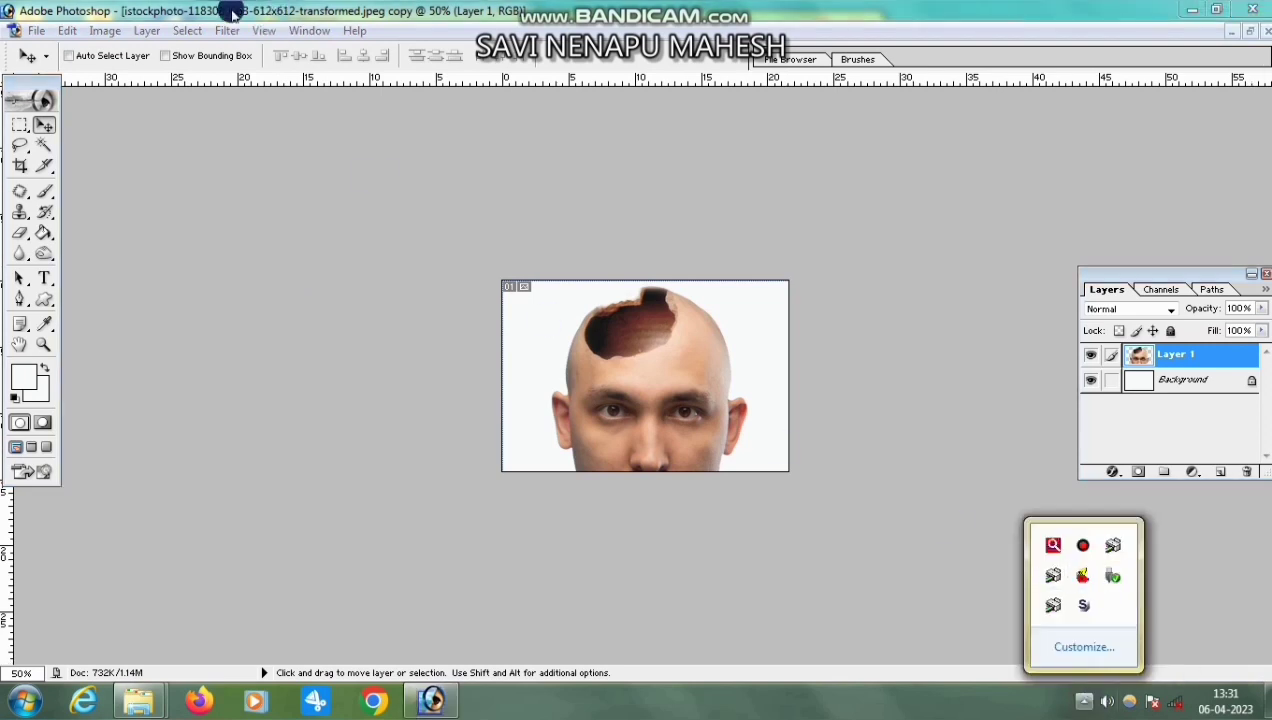
- Save a copy of the finished composite in PNG format in New folder (3), accepting the PNG options
left_click(36, 30)
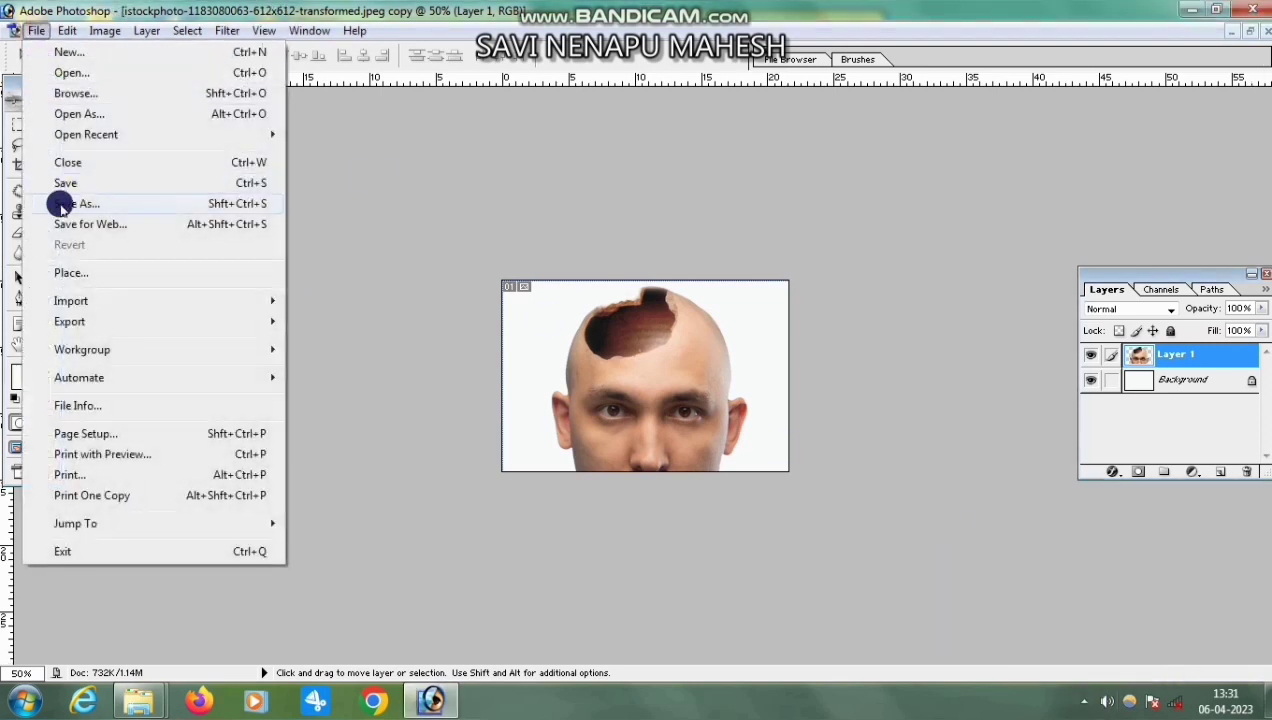
left_click(54, 202)
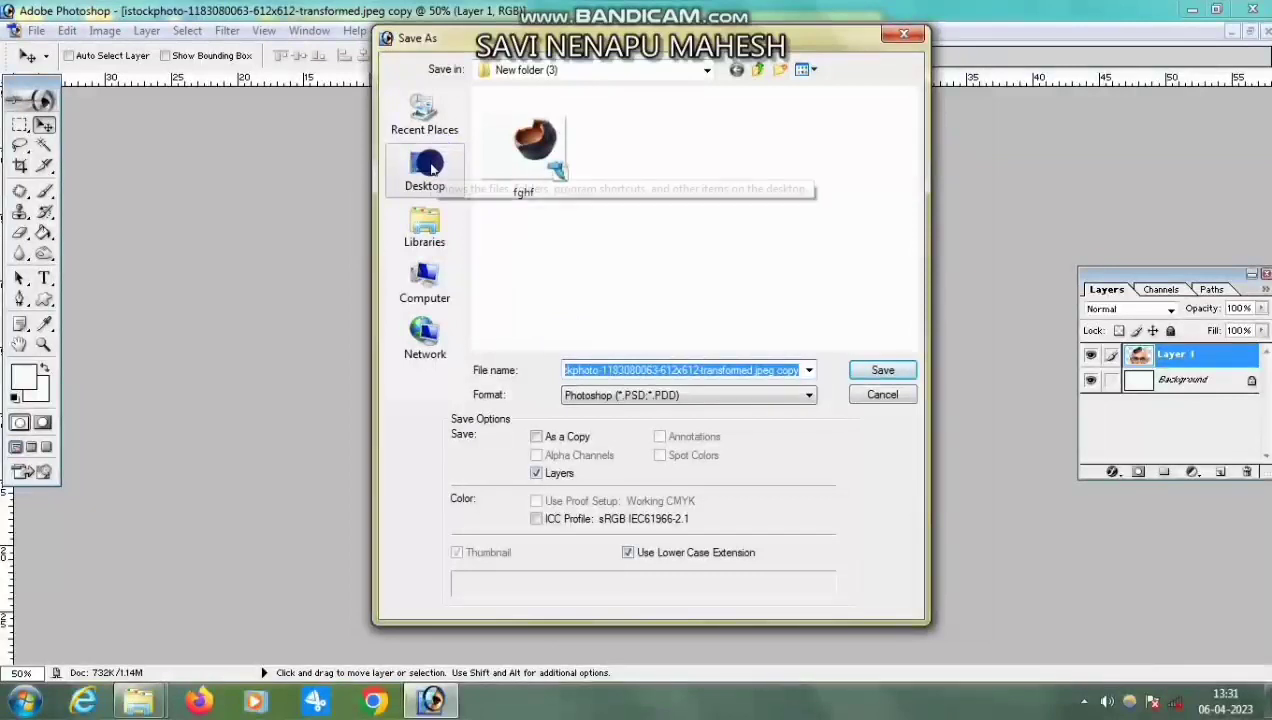
left_click(659, 395)
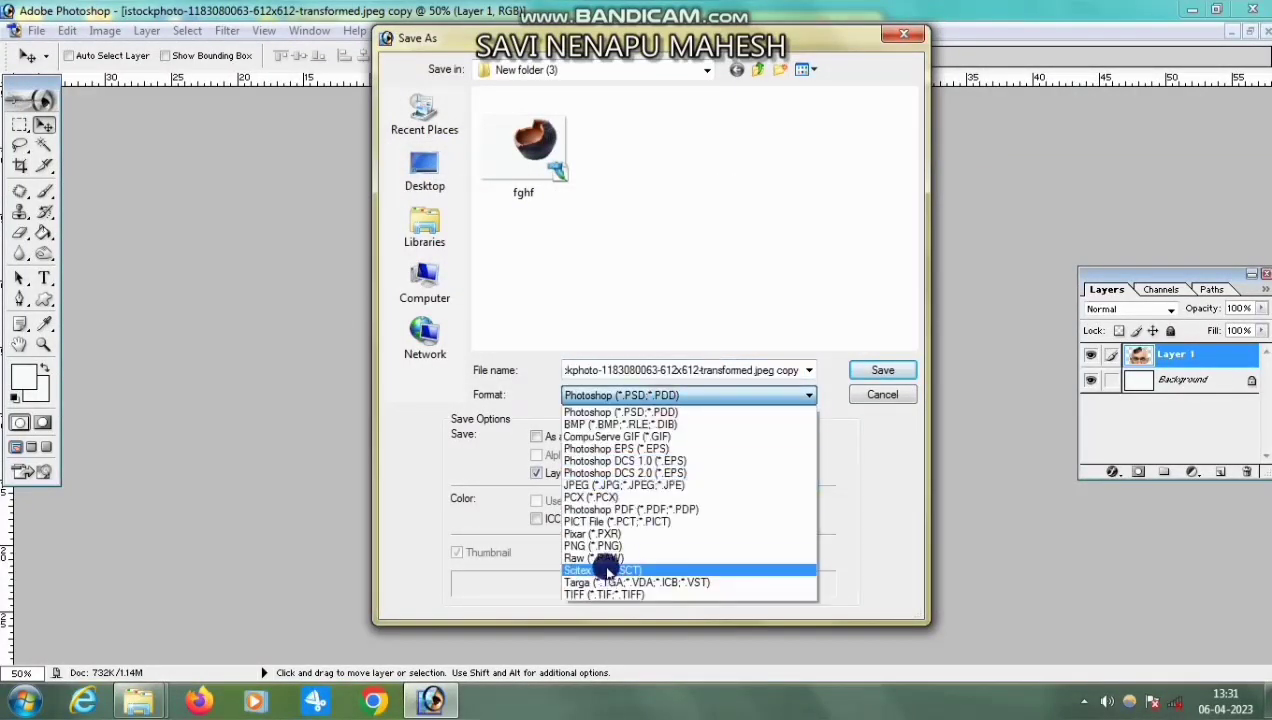
left_click(605, 546)
left_click(886, 369)
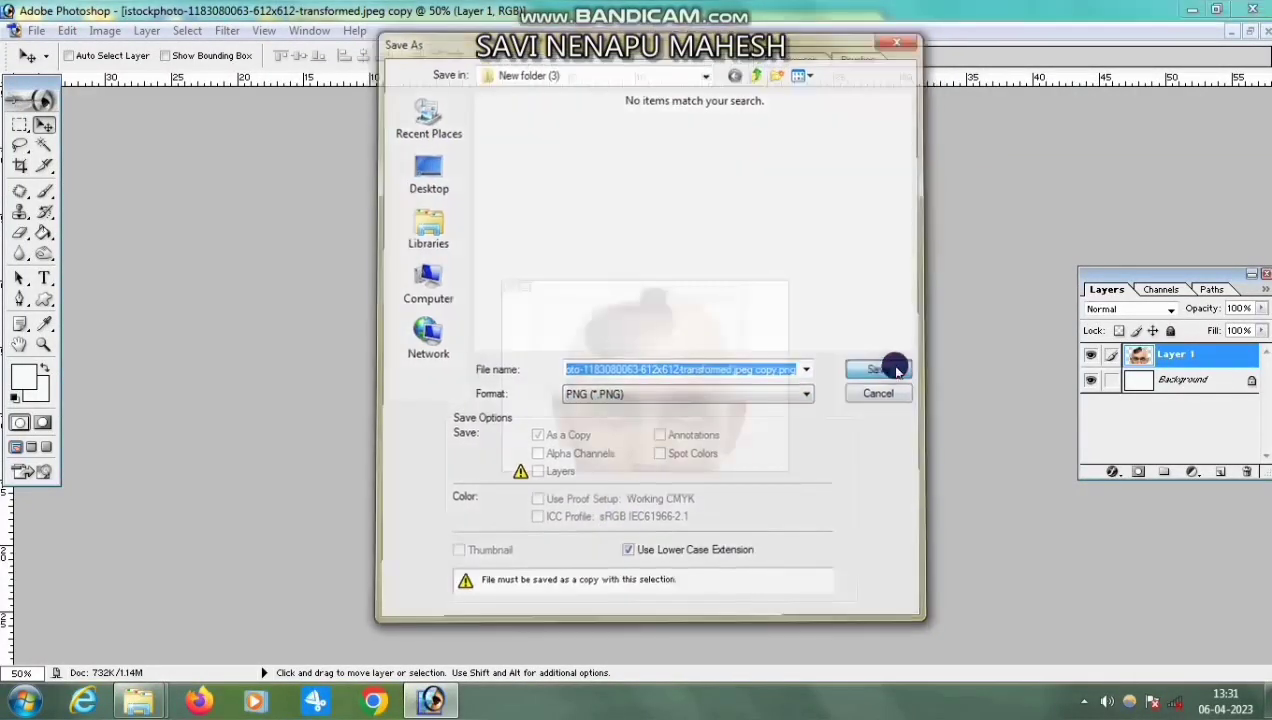
left_click(704, 331)
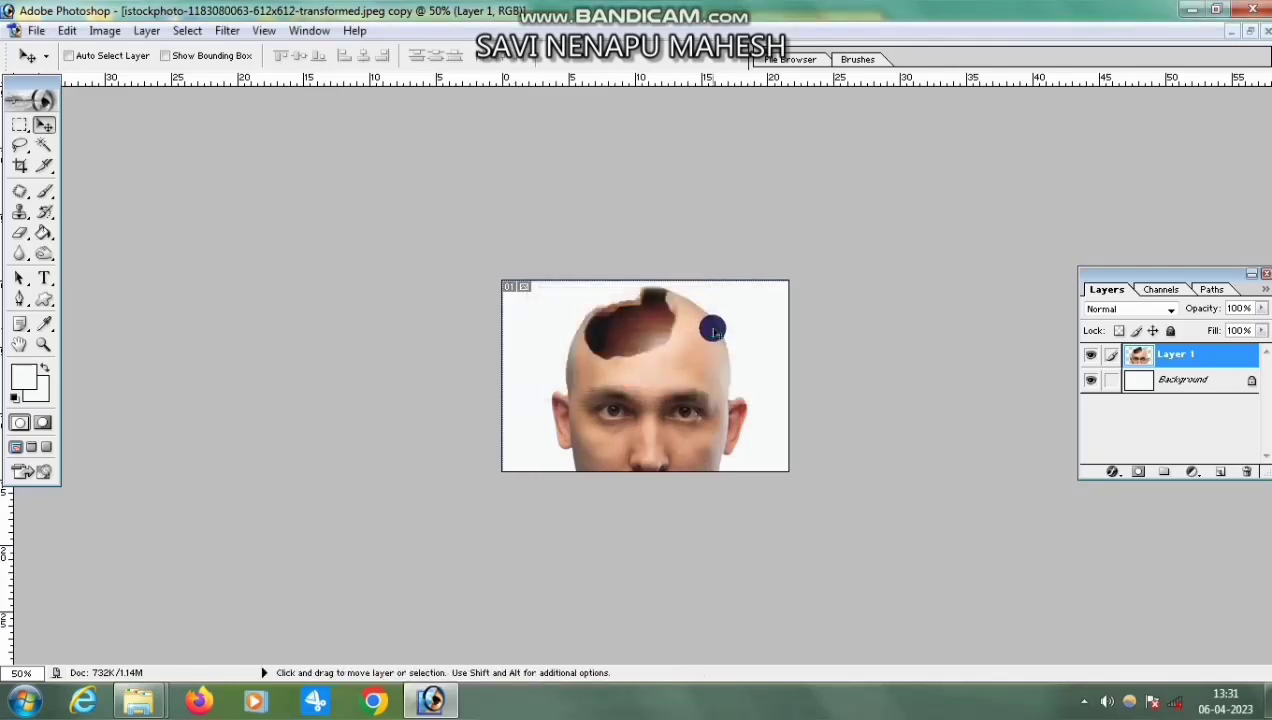